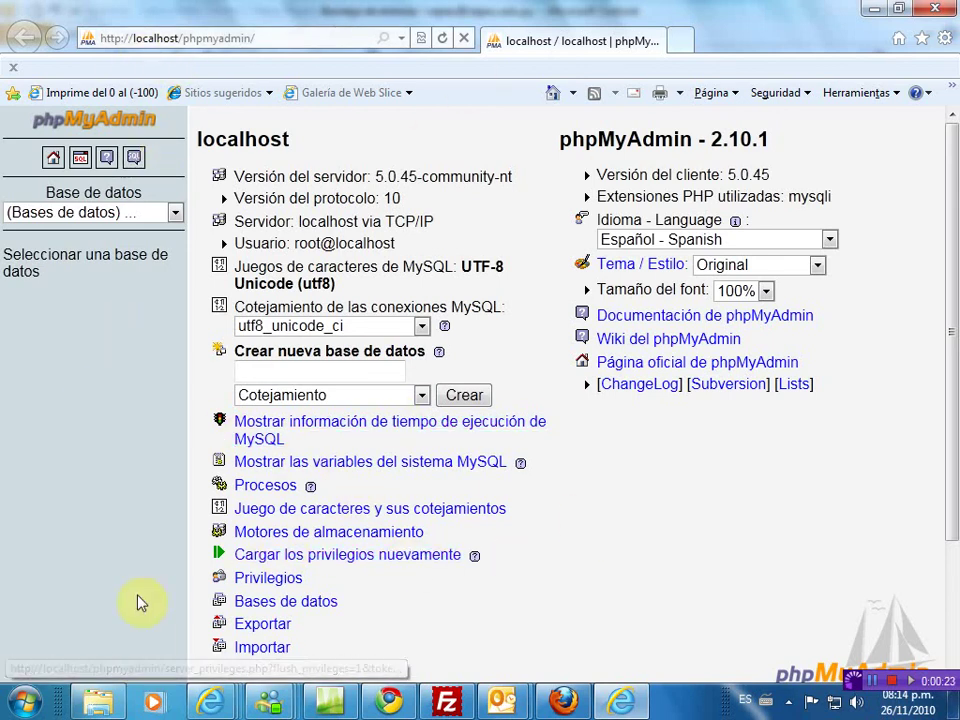
- Launch 'start WampServer' from the WampServer folder under Todos los programas
click(27, 703)
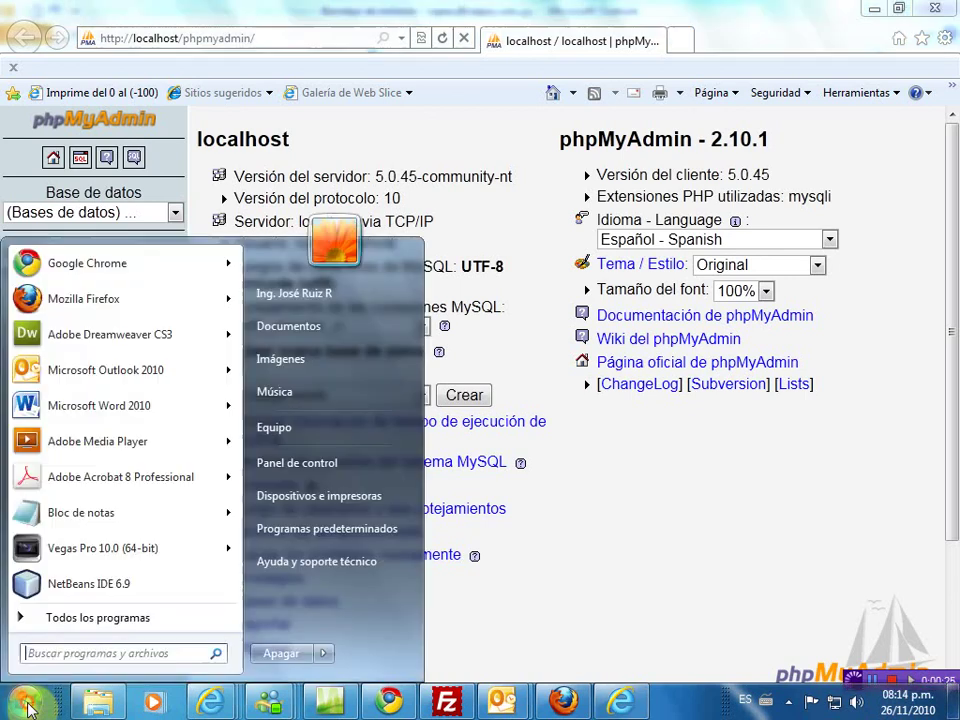
click(80, 556)
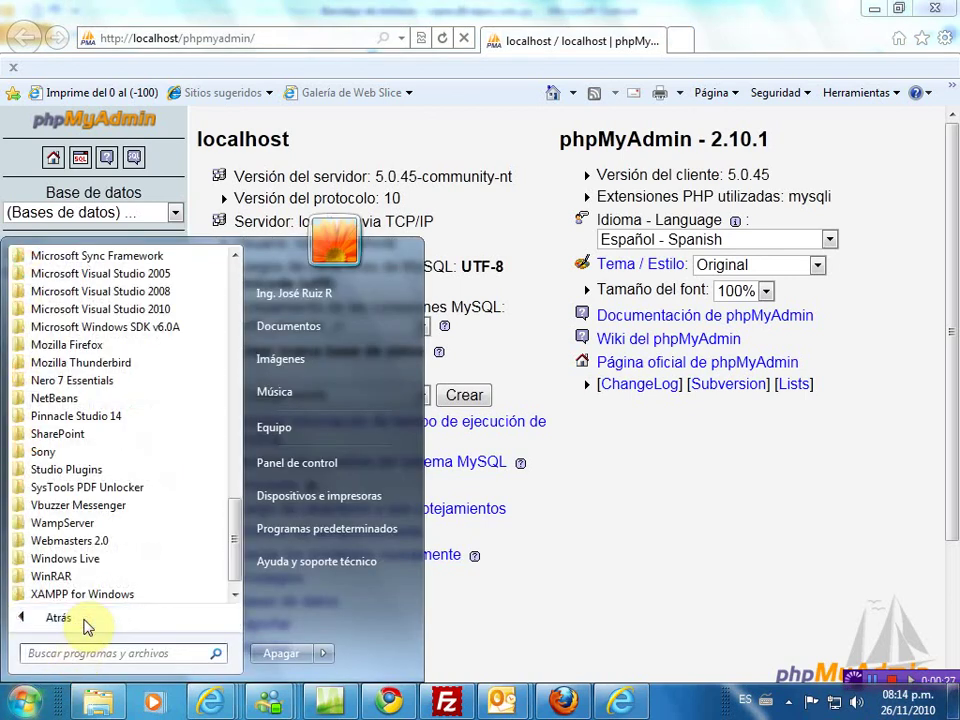
scroll(238, 568, down, 1)
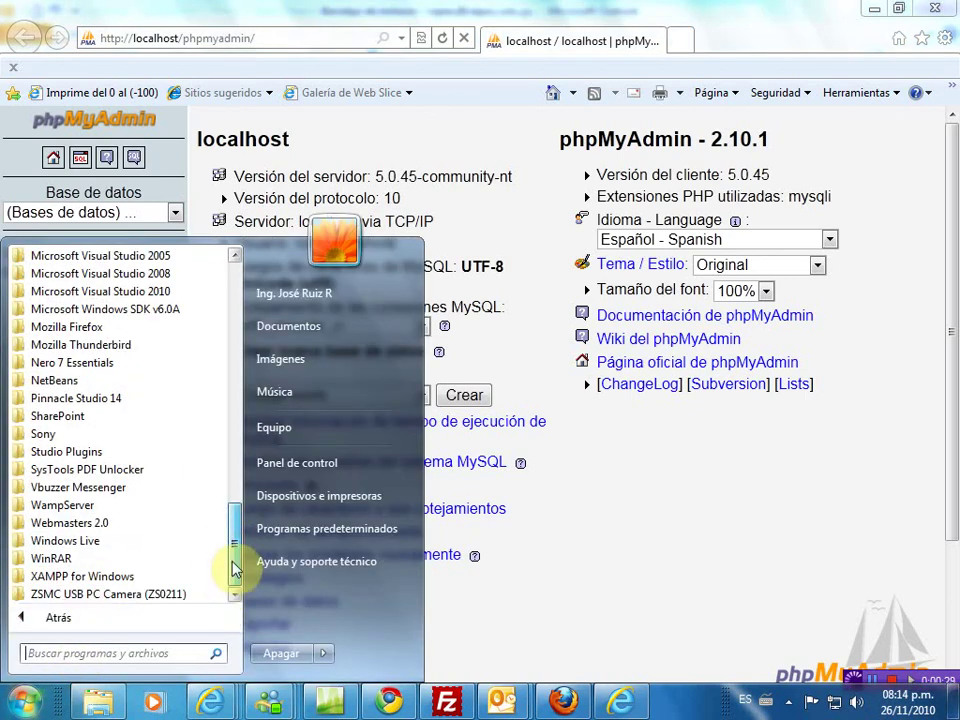
click(58, 505)
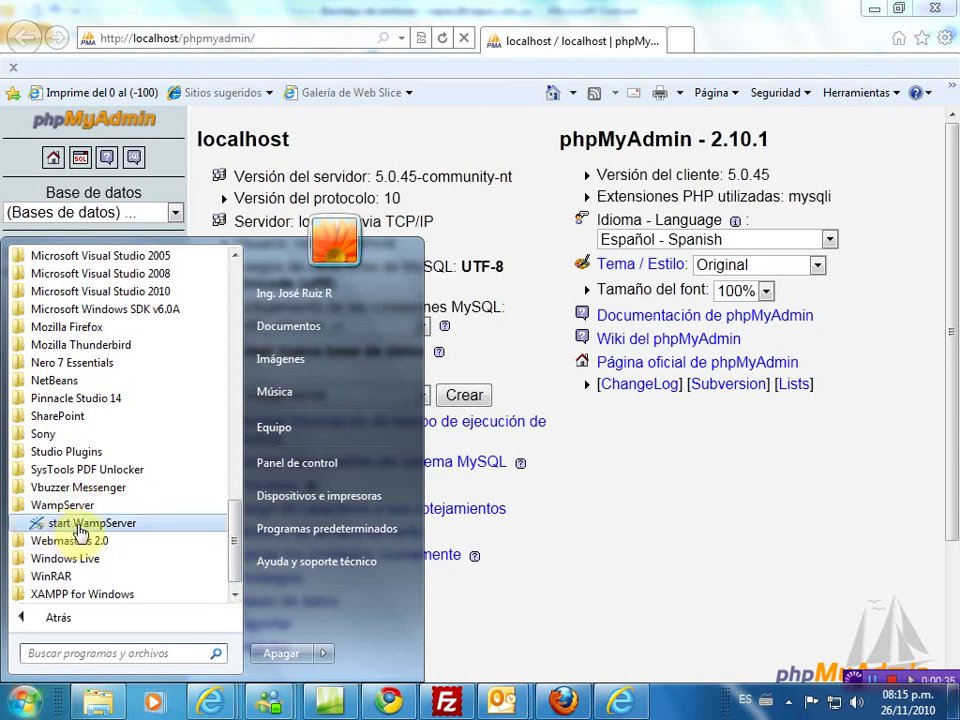
click(82, 533)
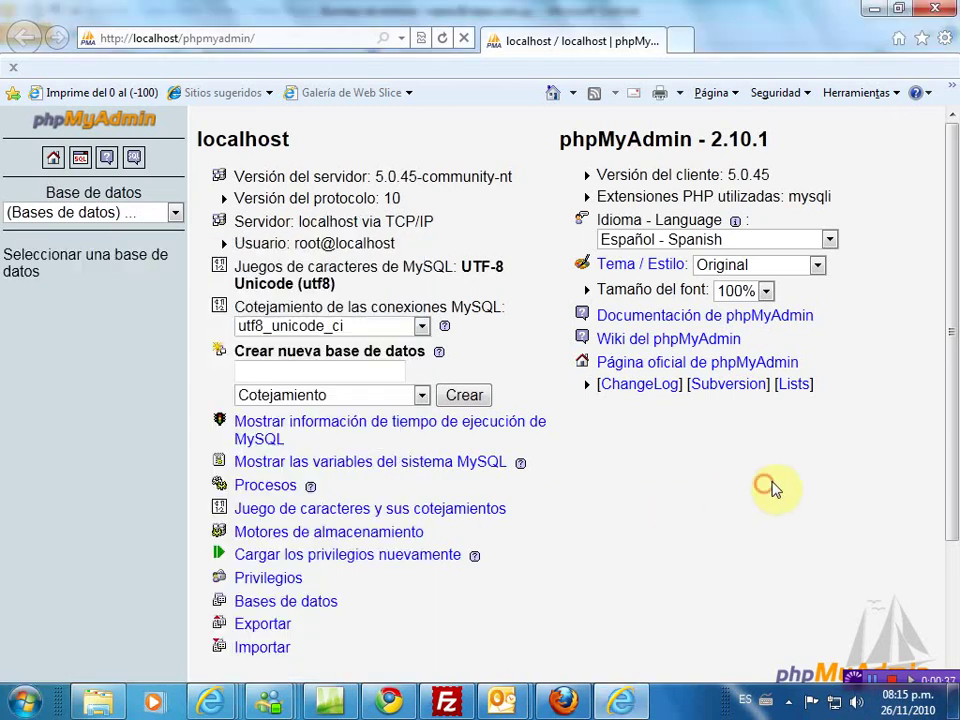
click(790, 703)
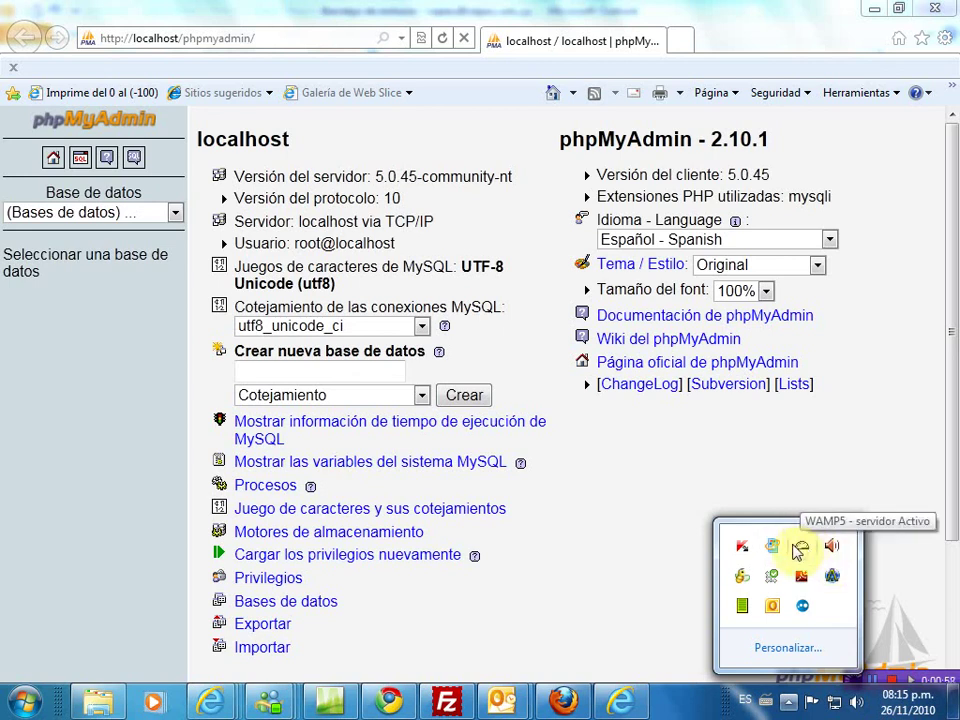
click(52, 472)
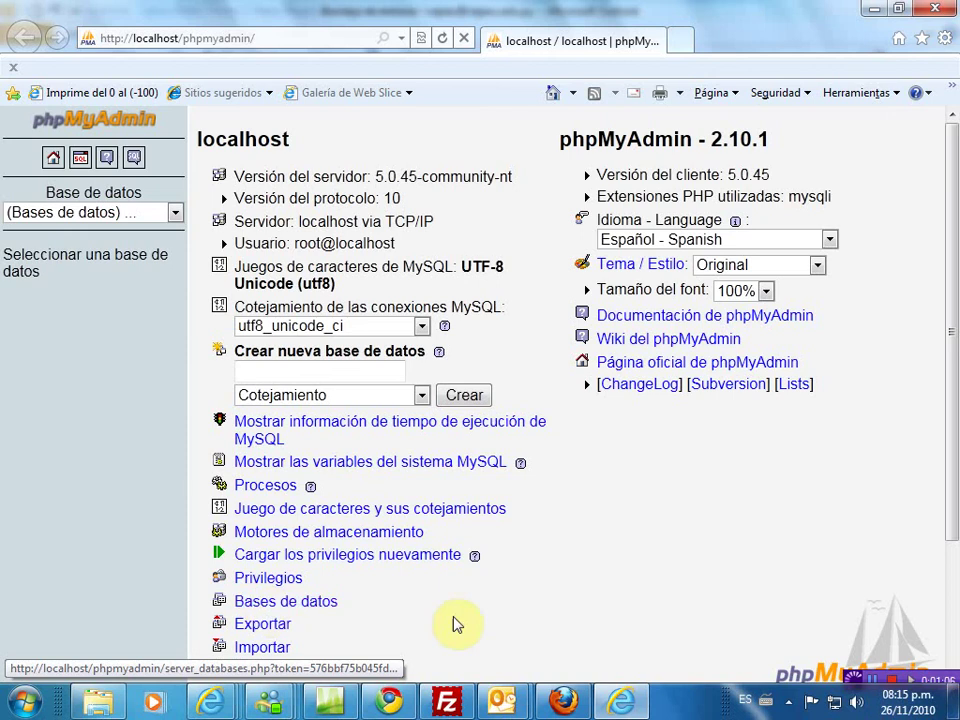
click(795, 700)
click(803, 545)
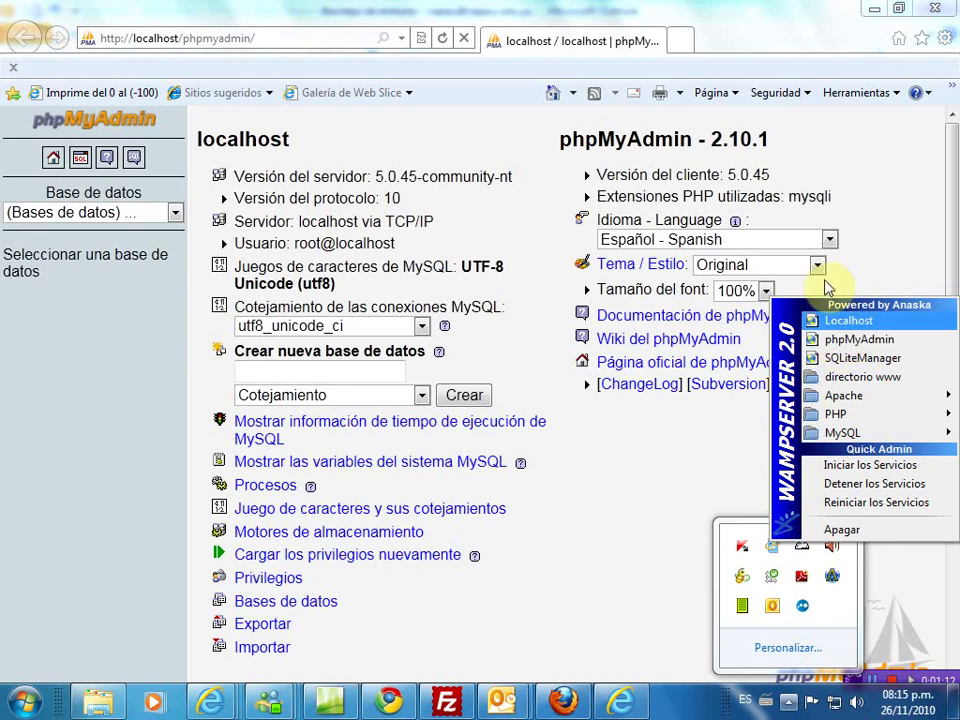
click(88, 500)
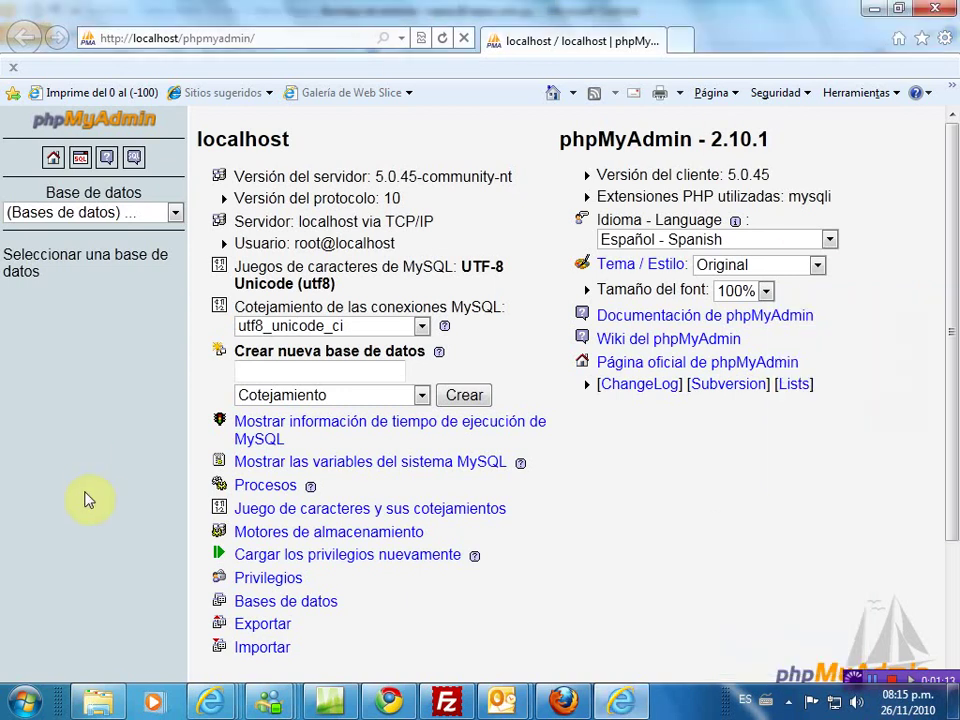
- From the Bases de datos list, create a new database named ClientesEmpresa
click(267, 612)
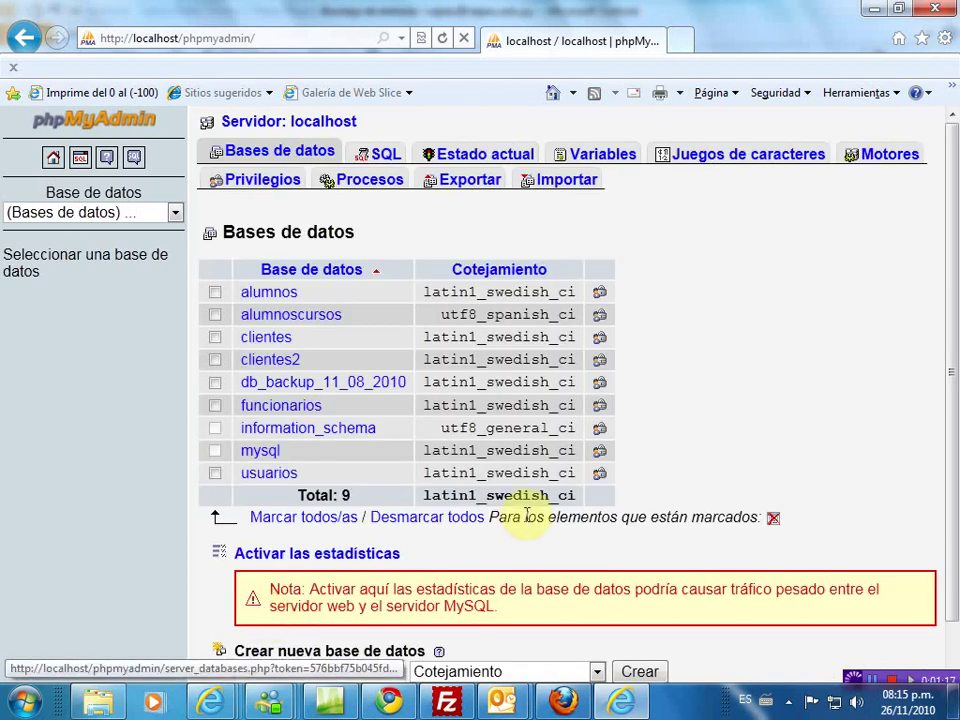
scroll(575, 512, down, 1)
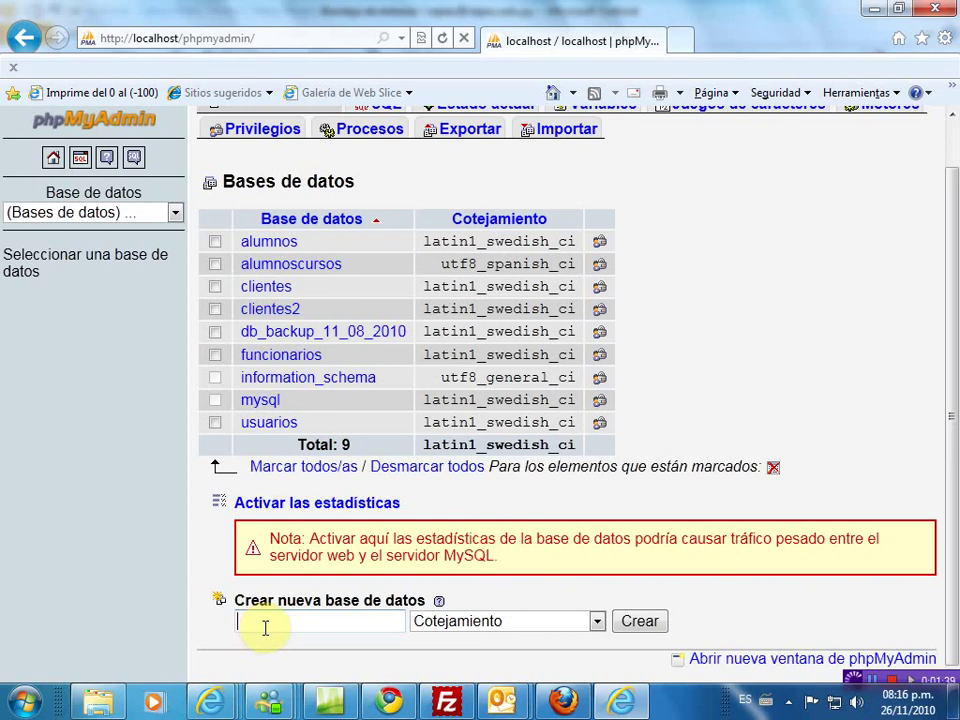
click(266, 627)
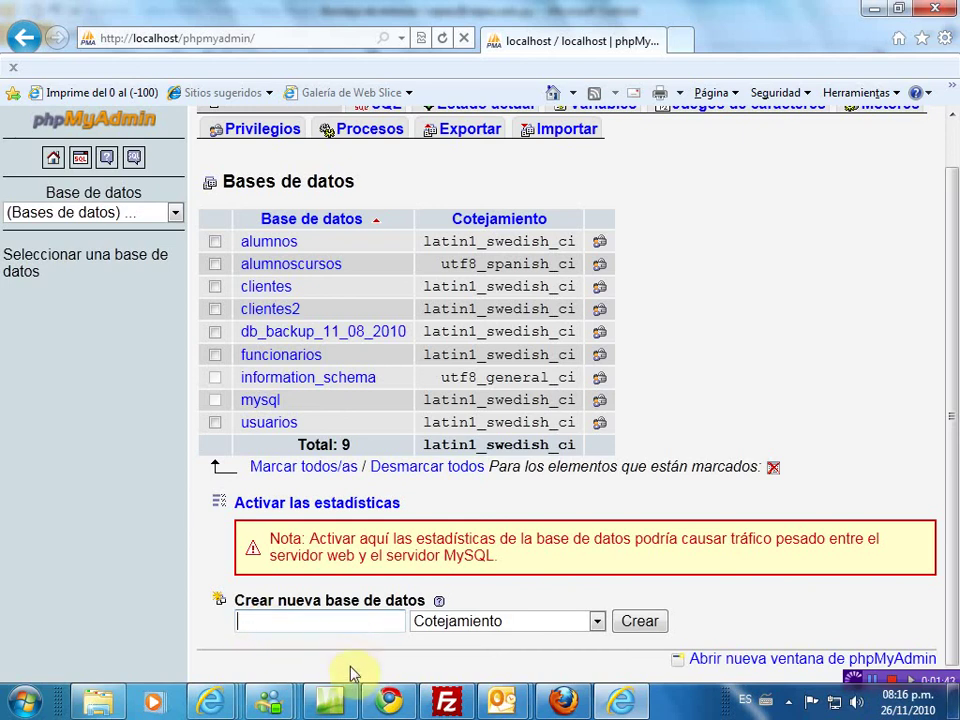
click(315, 621)
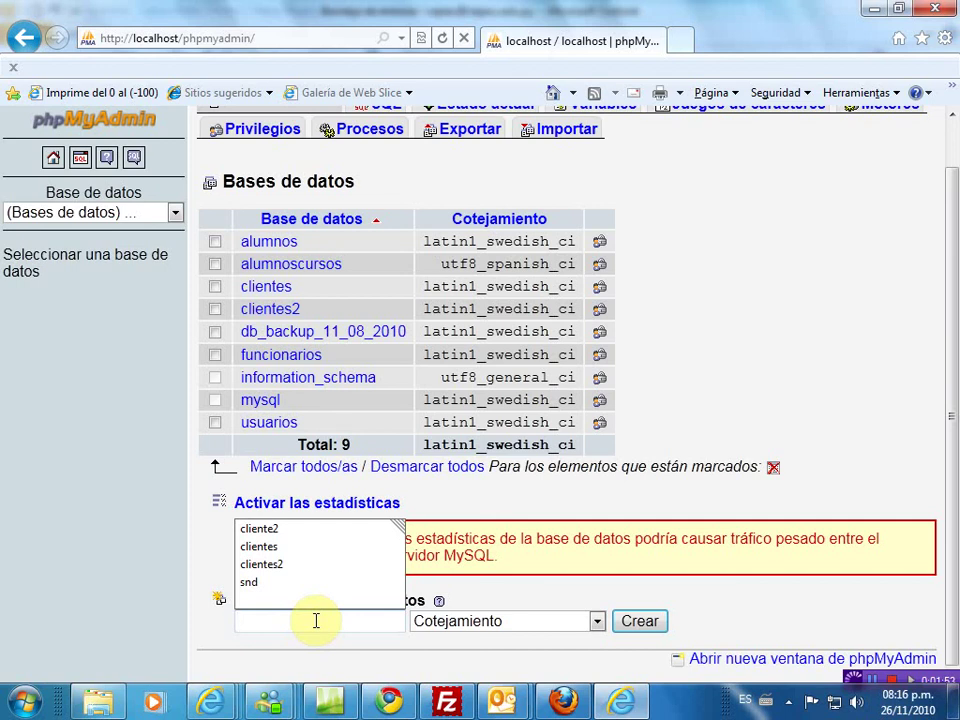
text(C)
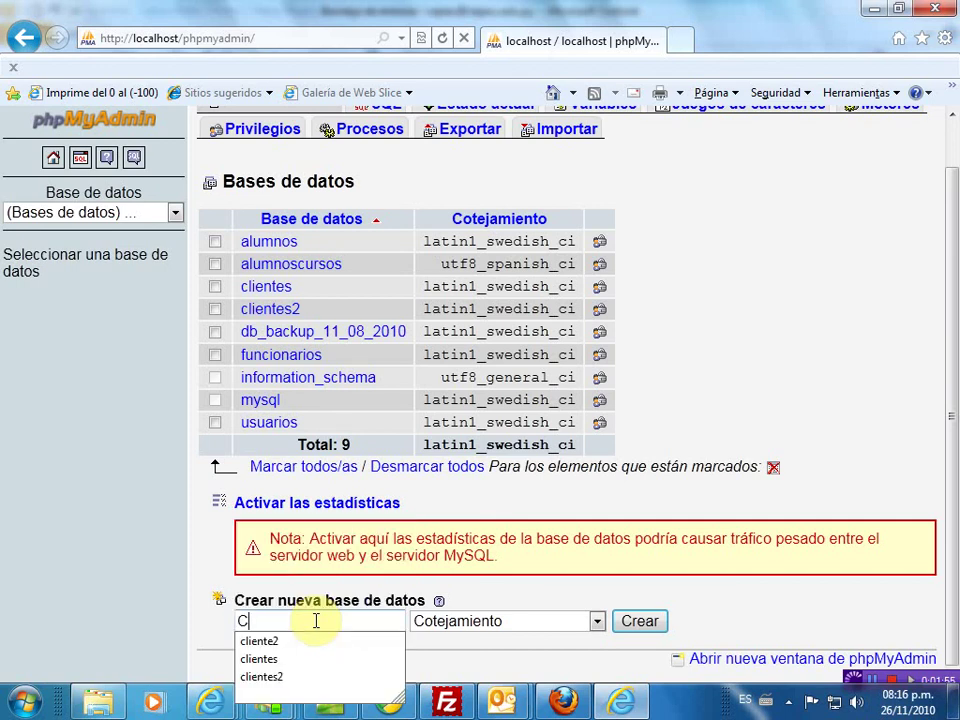
text(lientes)
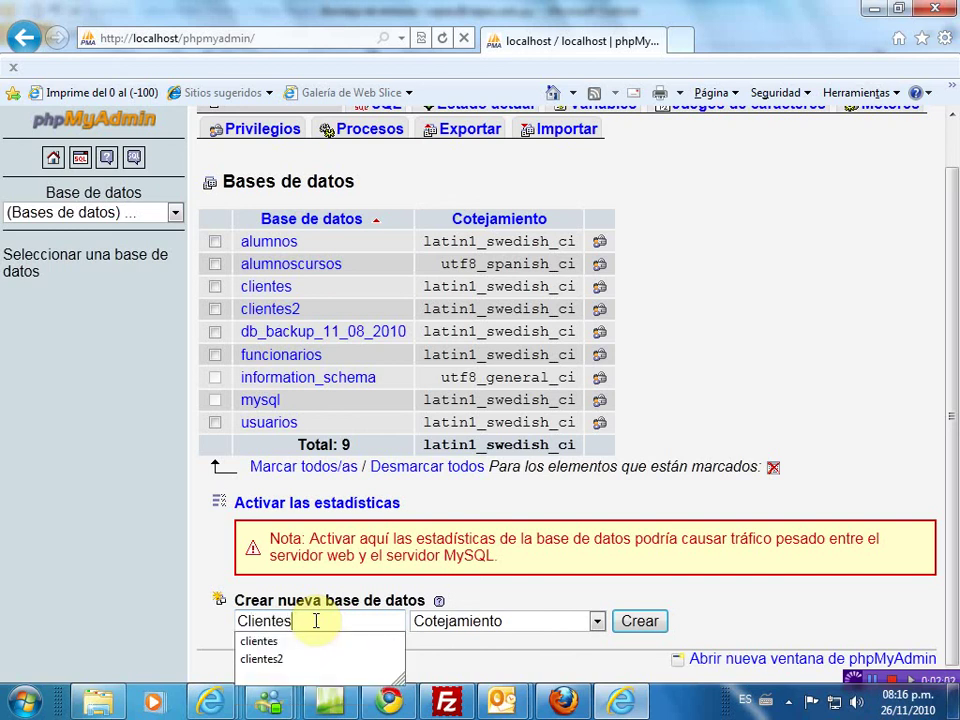
text(Empresa)
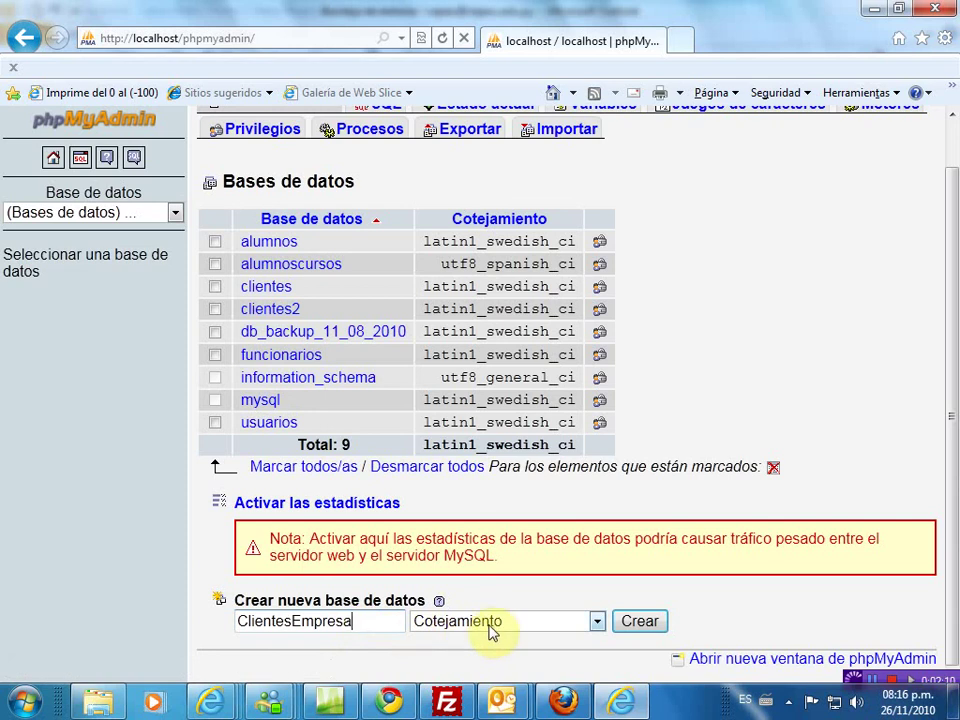
click(639, 622)
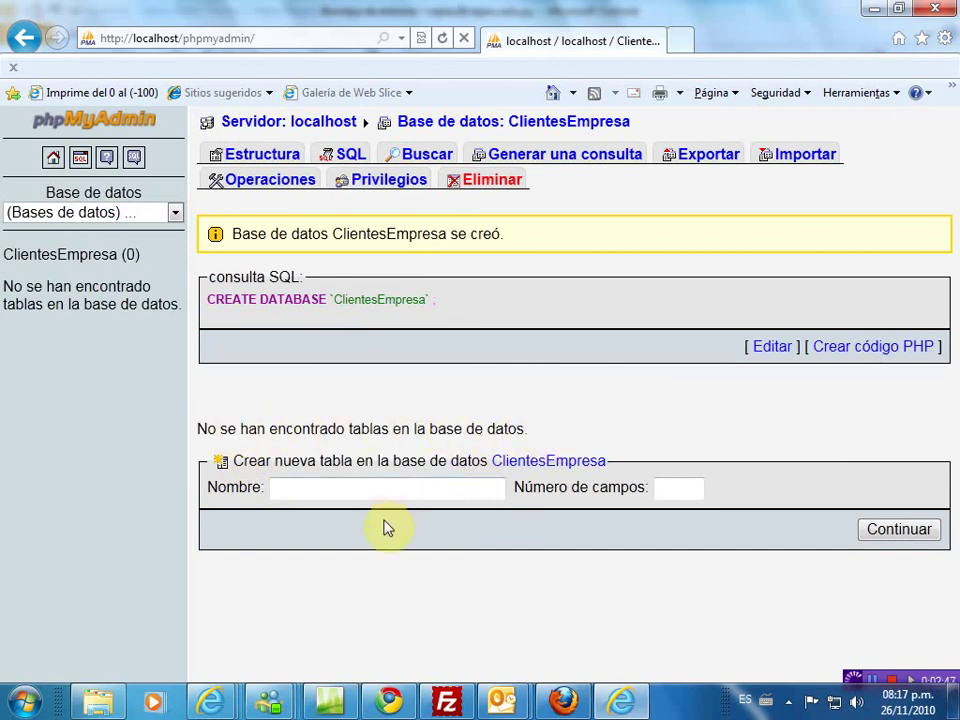
- Start a new table named 'clientes' in ClientesEmpresa with 10 fields
click(302, 489)
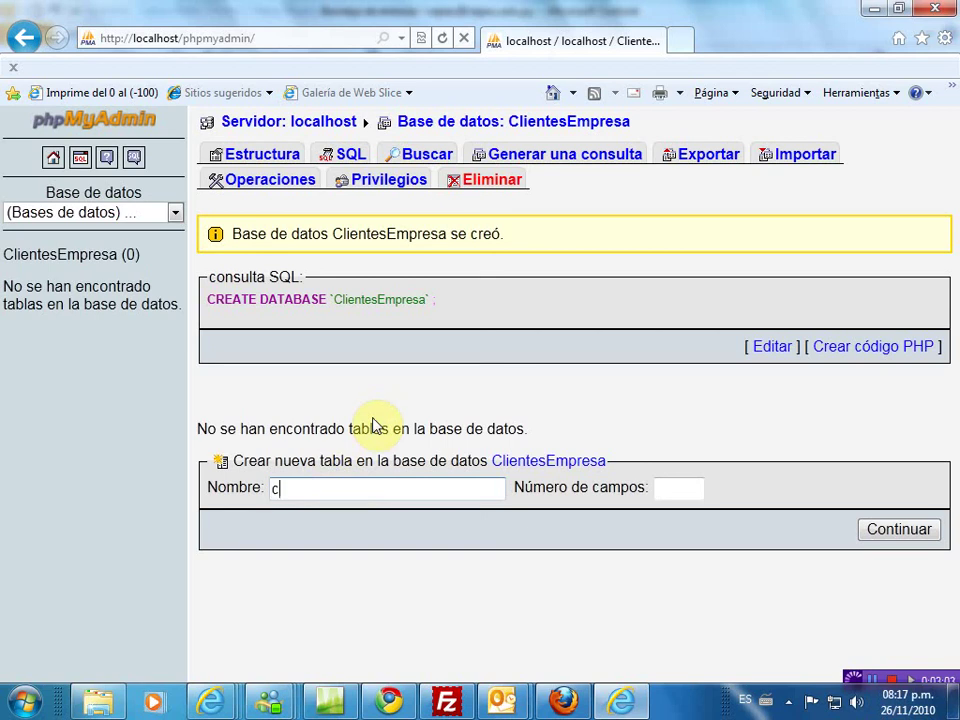
text(lientes)
click(686, 484)
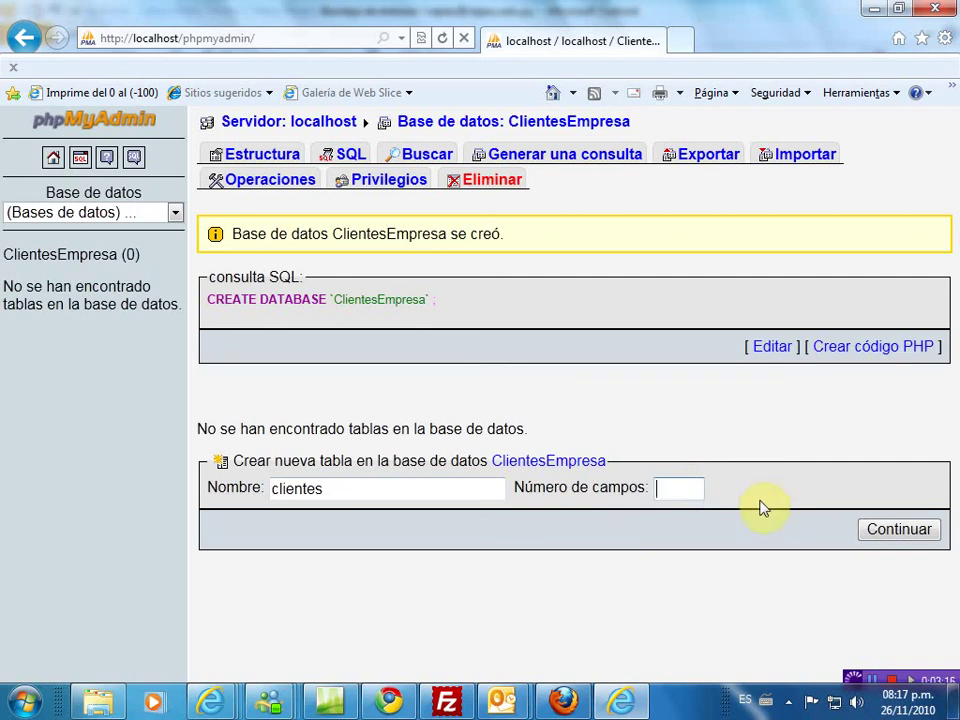
text(10)
click(897, 532)
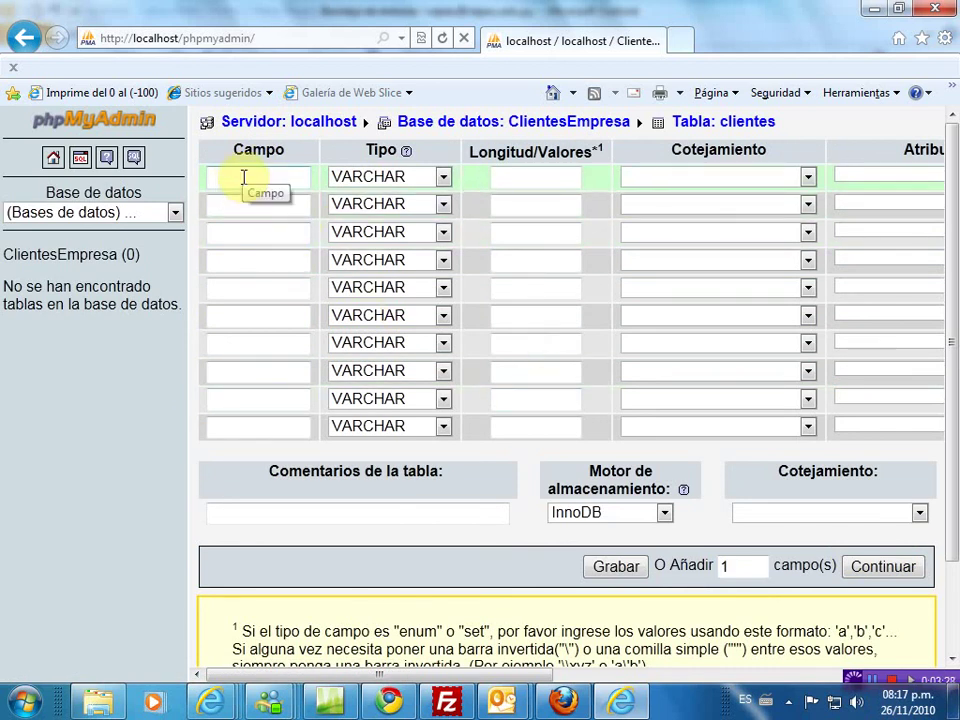
- Name the first four columns Idcliente, Nombres, Apellidos and Cedula using autocomplete suggestions
text(Id)
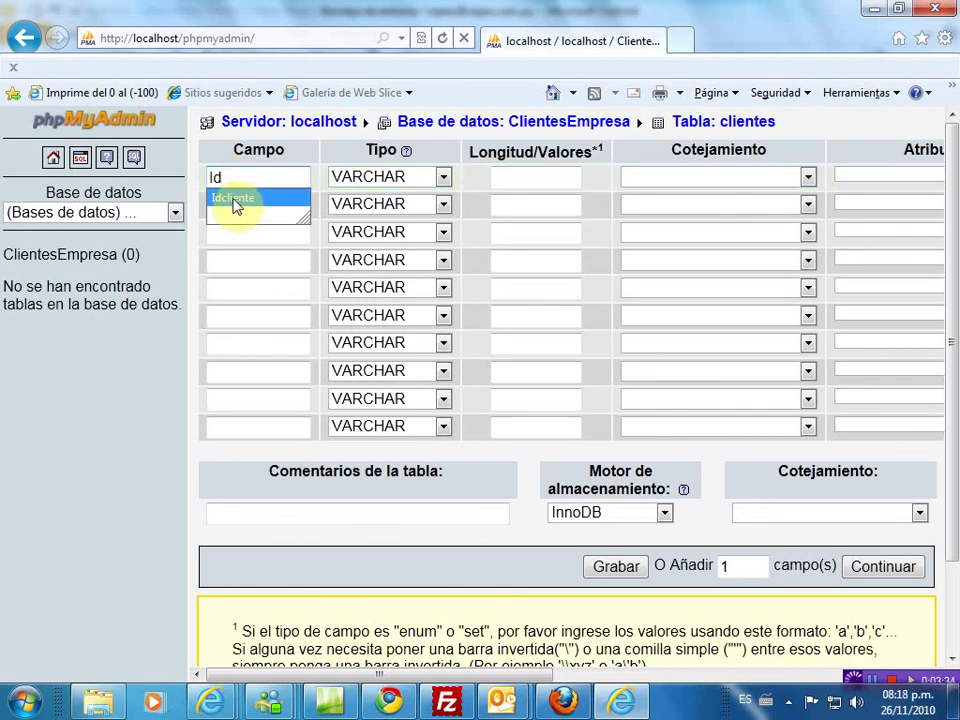
click(234, 200)
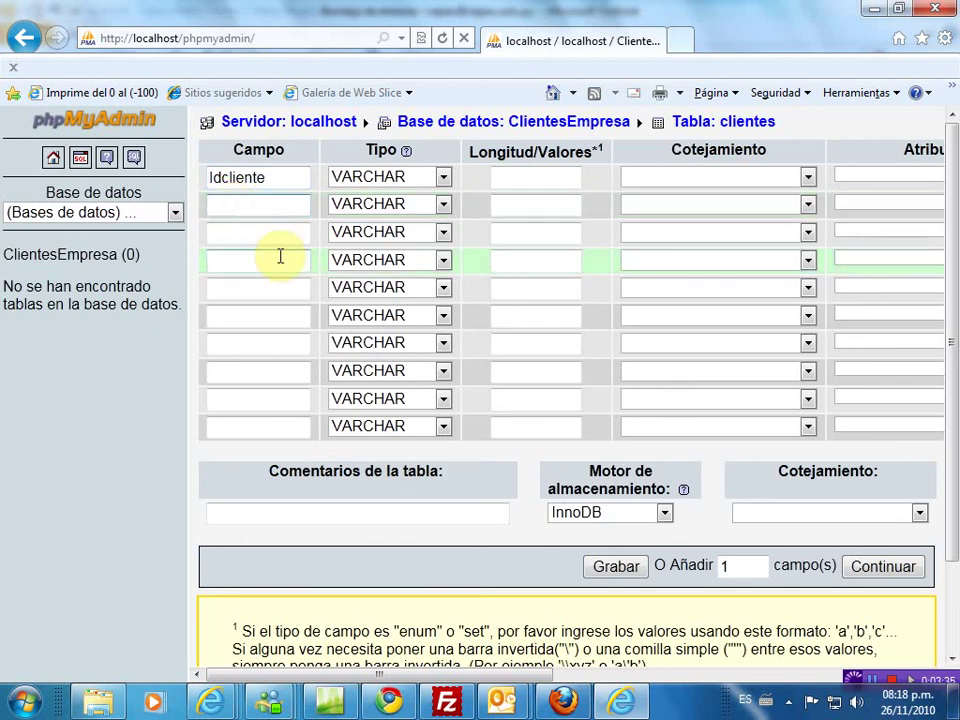
text(No)
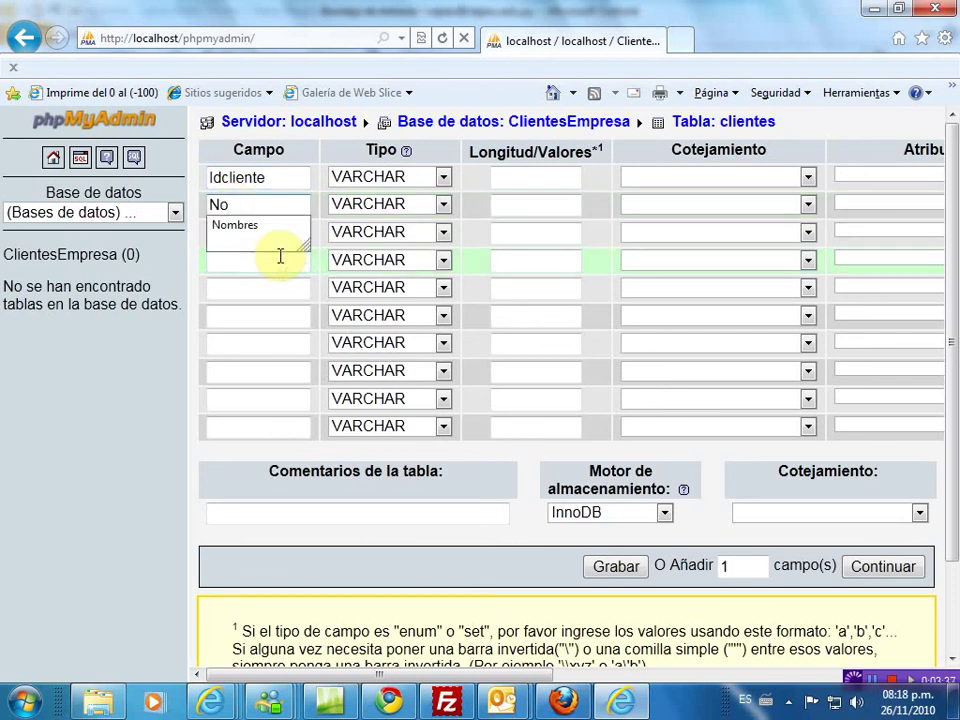
key(Down)
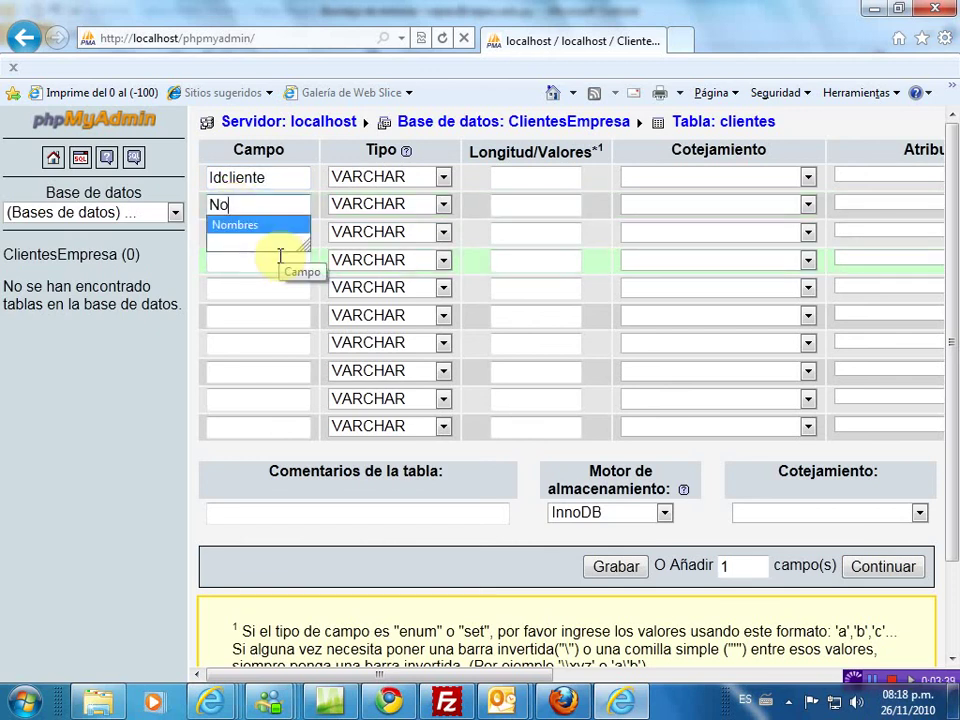
key(Tab)
click(258, 228)
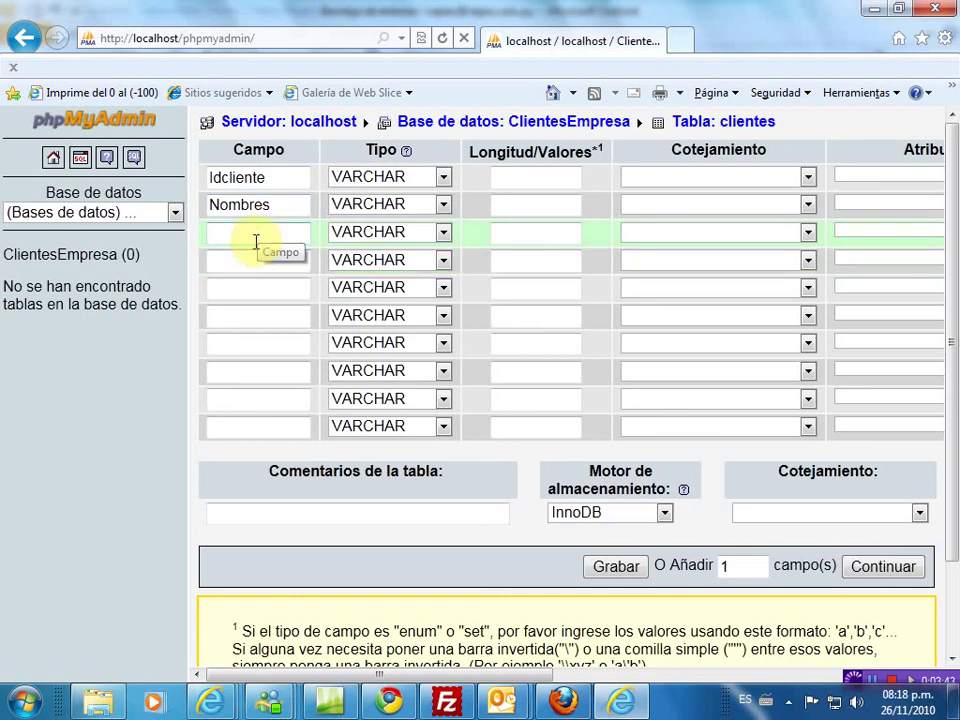
text(A)
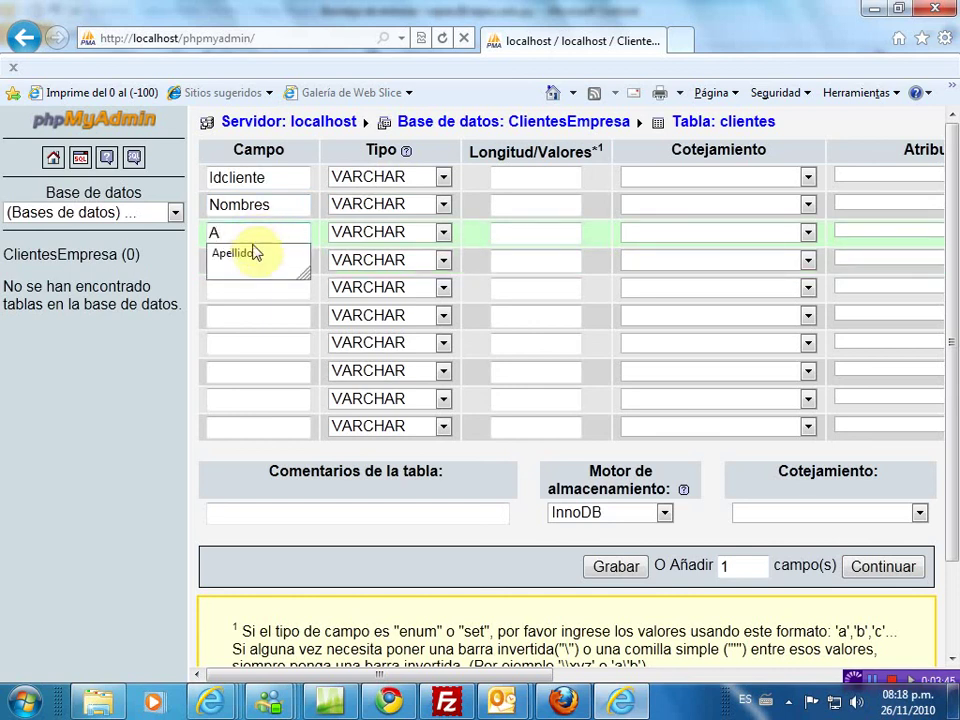
click(250, 255)
click(240, 264)
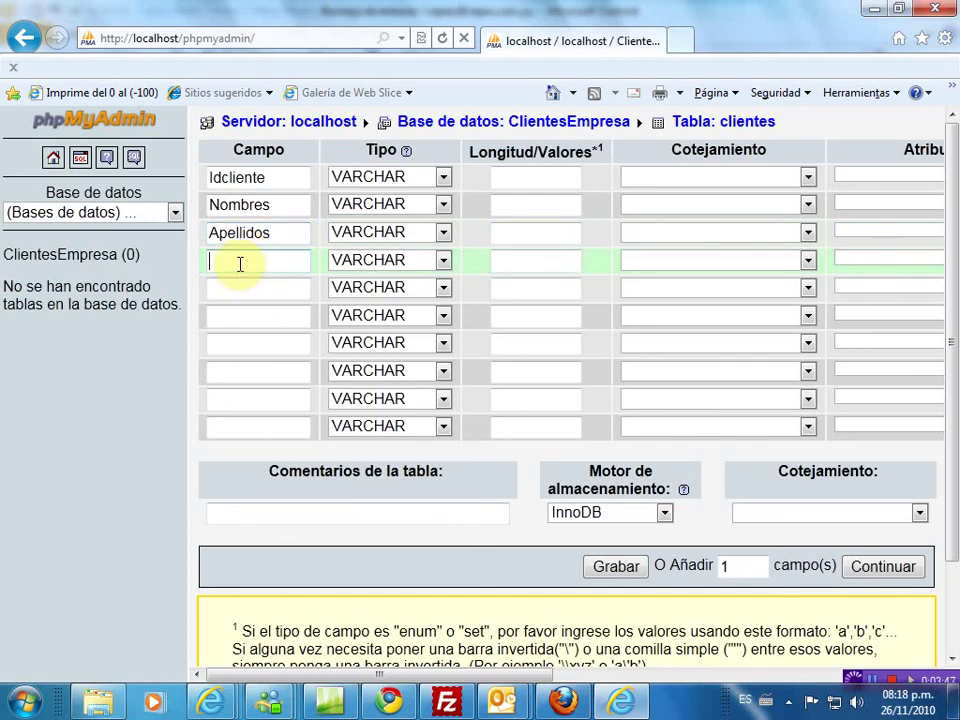
text(C)
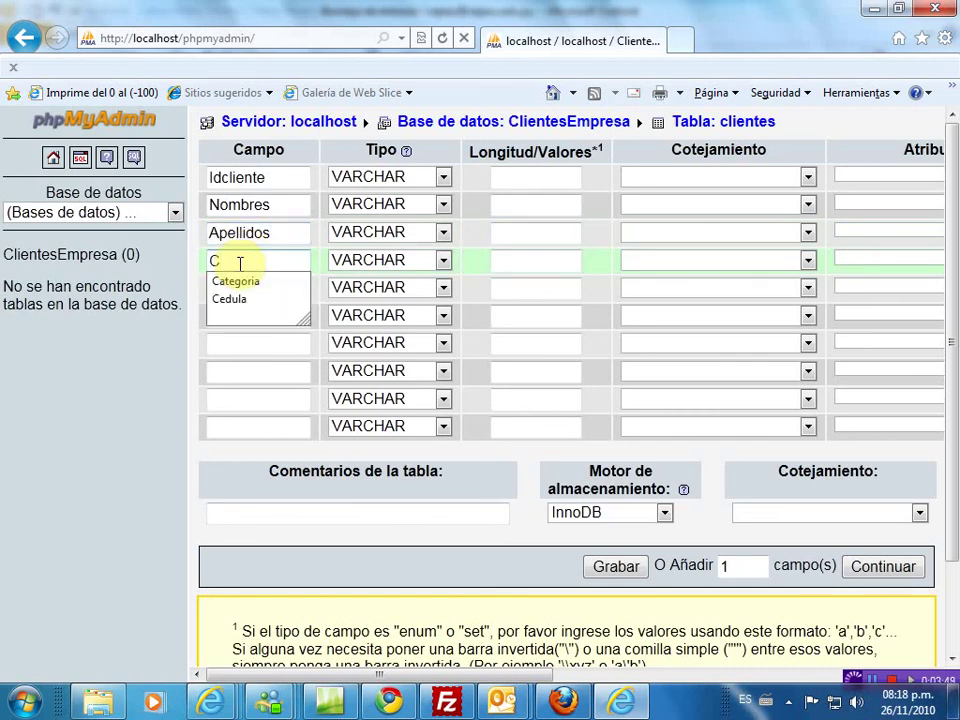
key(Down)
key(Down)
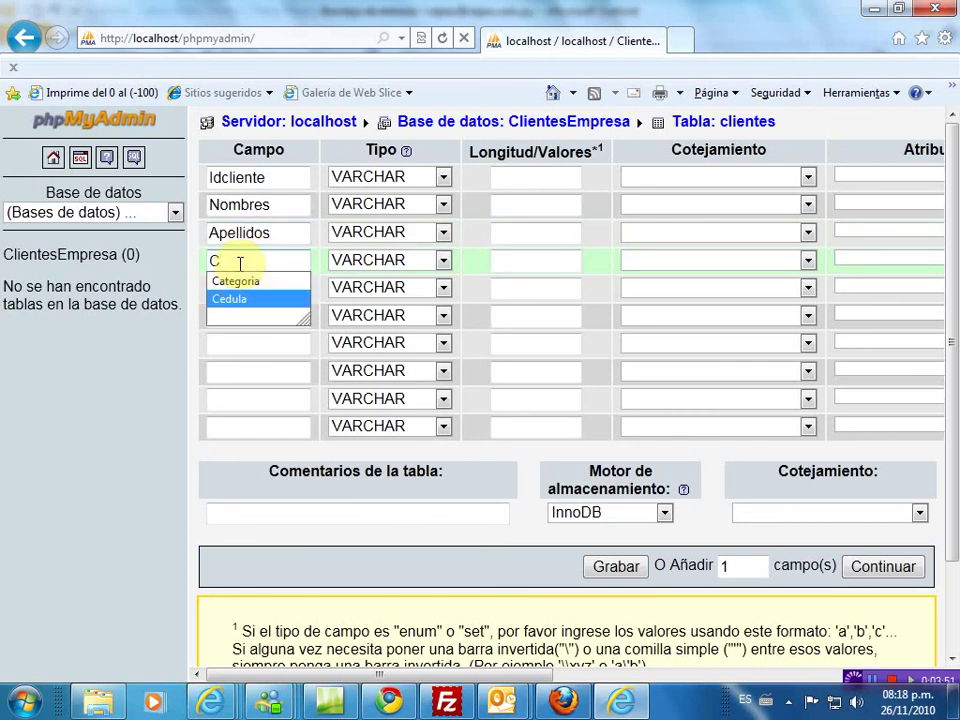
key(Tab)
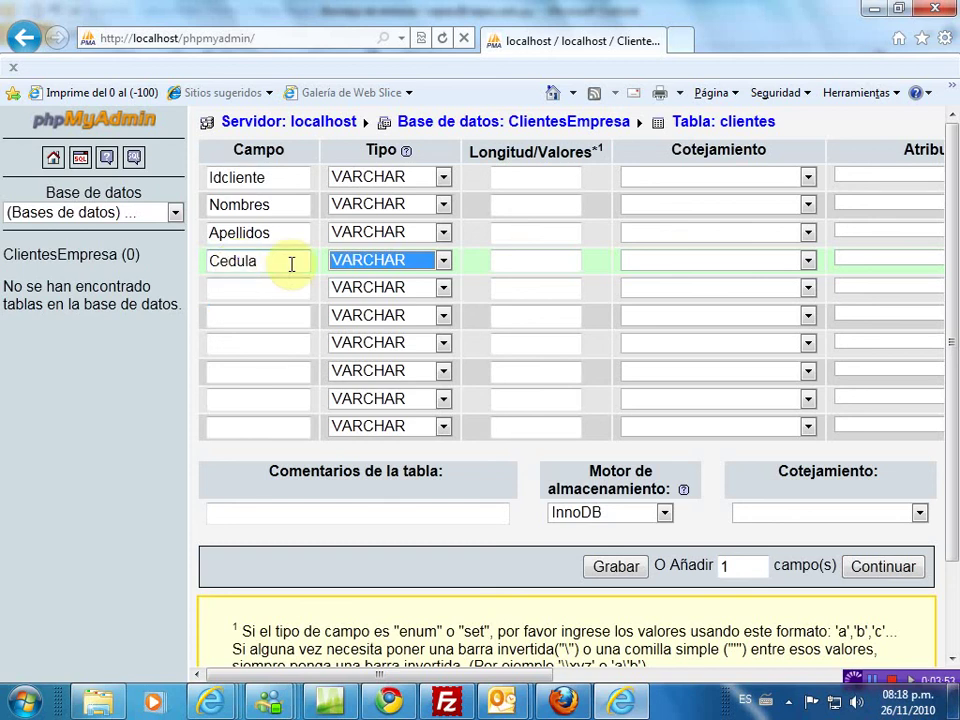
- Name the fifth and sixth columns FechaNac and Telefono
click(263, 290)
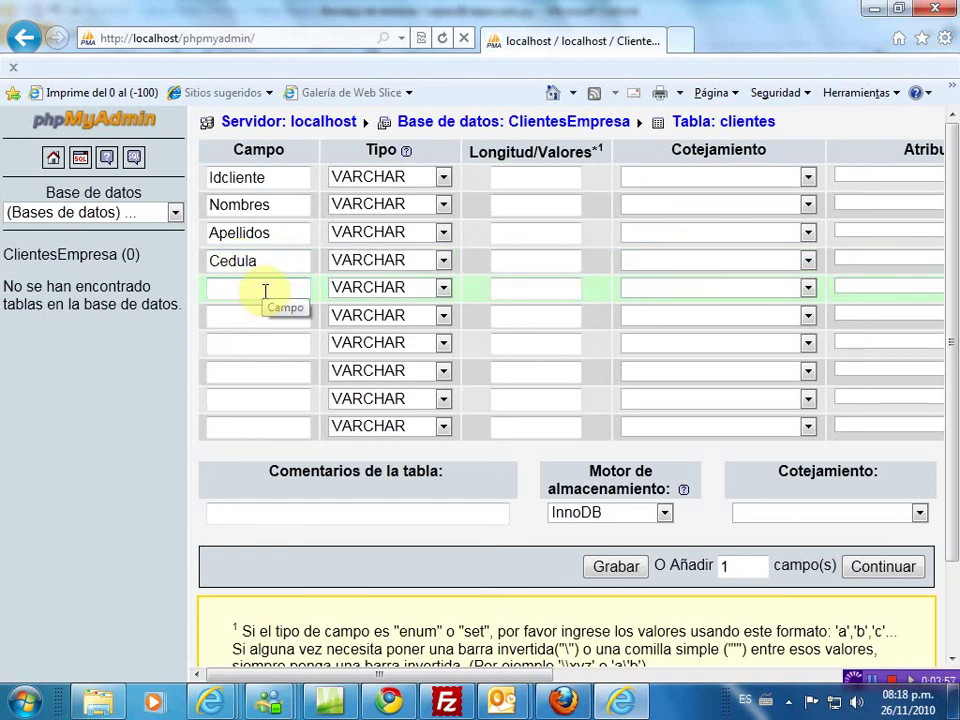
text(F)
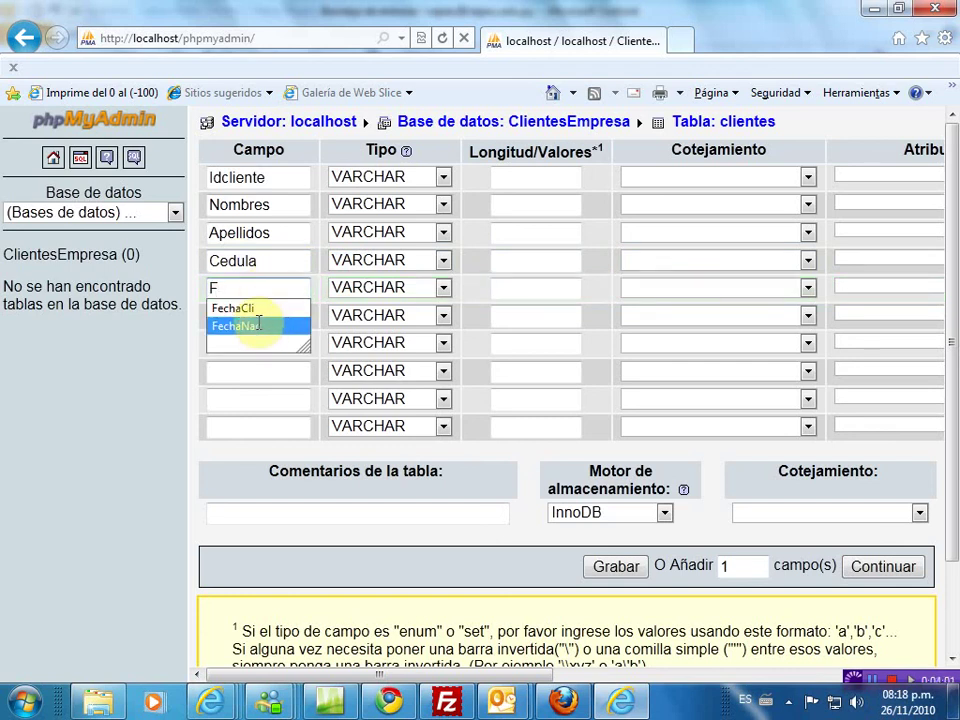
click(257, 326)
click(258, 316)
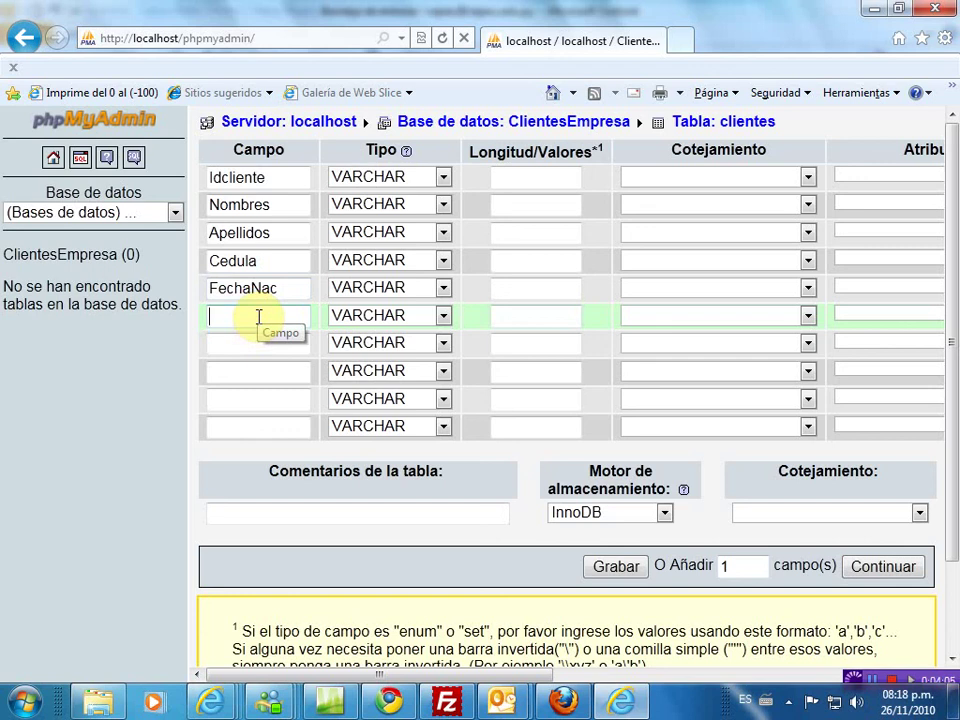
text(T)
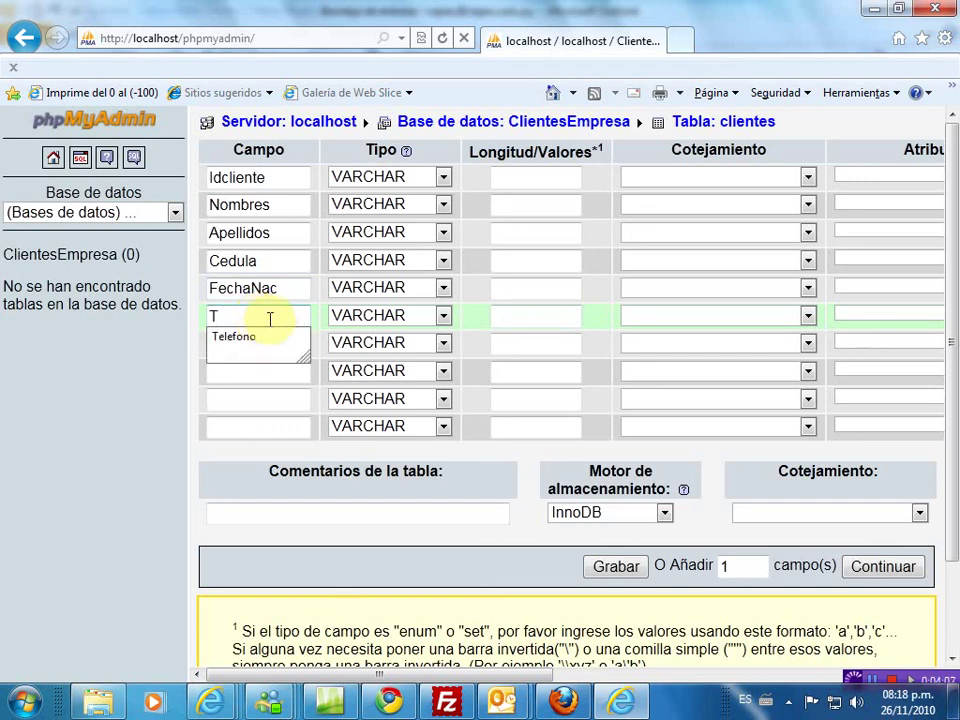
click(265, 340)
click(258, 345)
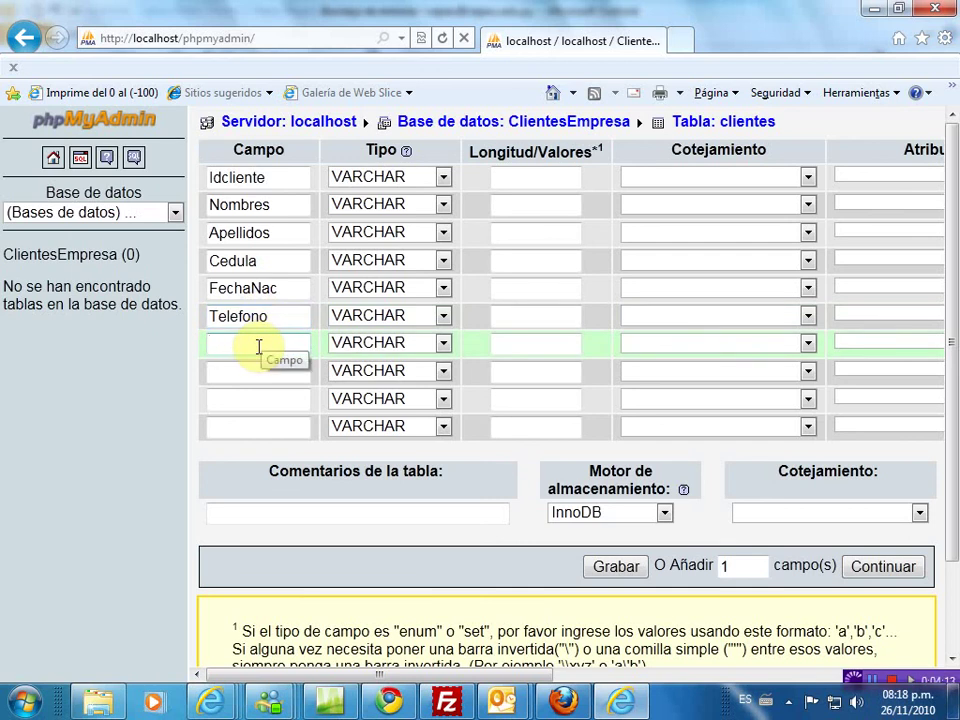
- Name the seventh and eighth columns Email and Direccion, without an accent
text(C)
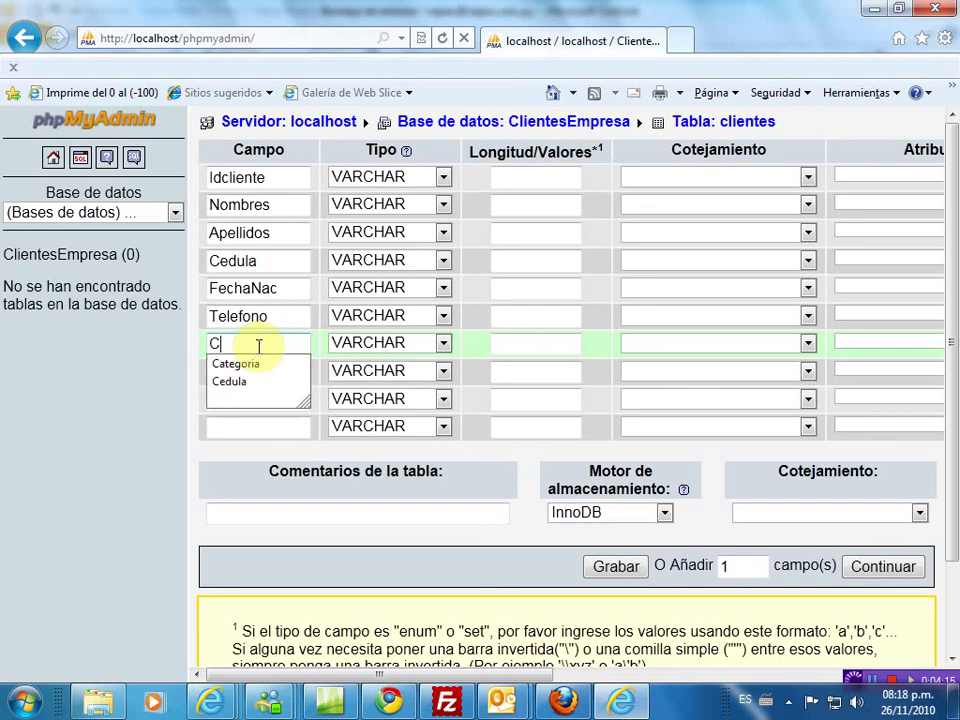
key(BackSpace)
text(Email)
click(249, 376)
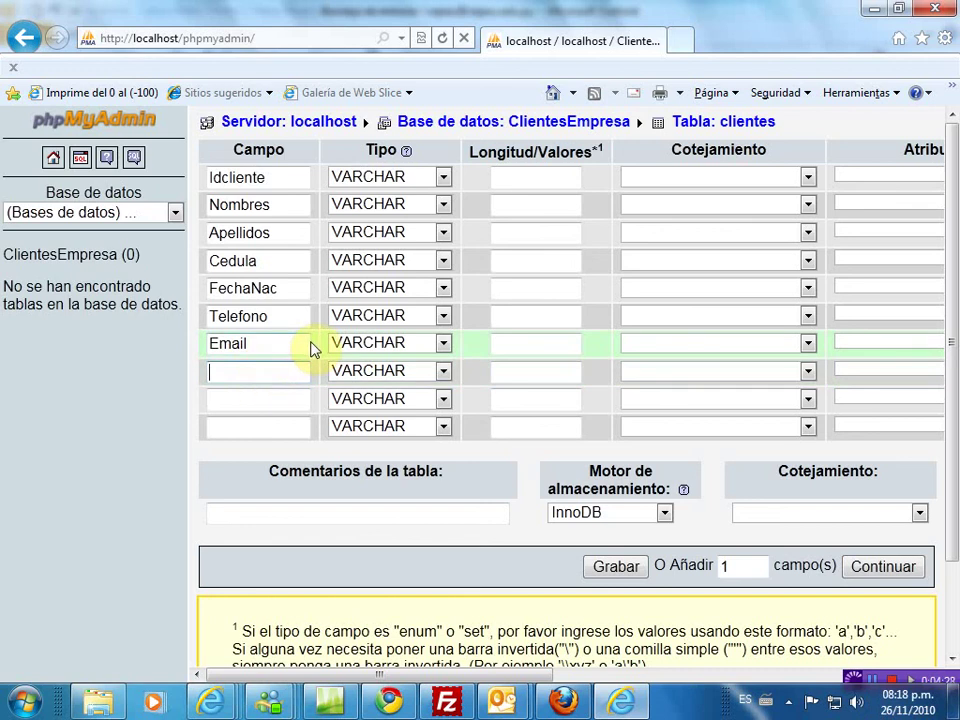
text(d)
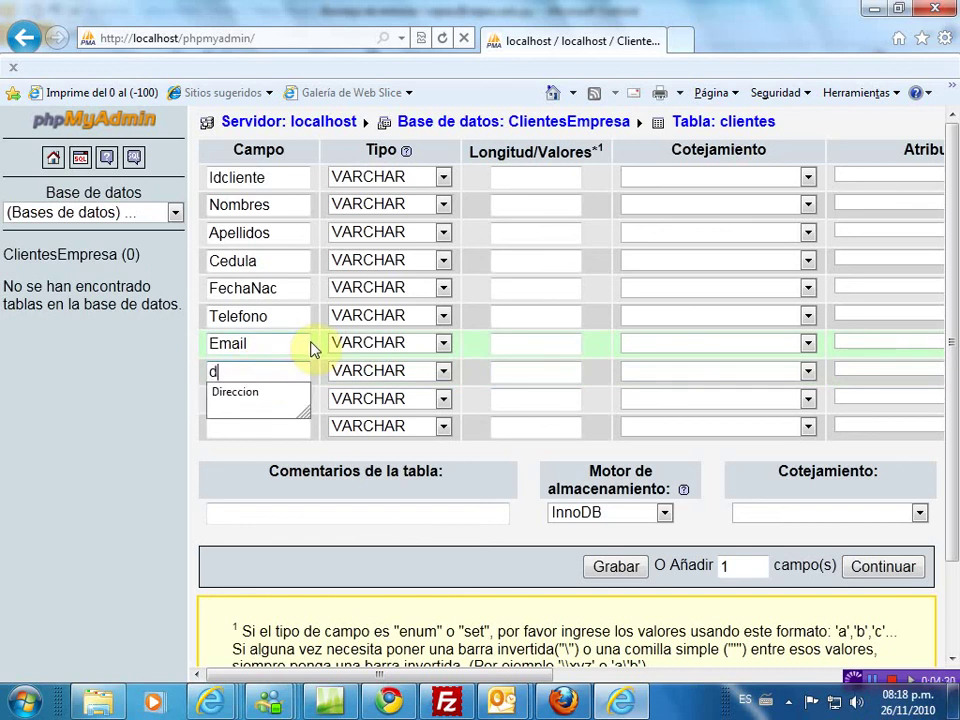
click(237, 402)
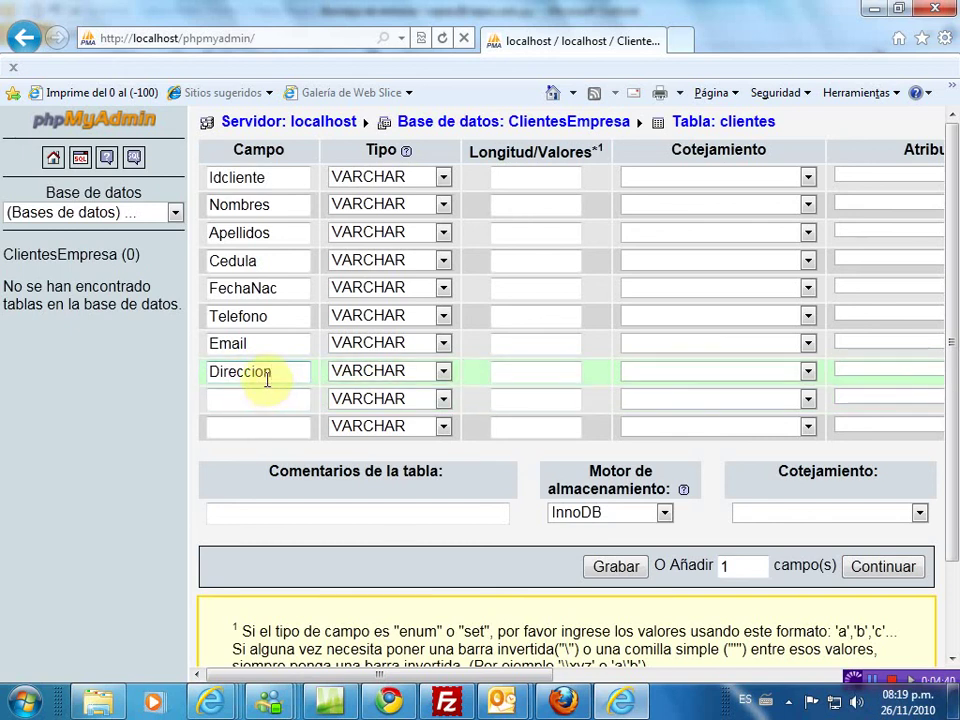
key(BackSpace)
key(BackSpace)
text(ón)
key(BackSpace)
key(BackSpace)
text(on)
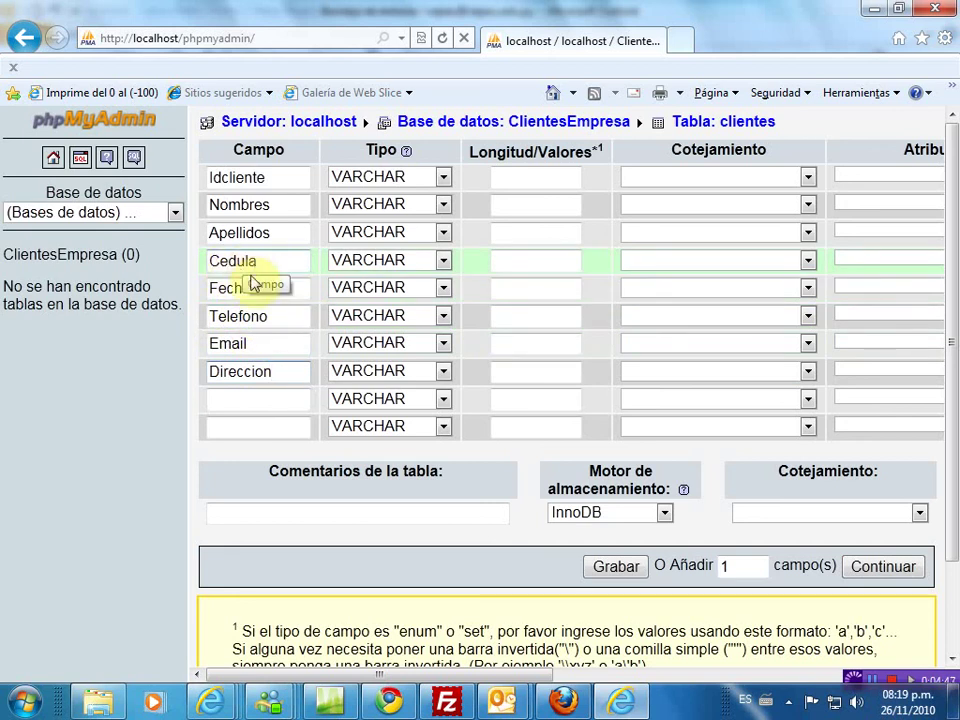
- Name the ninth and tenth columns FechaCliente and Observaciones
click(240, 402)
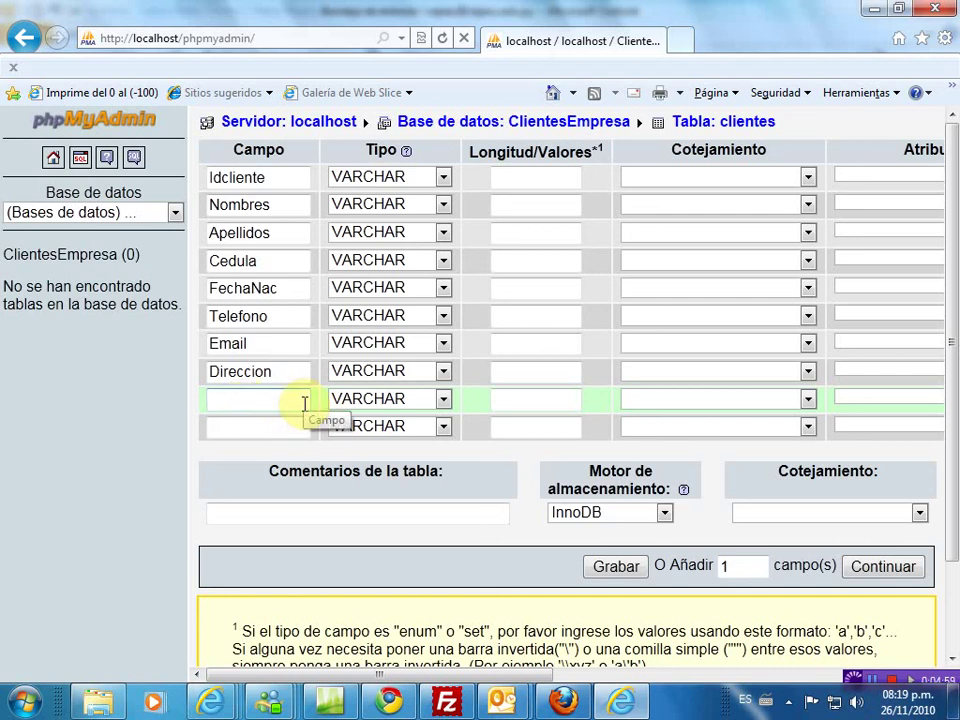
text(F)
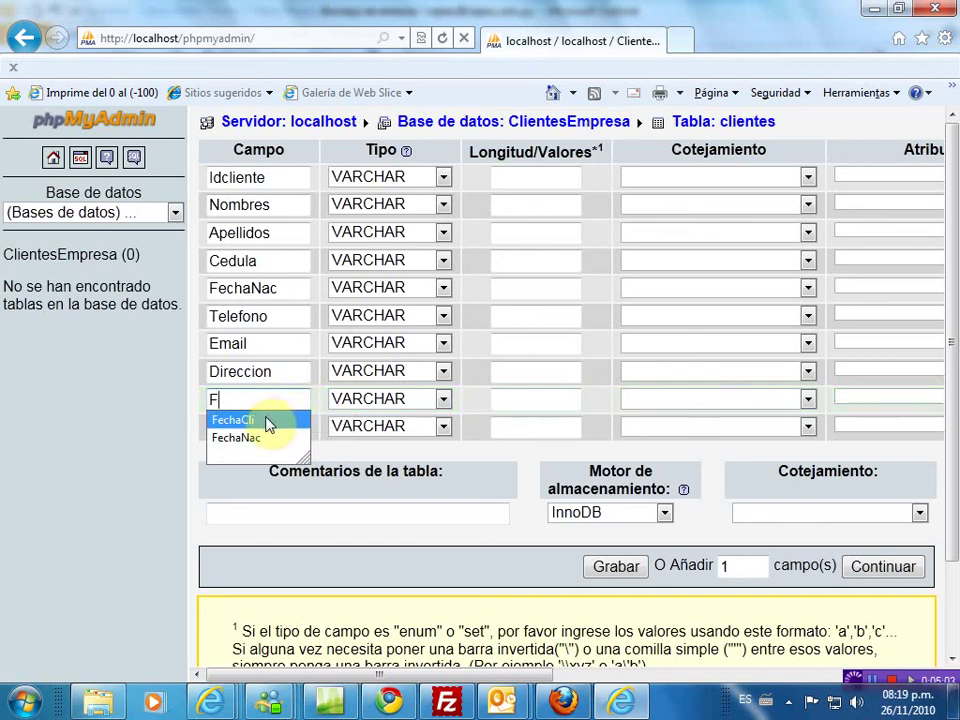
click(268, 421)
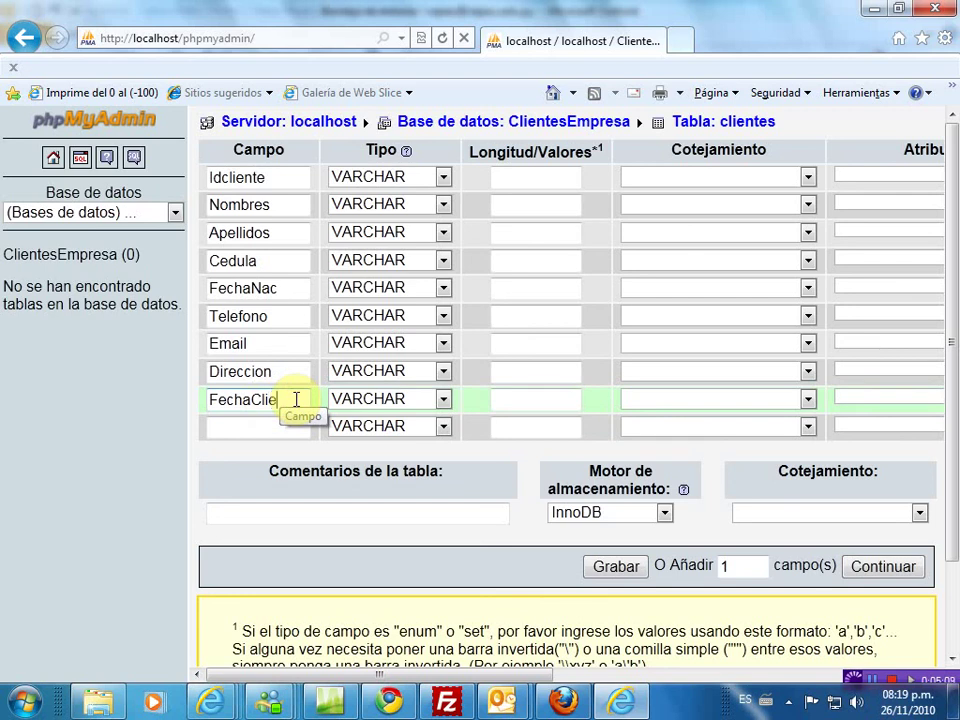
text(ente)
drag(300, 399, 258, 401)
click(271, 426)
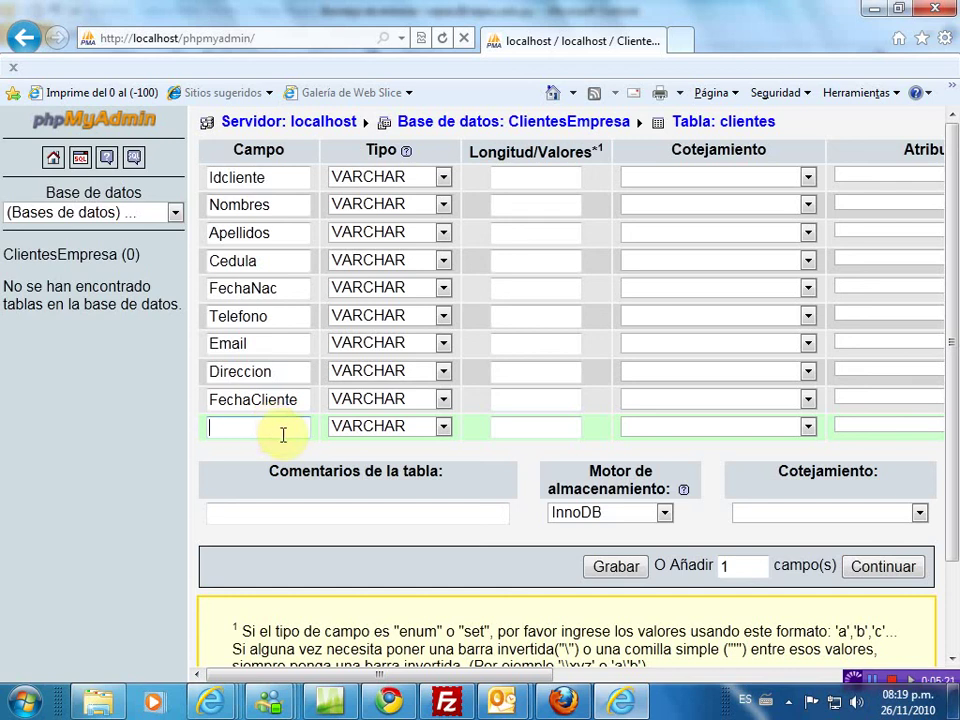
text(O)
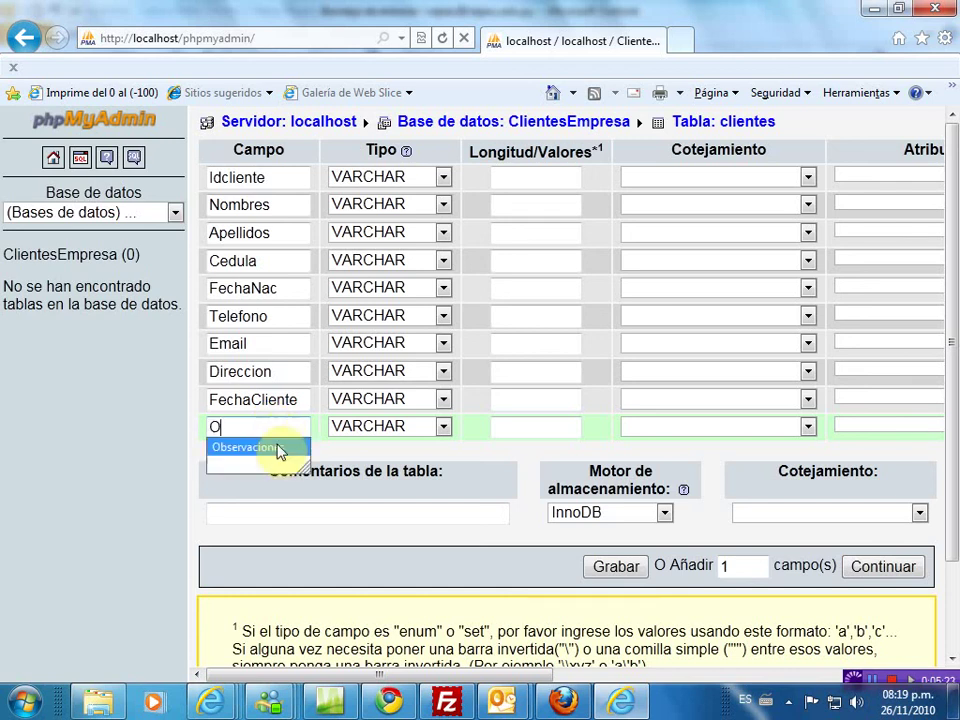
click(276, 449)
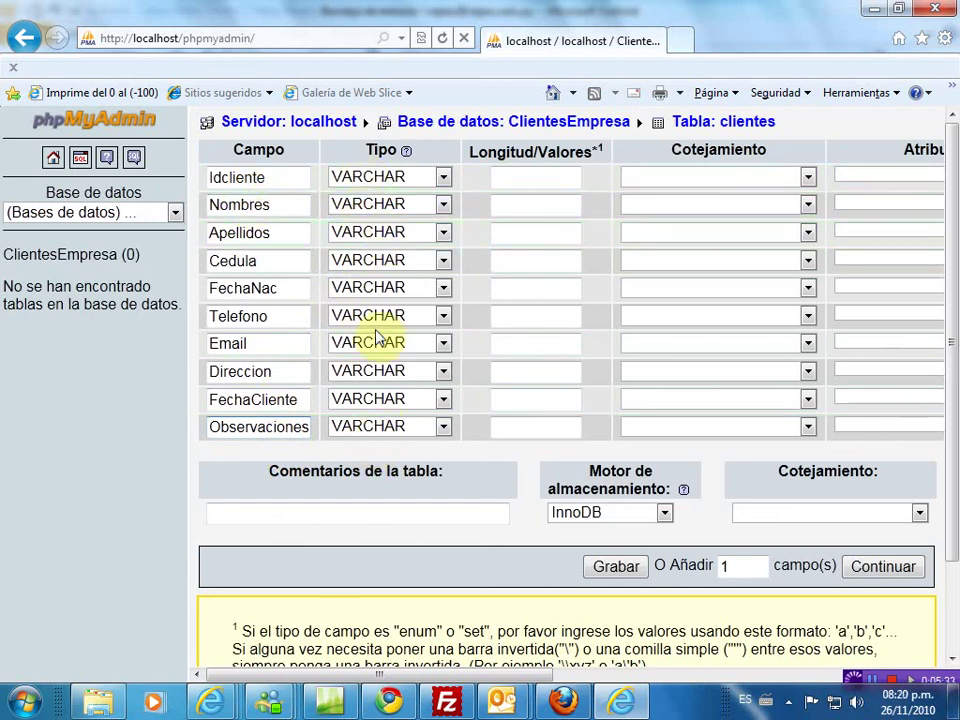
click(444, 178)
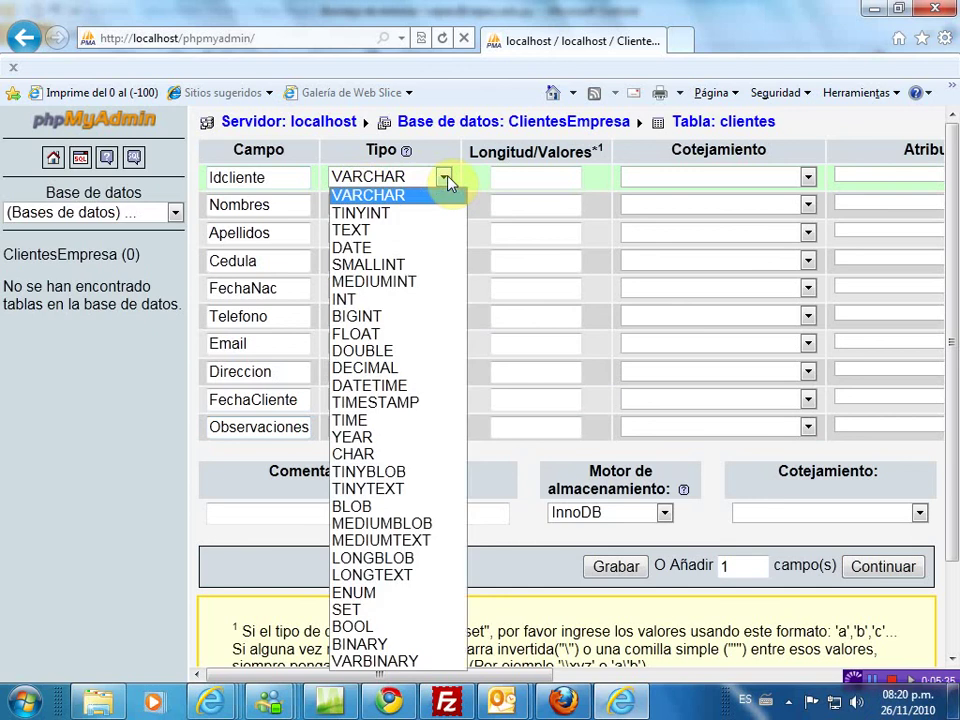
- Choose INT for Idcliente, TEXT for Nombres and Apellidos, and DATE for FechaNac and FechaCliente
click(390, 300)
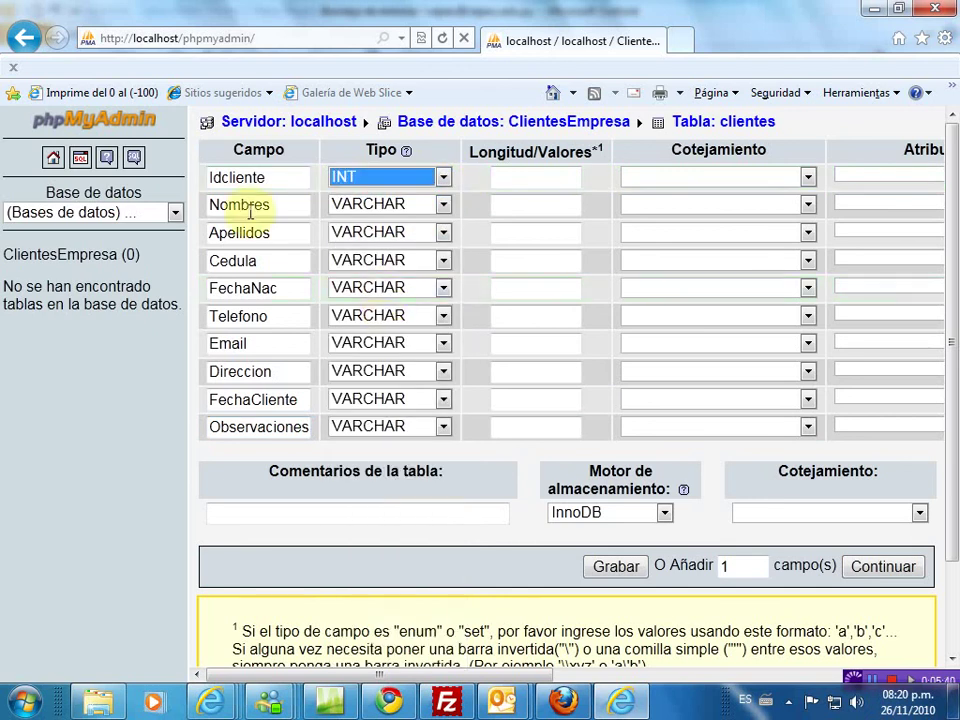
click(443, 207)
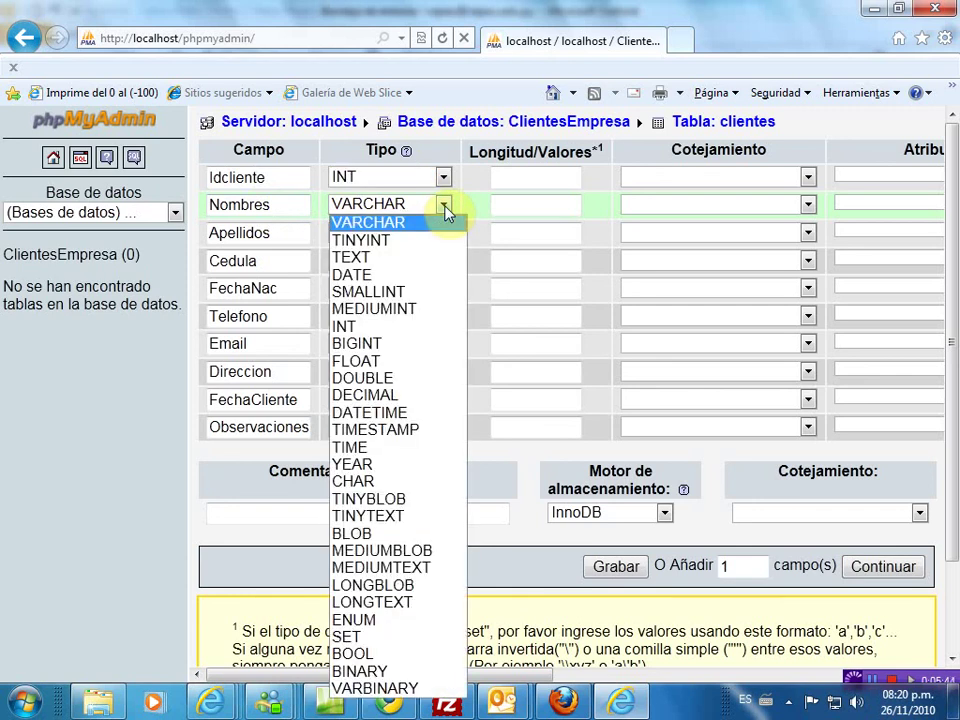
click(377, 262)
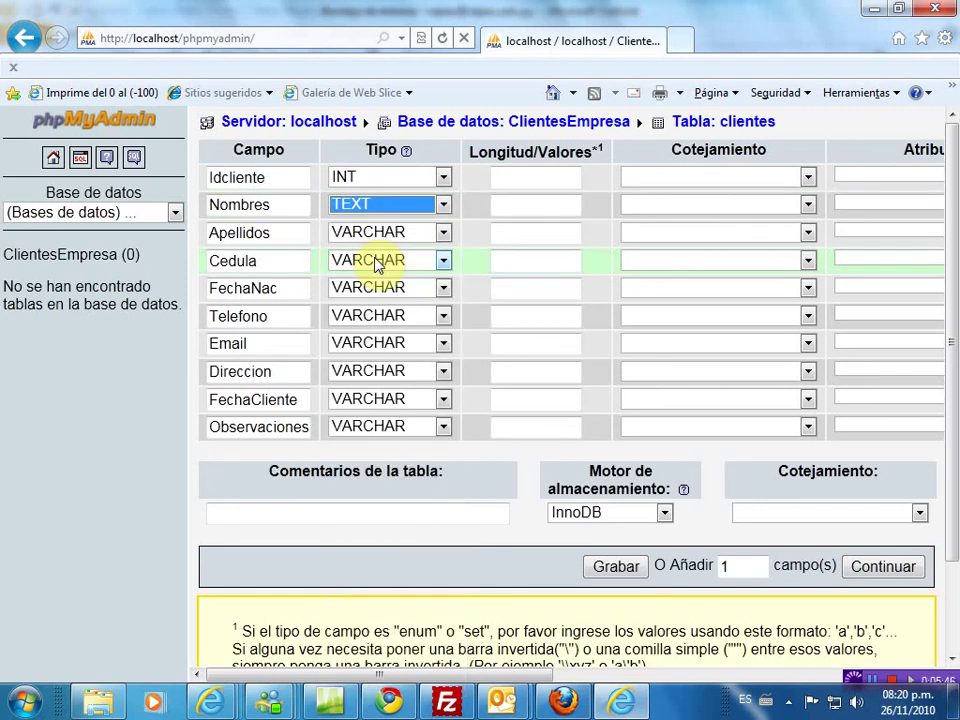
click(444, 236)
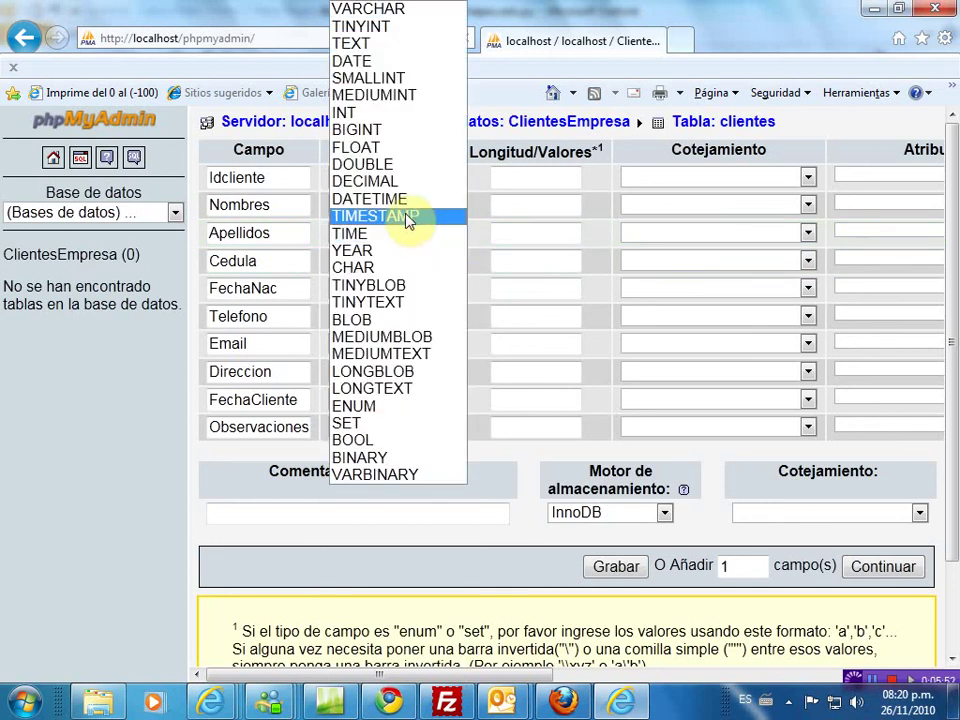
click(358, 46)
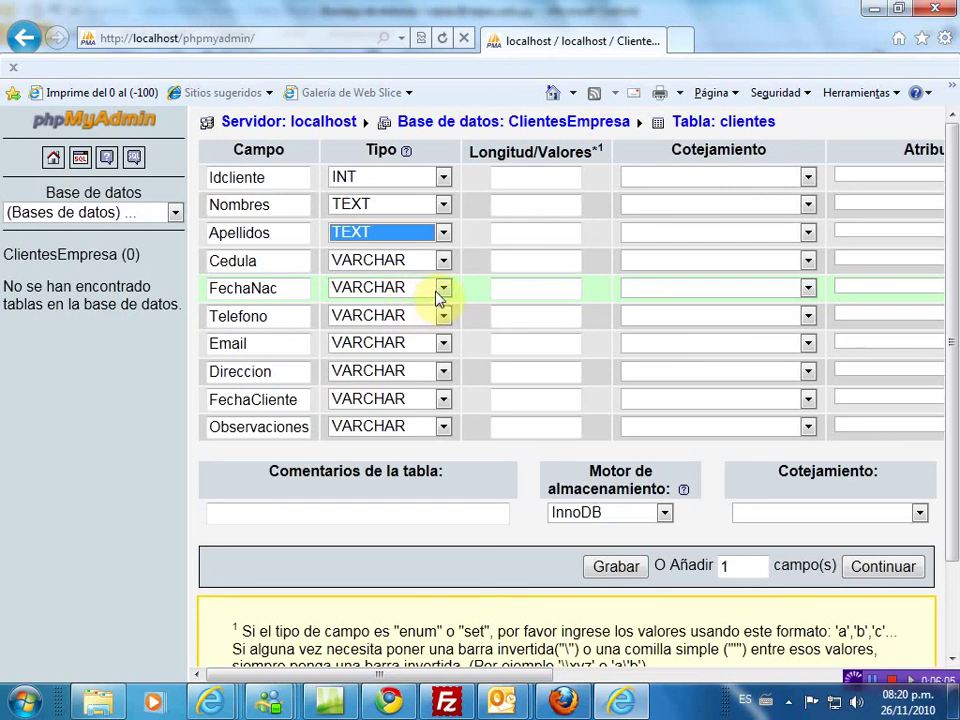
click(443, 288)
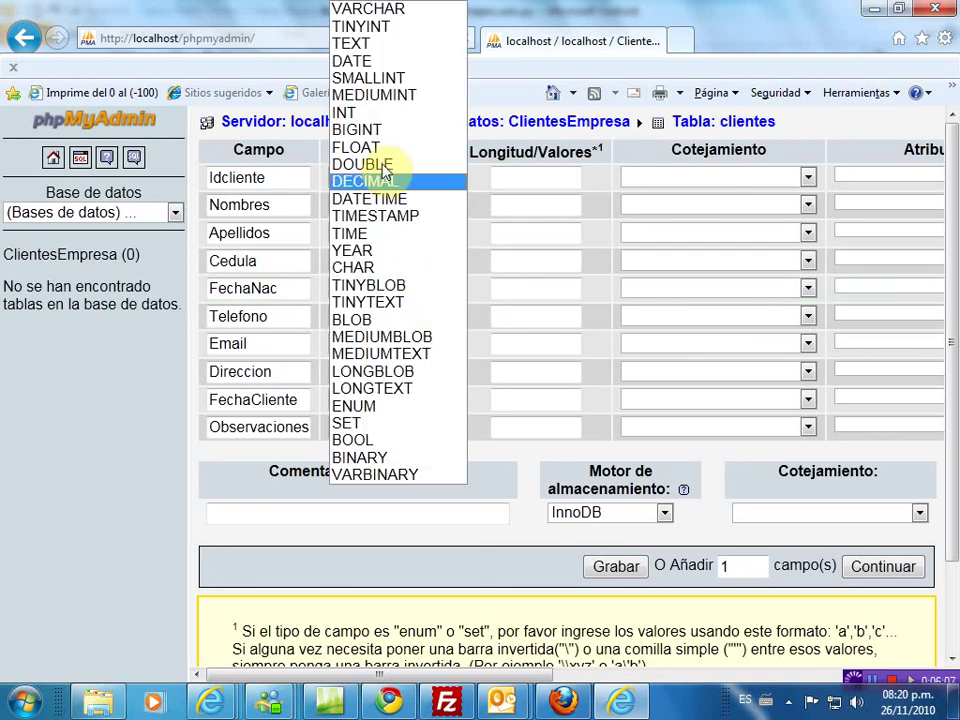
click(368, 62)
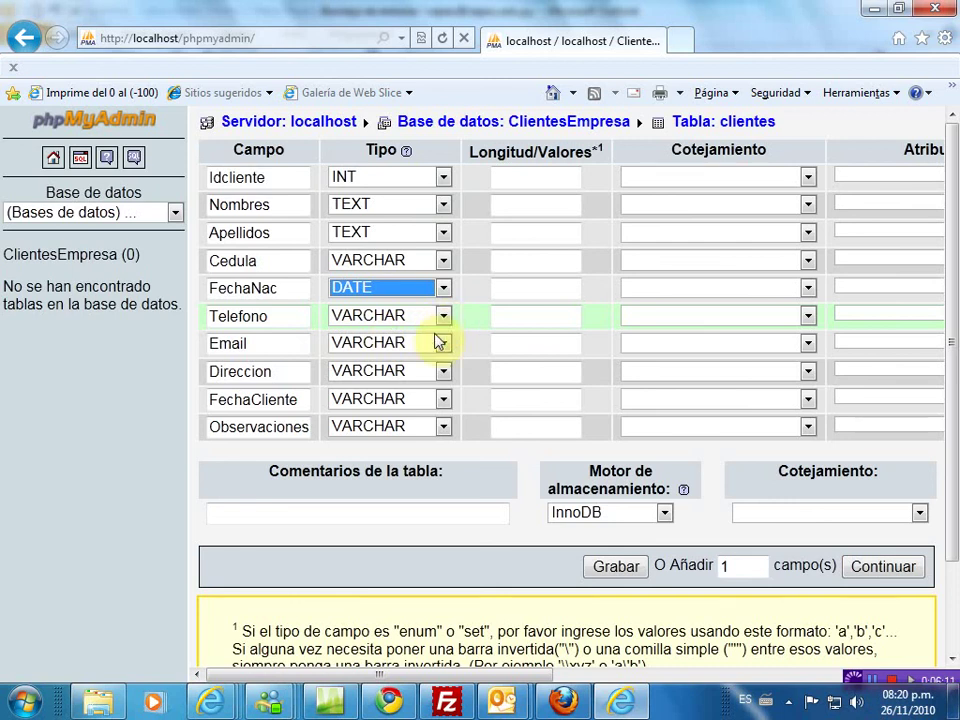
click(445, 400)
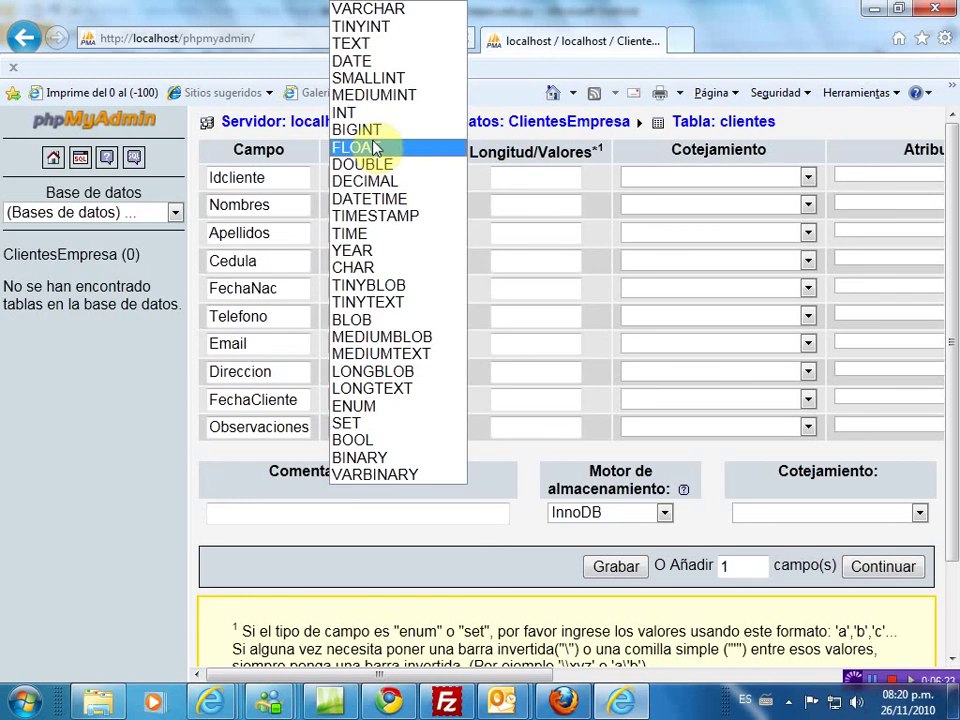
click(360, 62)
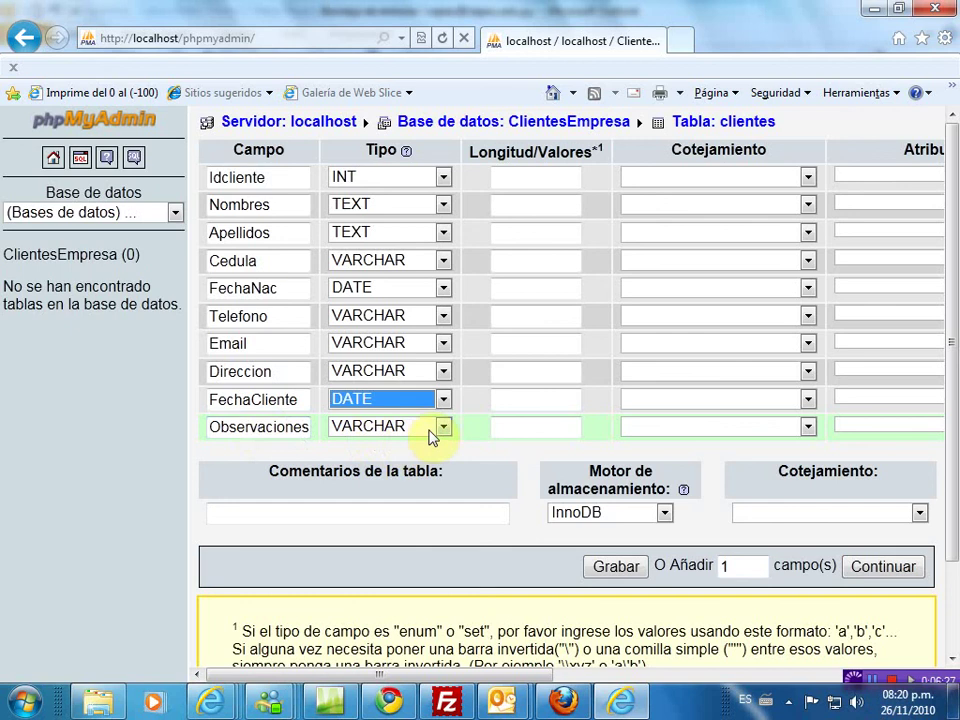
- Set lengths Idcliente 3, Nombres 30, Apellidos 30 and Cedula 10
click(535, 178)
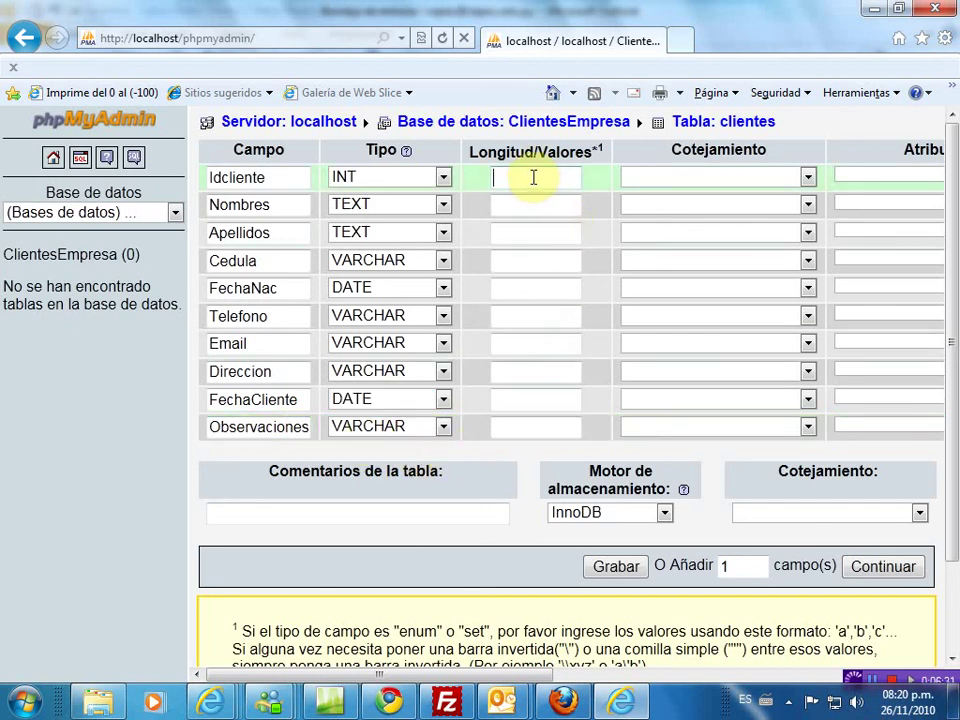
text(3)
click(512, 205)
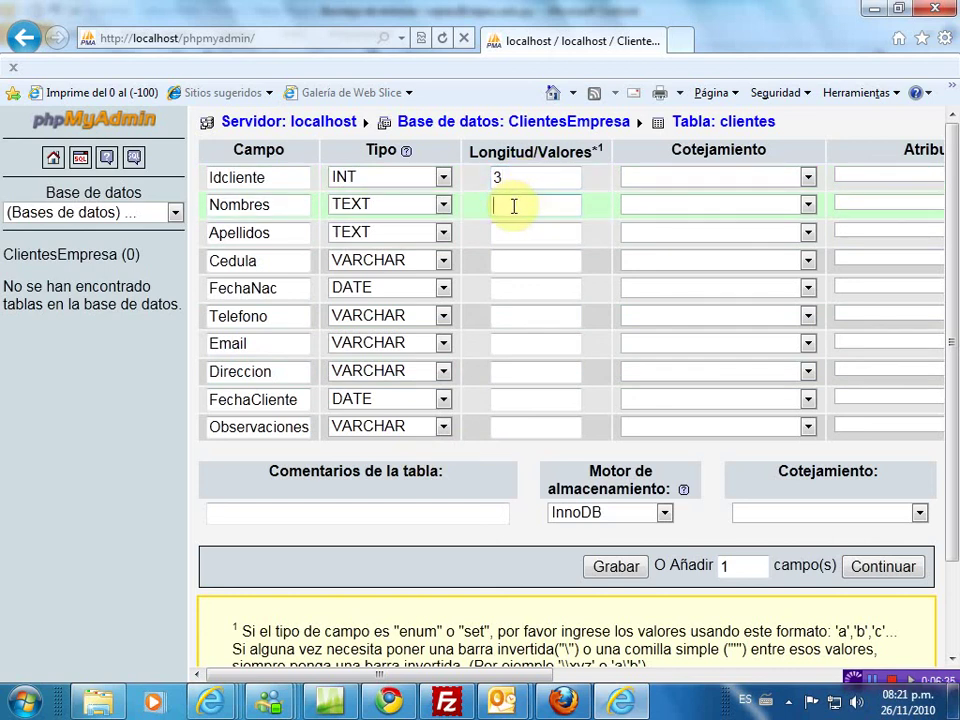
text(30)
click(515, 231)
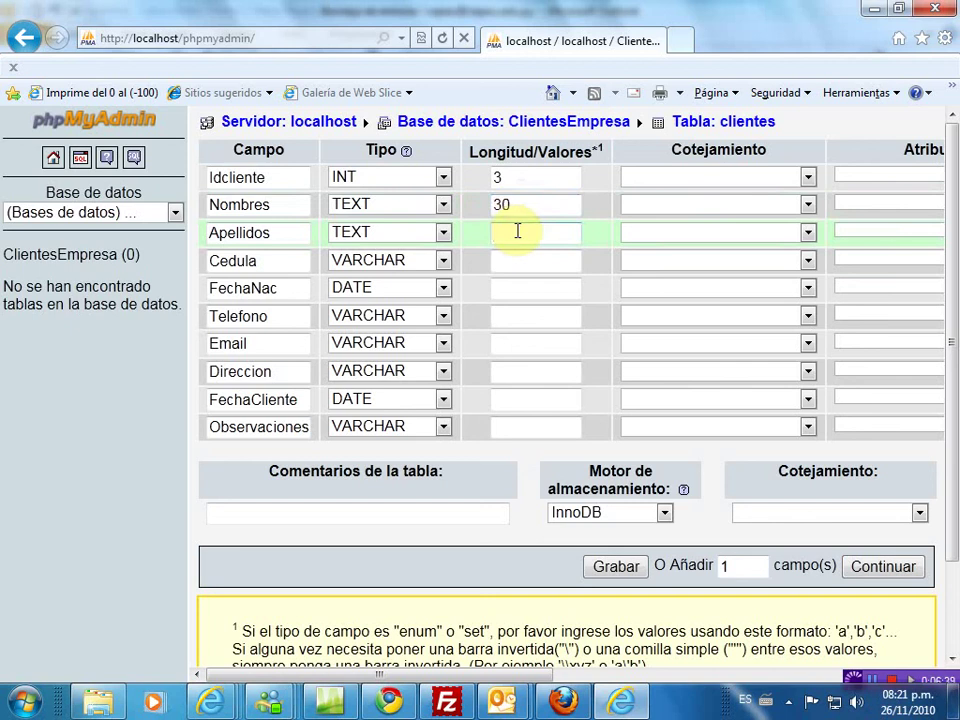
text(30)
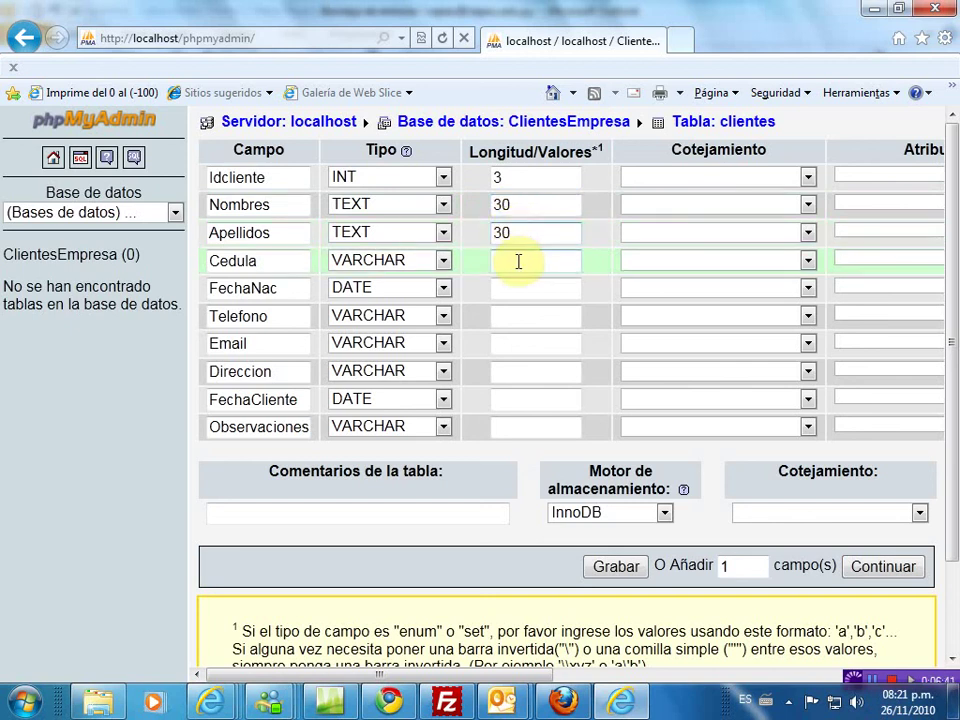
click(521, 262)
text(10)
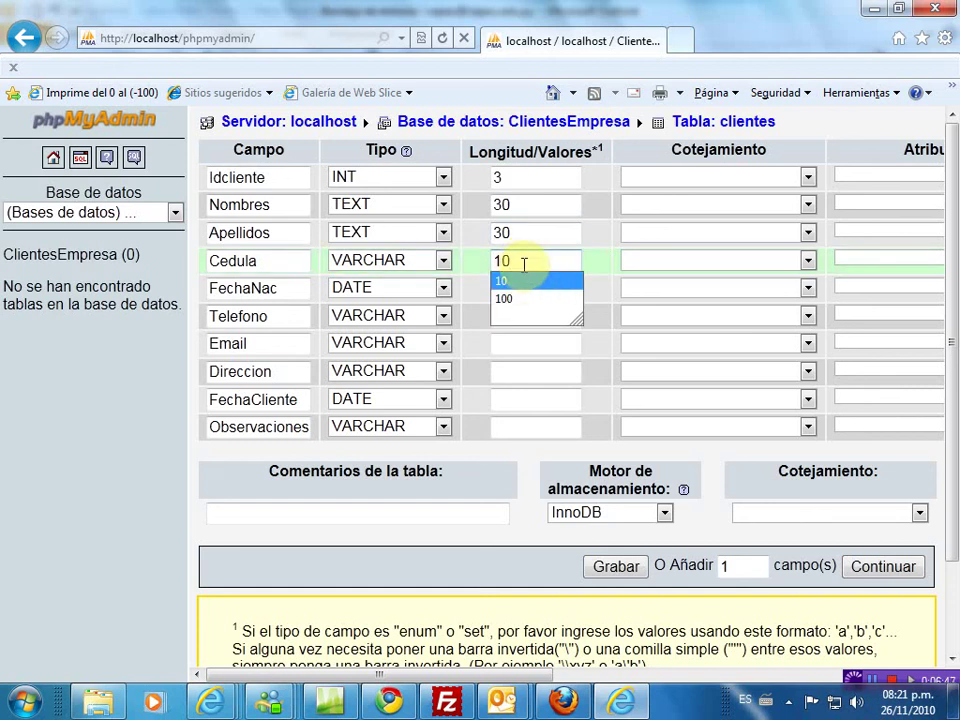
key(Escape)
key(Tab)
click(516, 288)
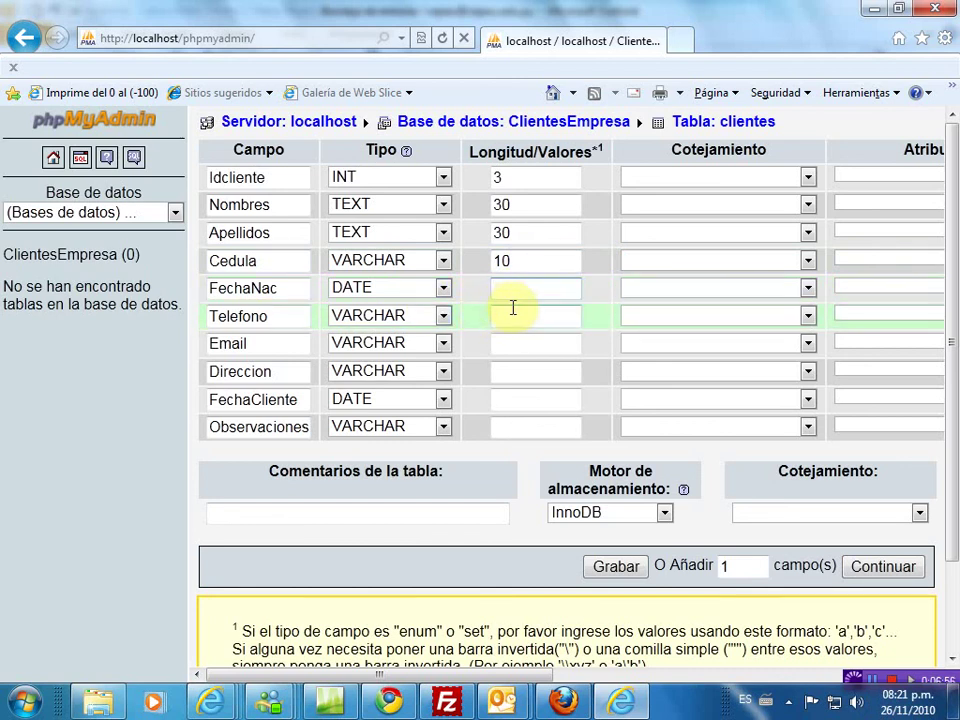
- Set lengths Telefono 12, Email 50, Direccion 80 and Observaciones 100
click(522, 317)
text(12)
click(516, 345)
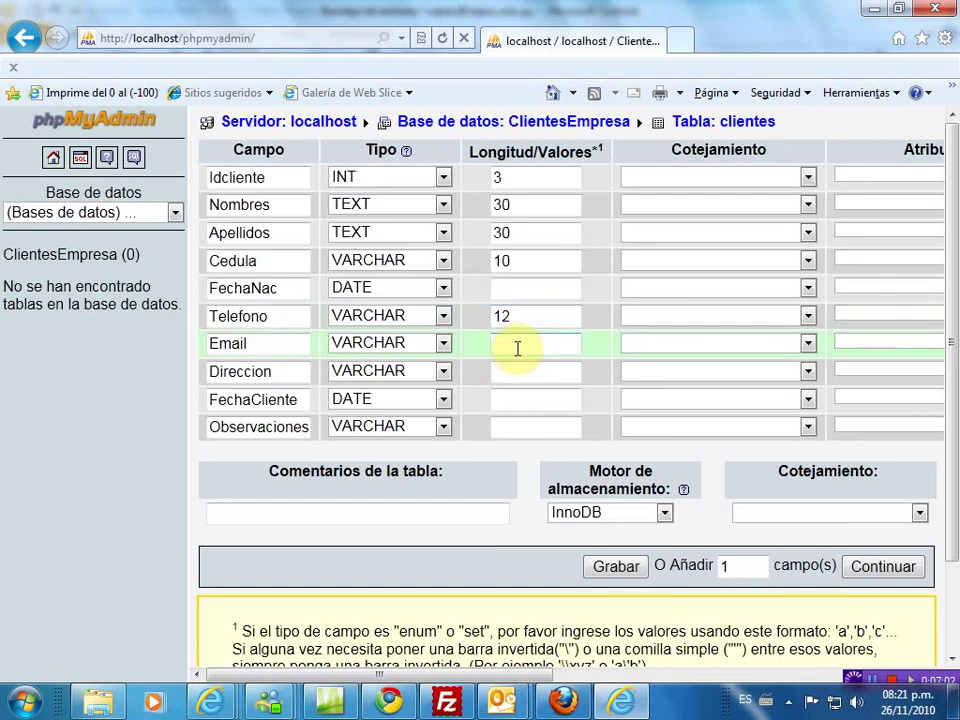
text(50)
click(518, 368)
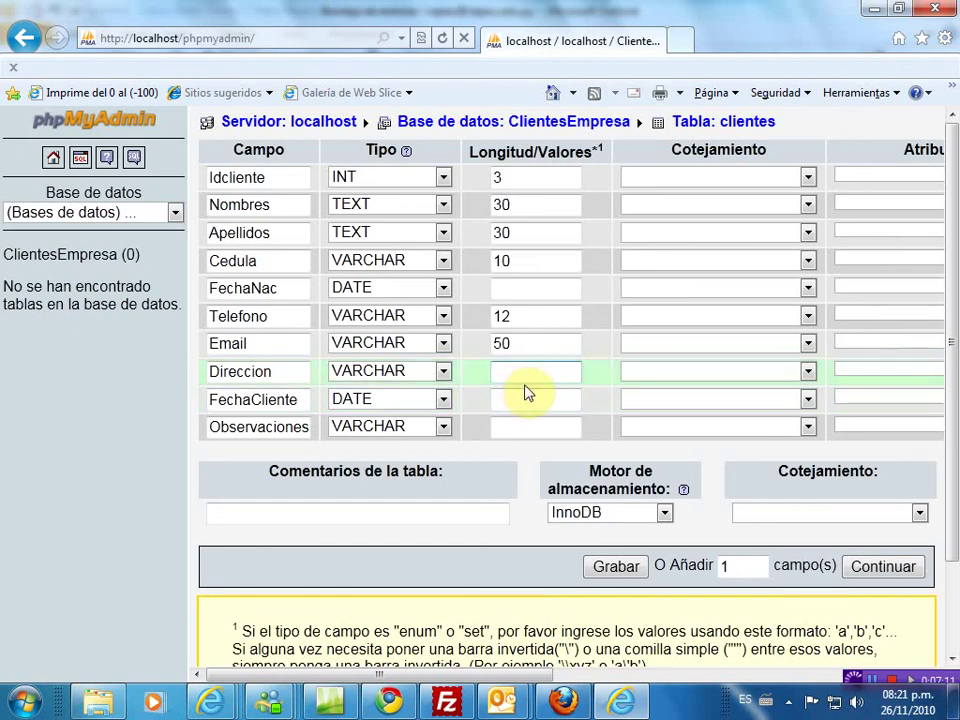
click(521, 399)
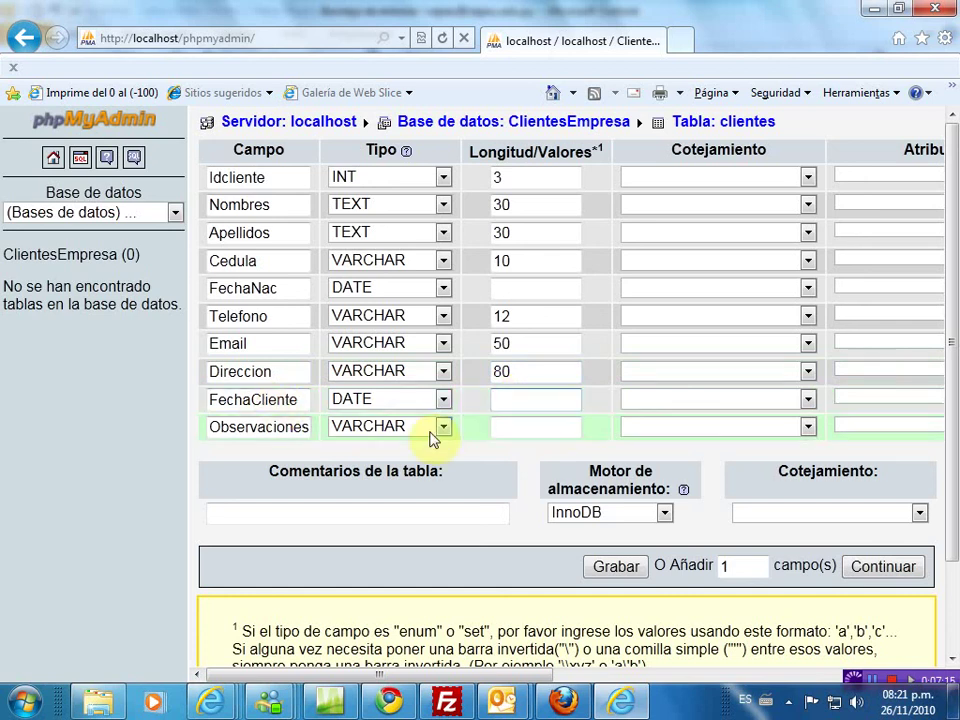
click(519, 427)
text(100)
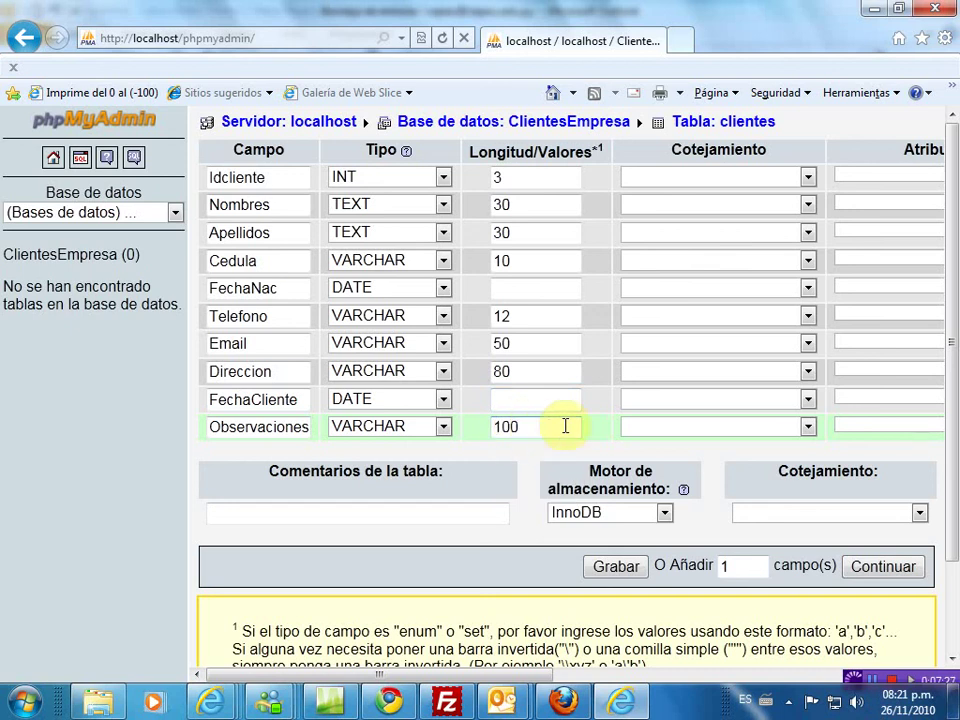
- In the Nulo column, set Observaciones to null and leave the other fields not null
drag(428, 676, 560, 690)
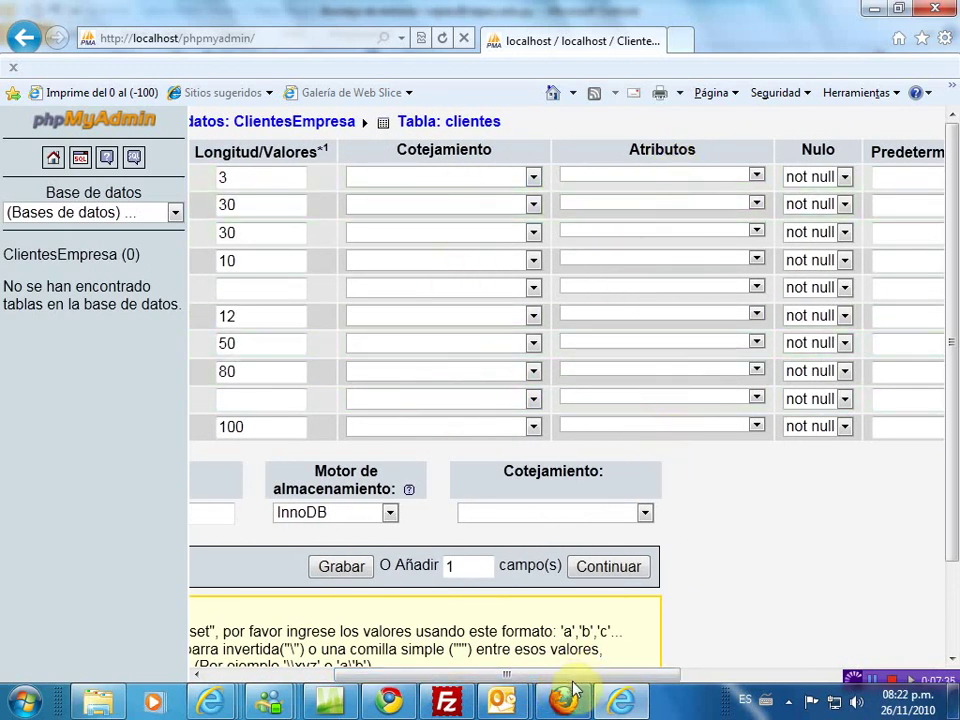
drag(573, 680, 586, 680)
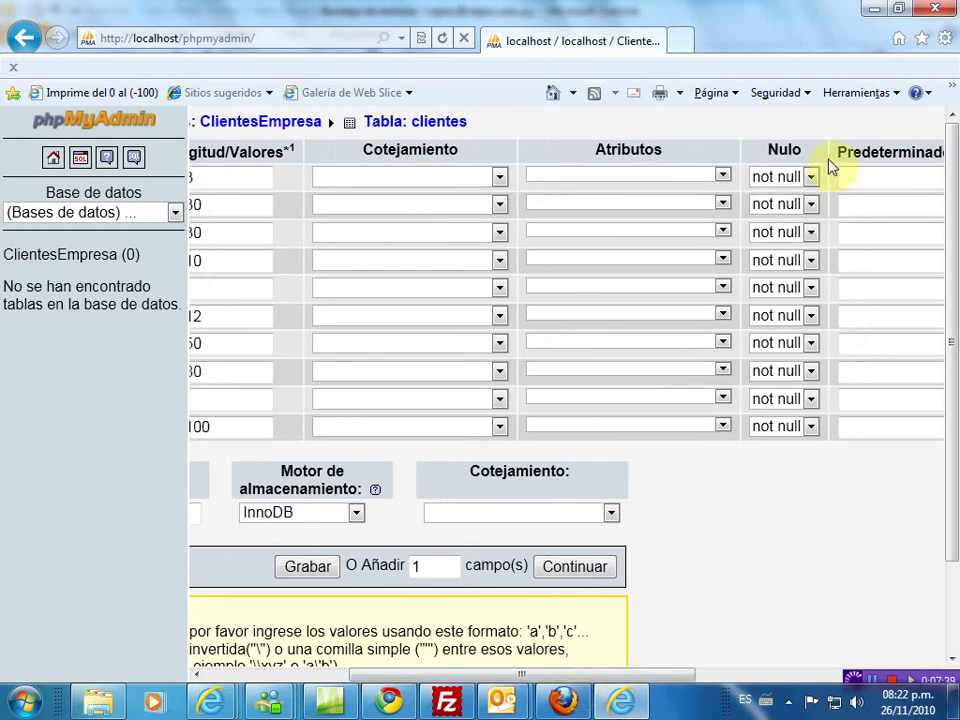
click(812, 429)
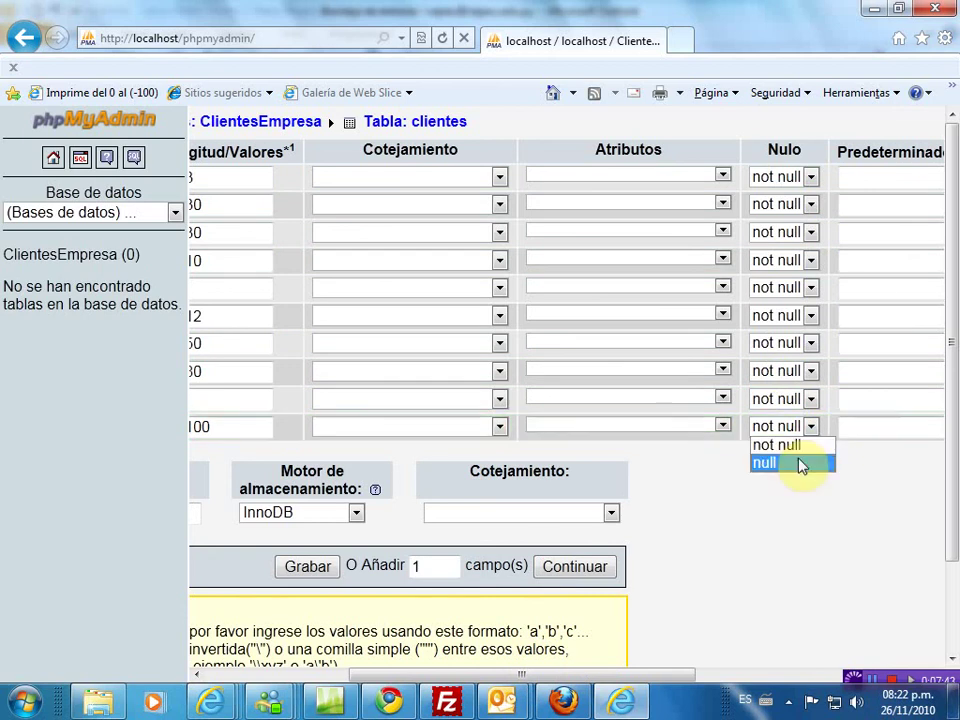
click(799, 462)
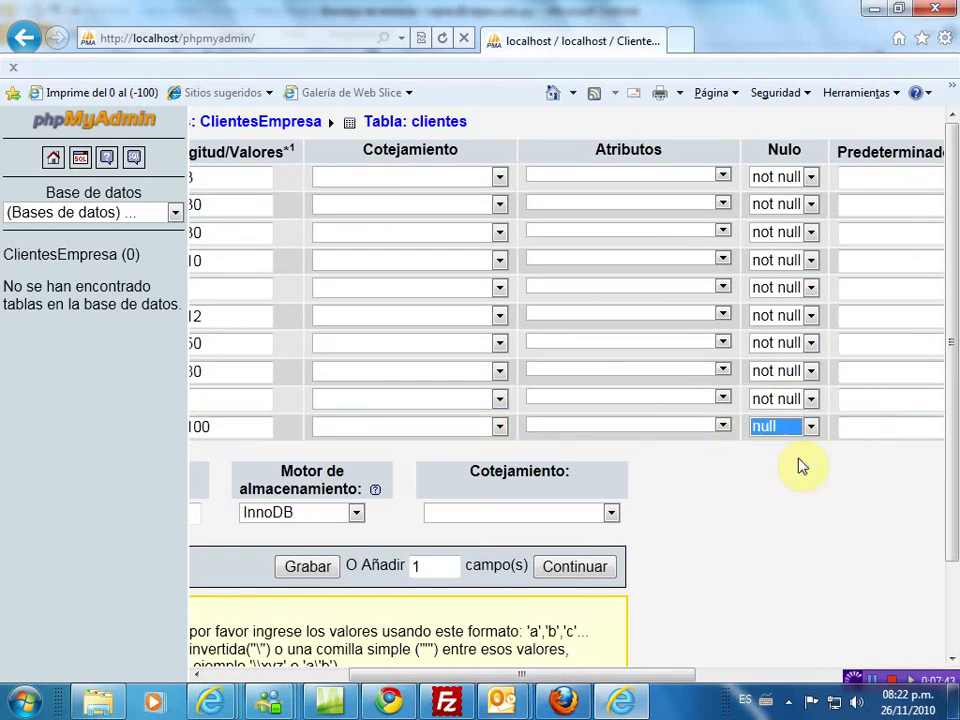
click(811, 399)
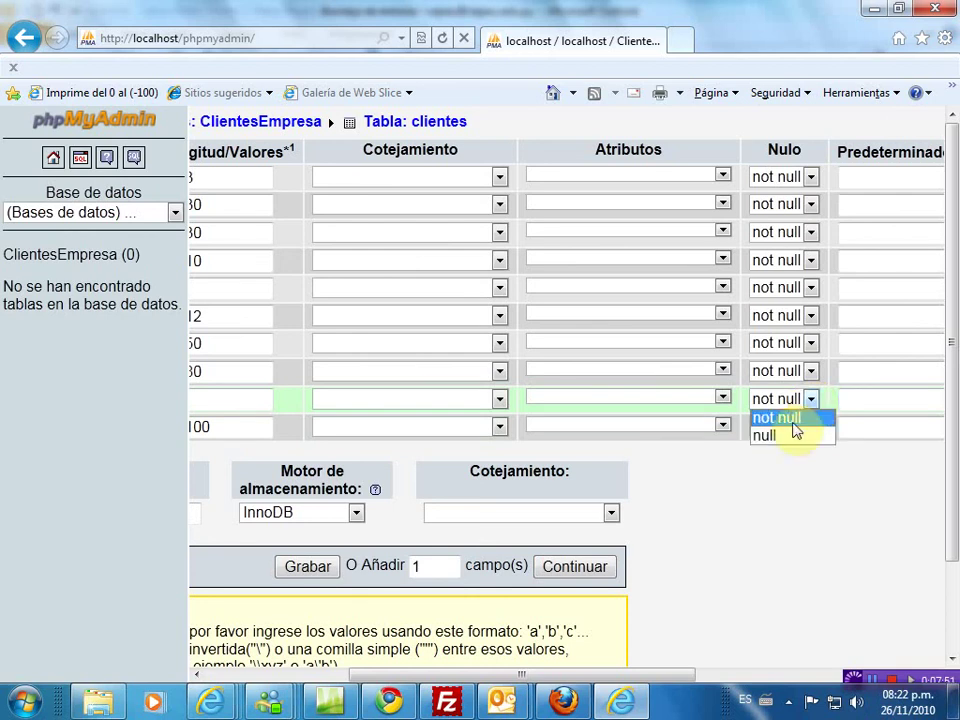
drag(638, 682, 737, 697)
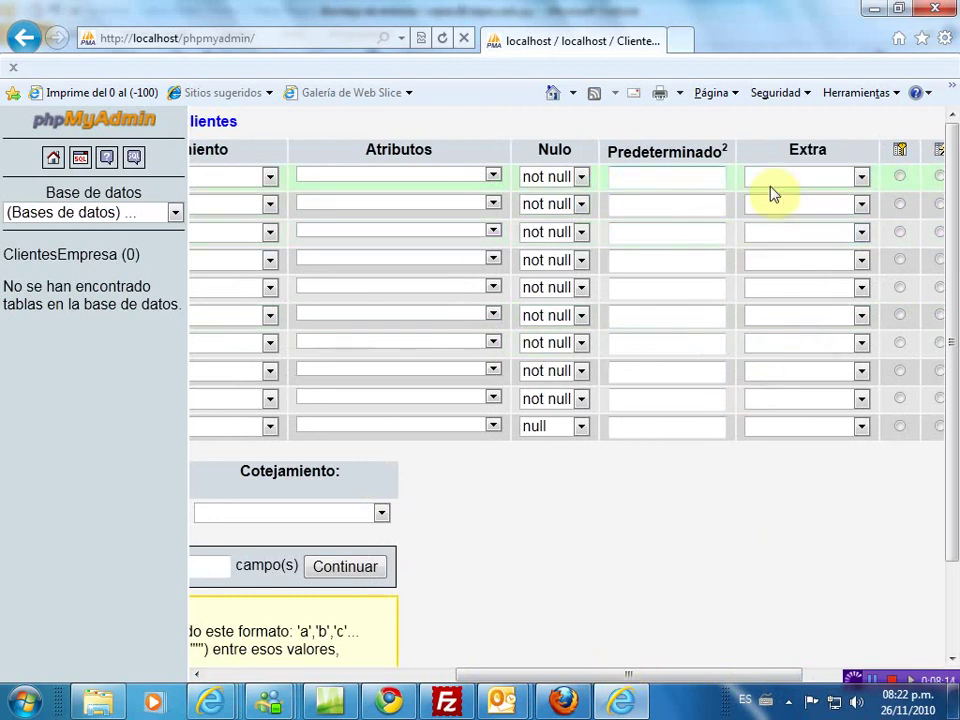
- Give Idcliente auto_increment in Extra and select it as the Primaria key
drag(600, 687, 642, 686)
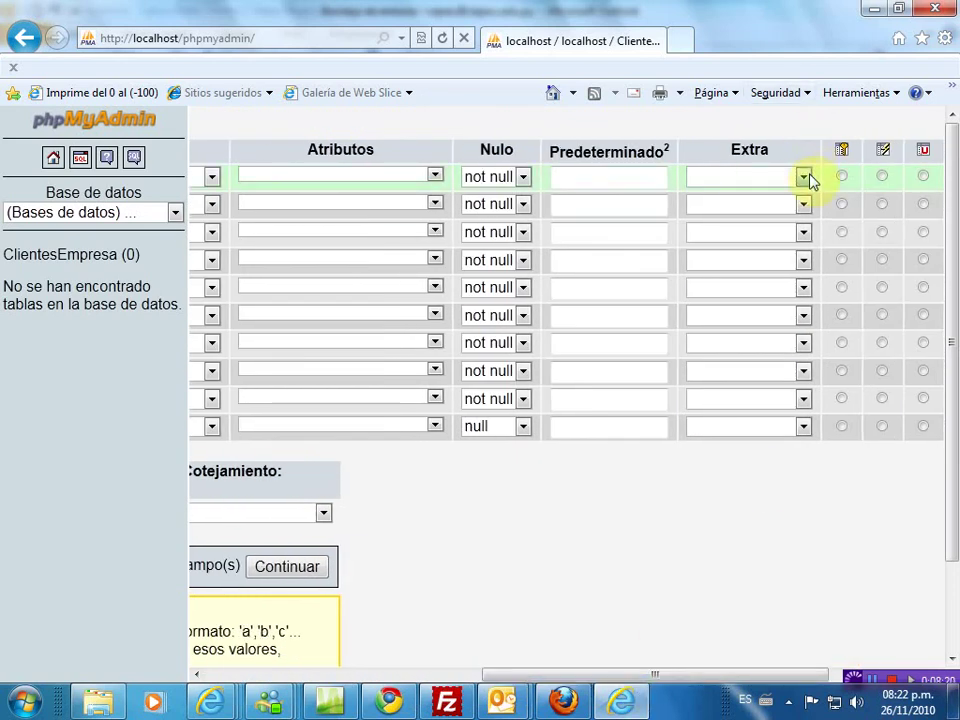
click(805, 177)
click(790, 215)
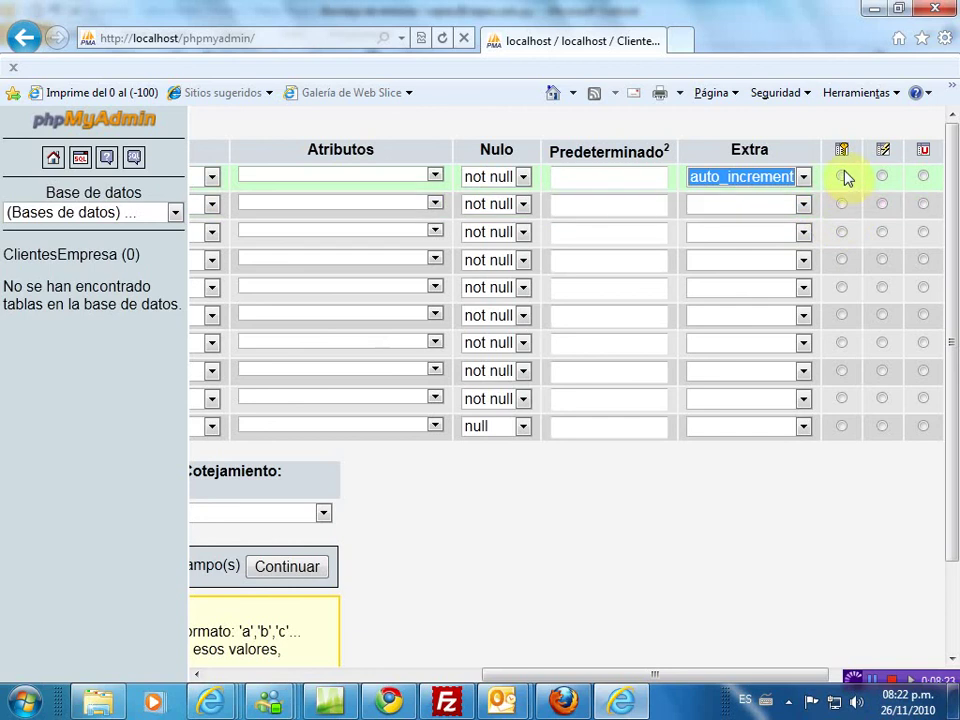
click(842, 177)
click(842, 177)
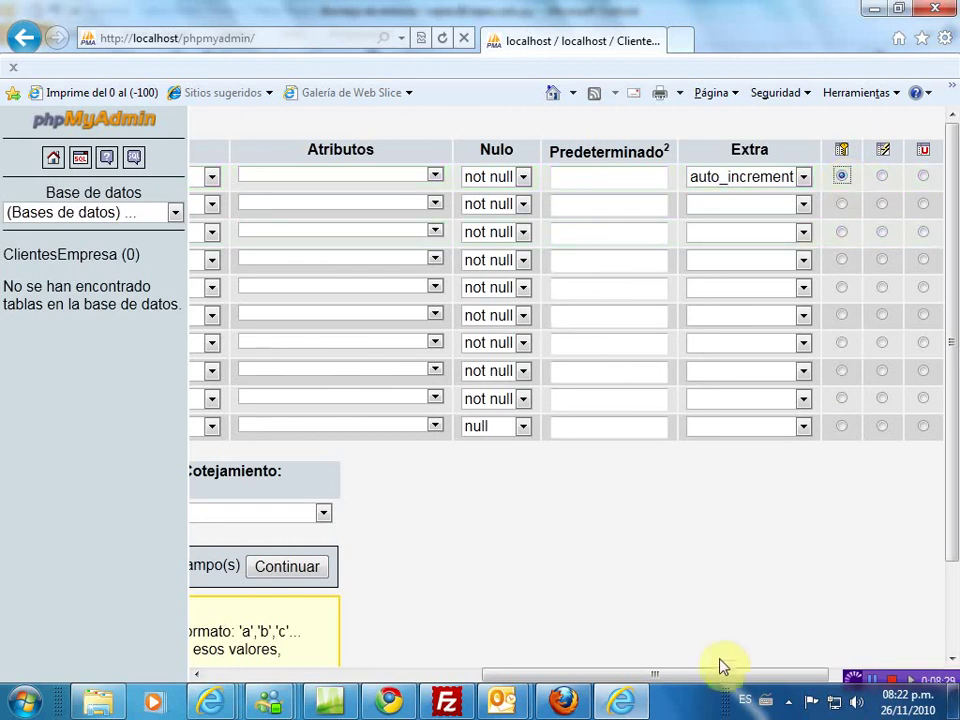
drag(714, 680, 405, 688)
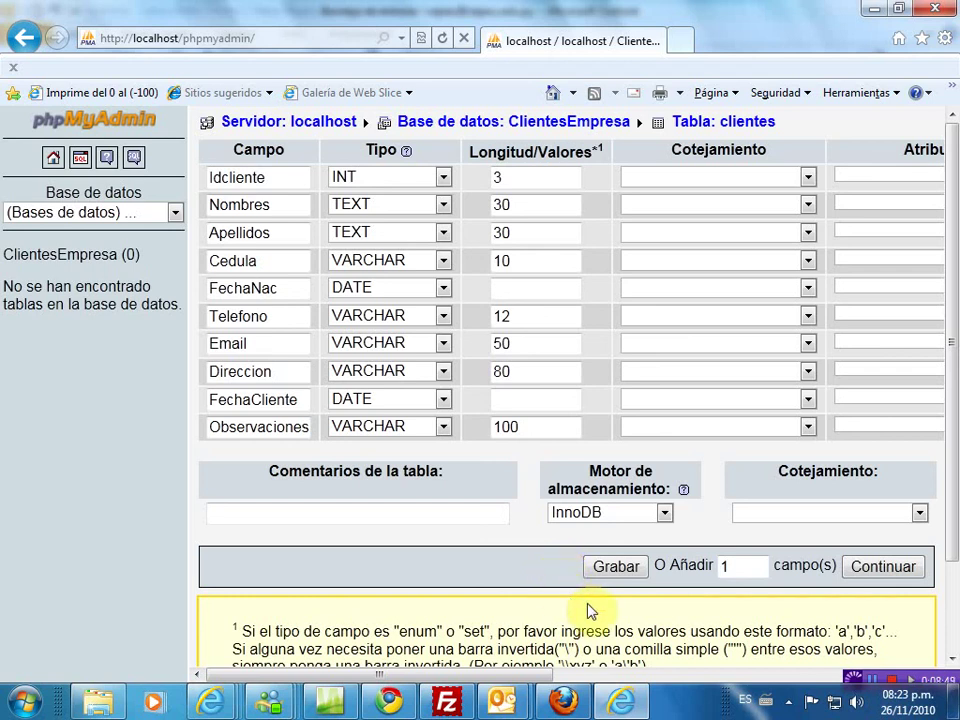
- Save the form with Grabar so the ten-field clientes table is created
click(628, 572)
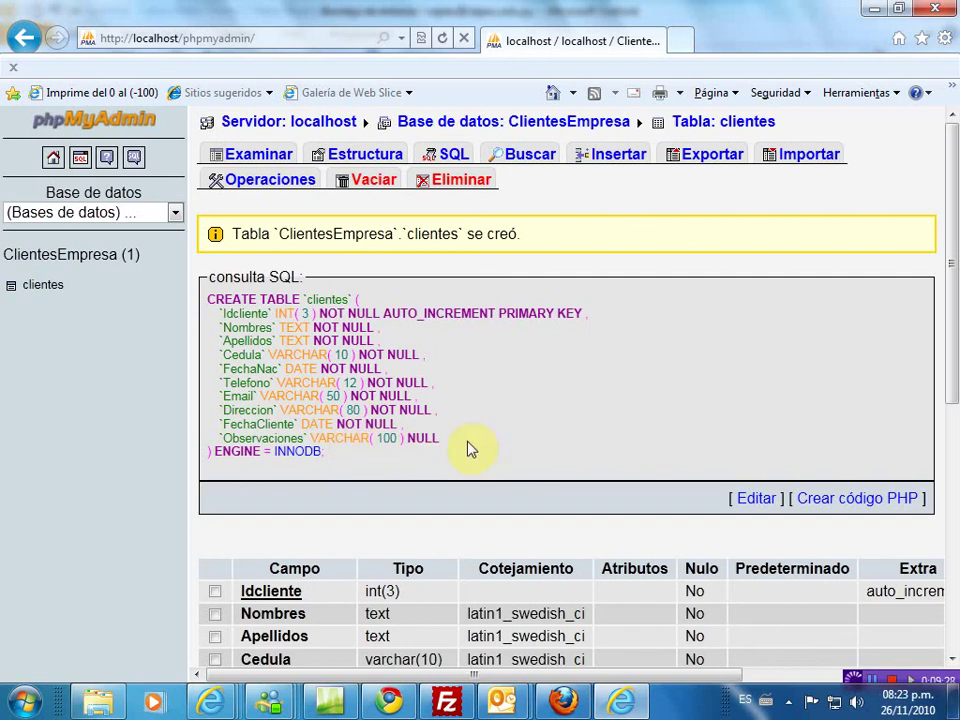
scroll(478, 440, down, 1)
scroll(478, 440, up, 1)
- Select the clientes table and open its Insertar form for a new record
click(45, 292)
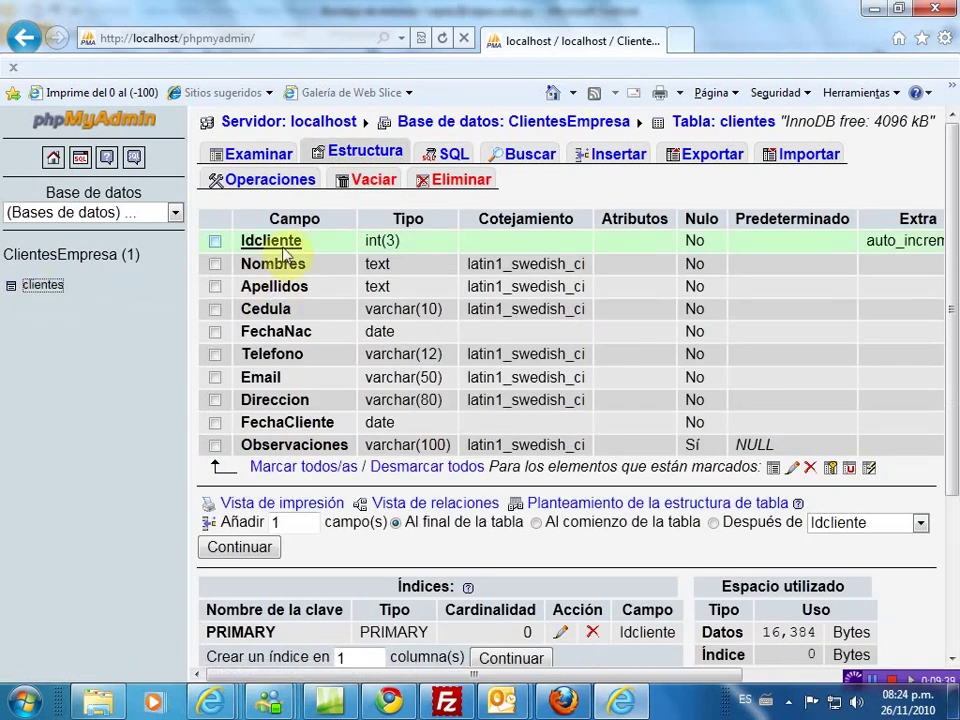
click(262, 443)
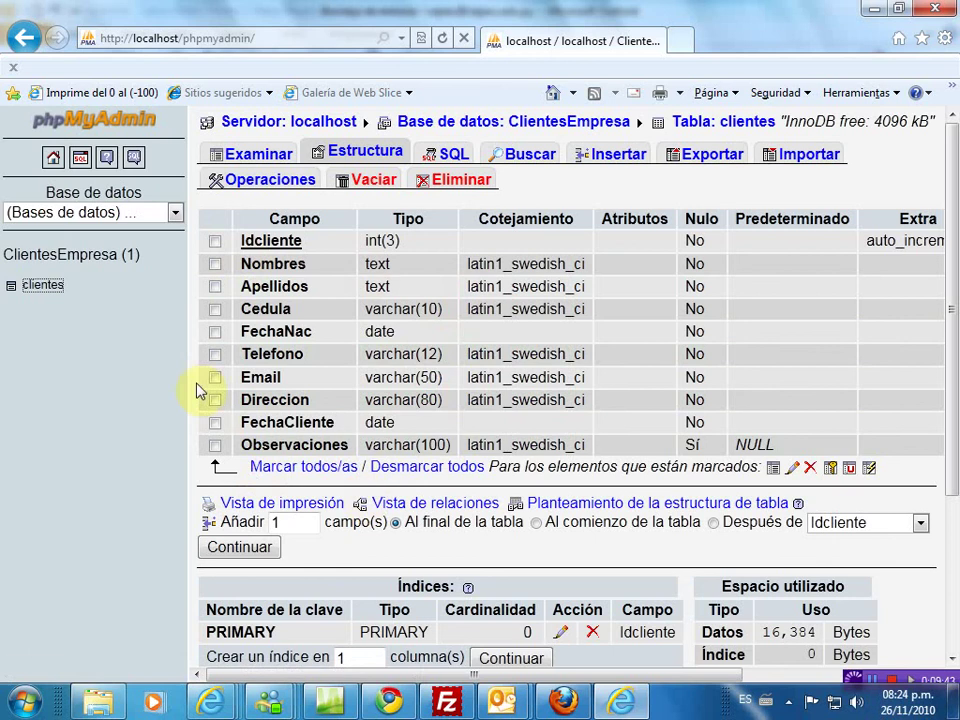
click(628, 161)
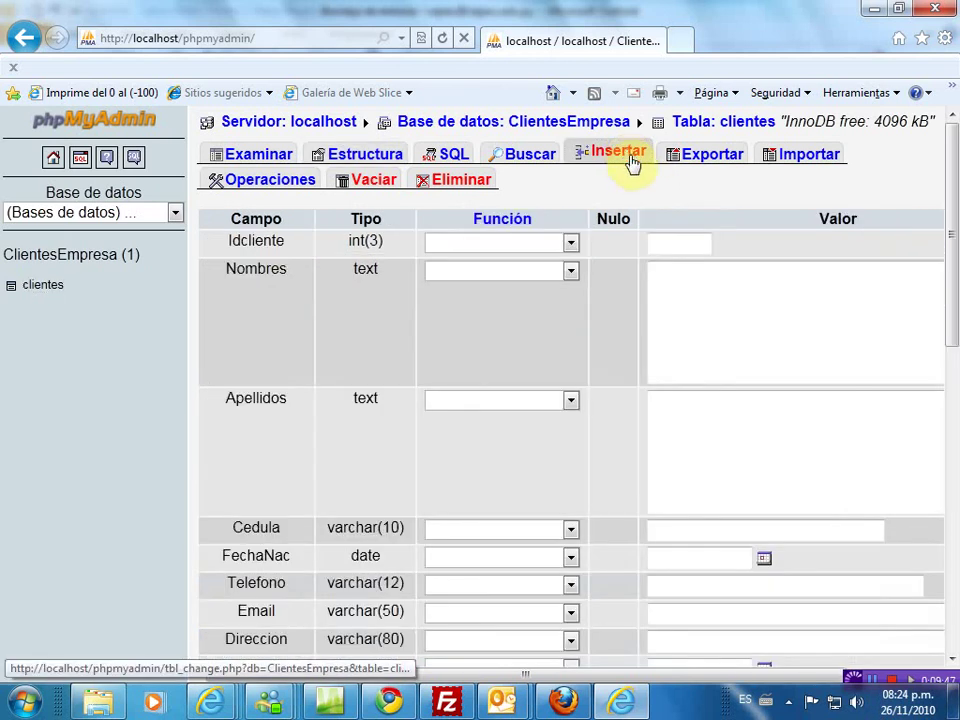
- Enter Idcliente 1, then the client's first name and surnames
scroll(700, 320, down, 1)
scroll(700, 320, down, 10)
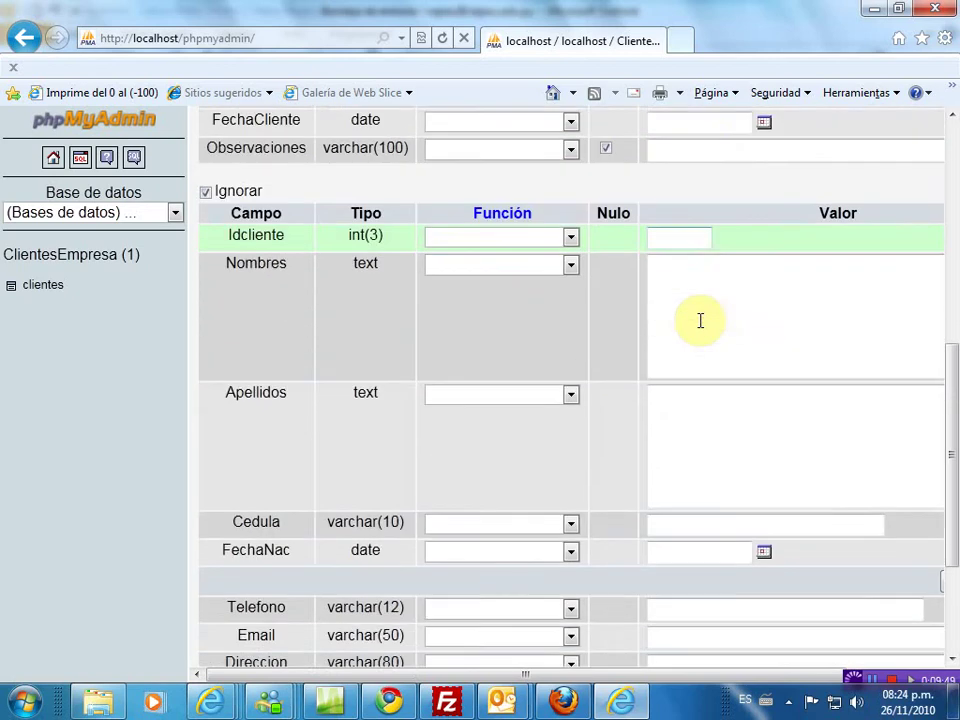
scroll(700, 320, up, 9)
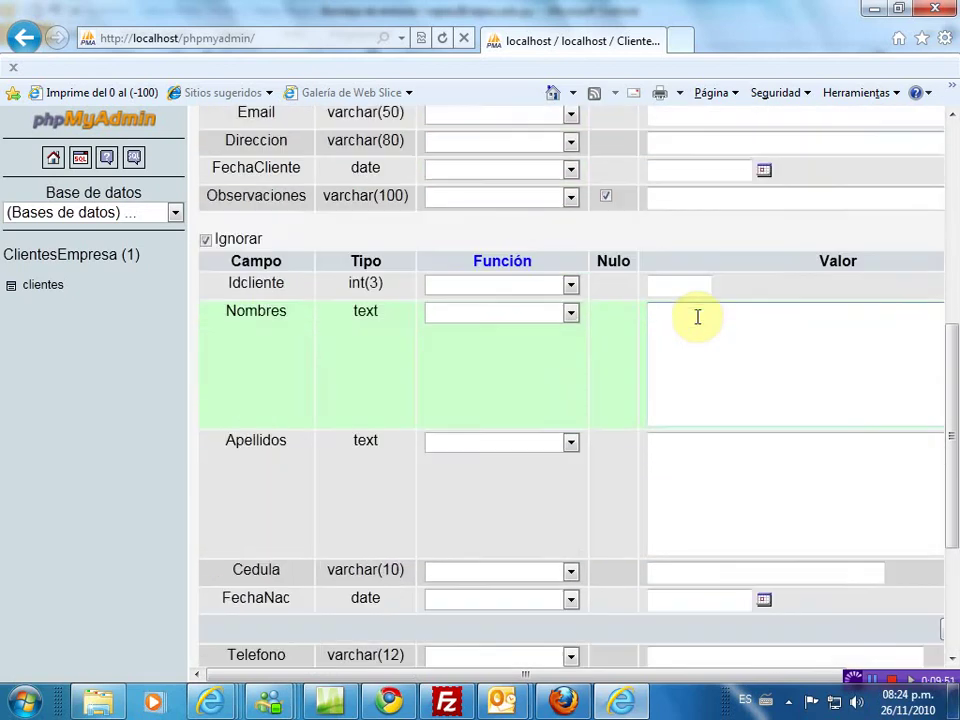
scroll(698, 317, up, 3)
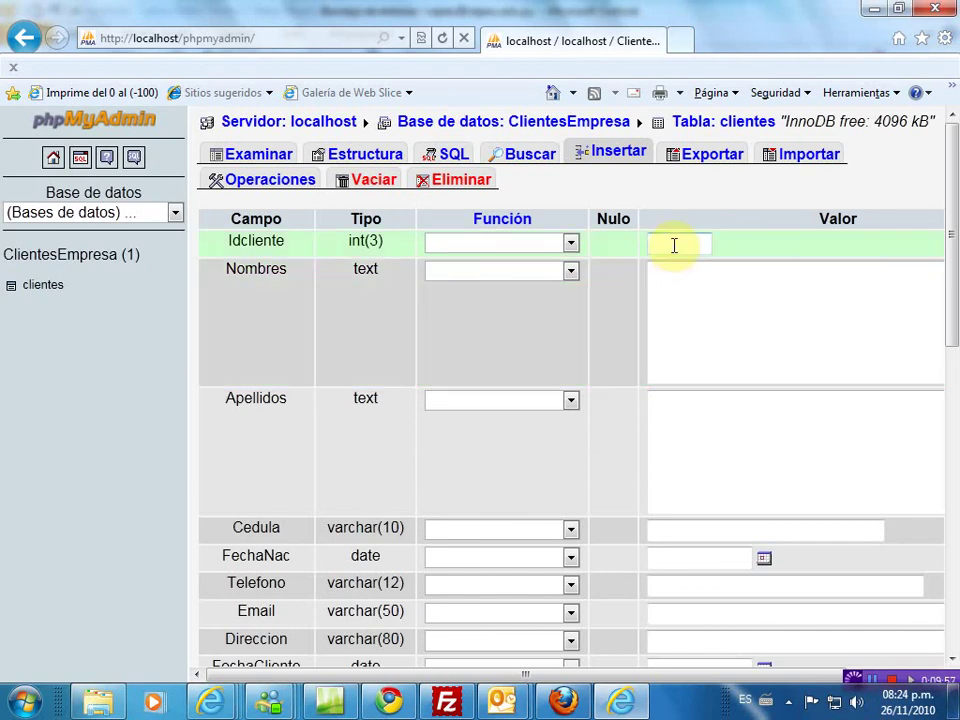
click(673, 244)
text(1)
click(677, 293)
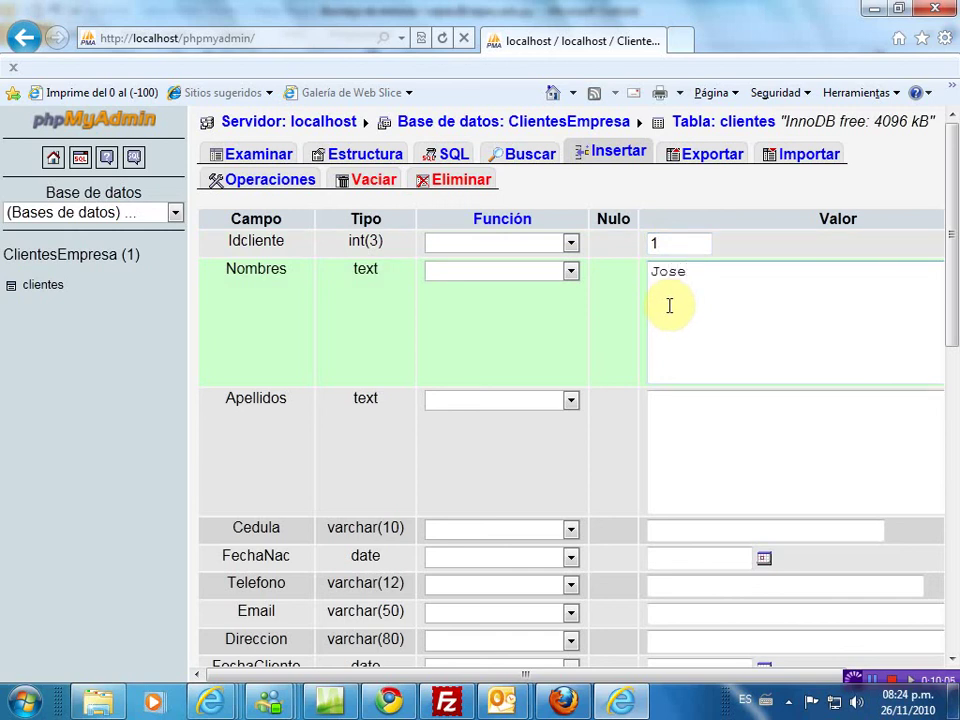
click(695, 392)
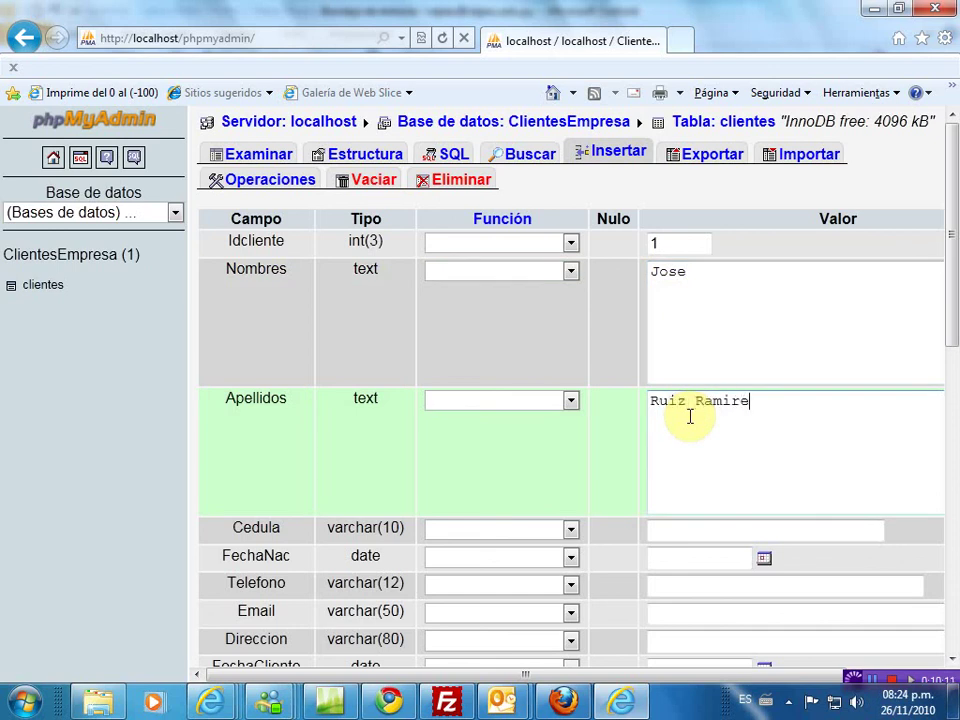
scroll(809, 492, down, 2)
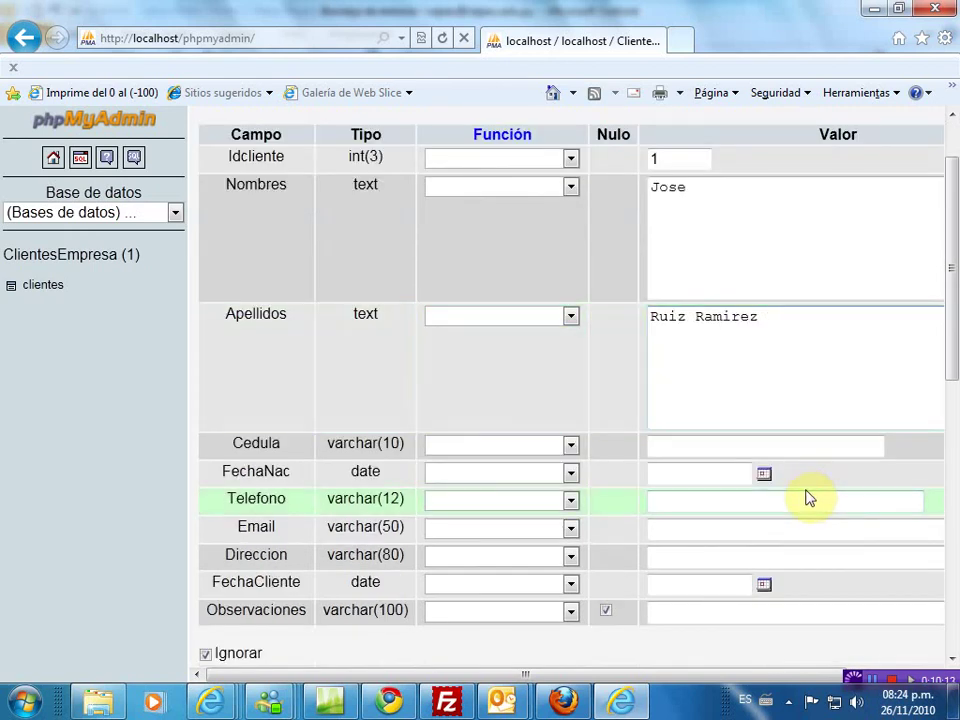
click(717, 445)
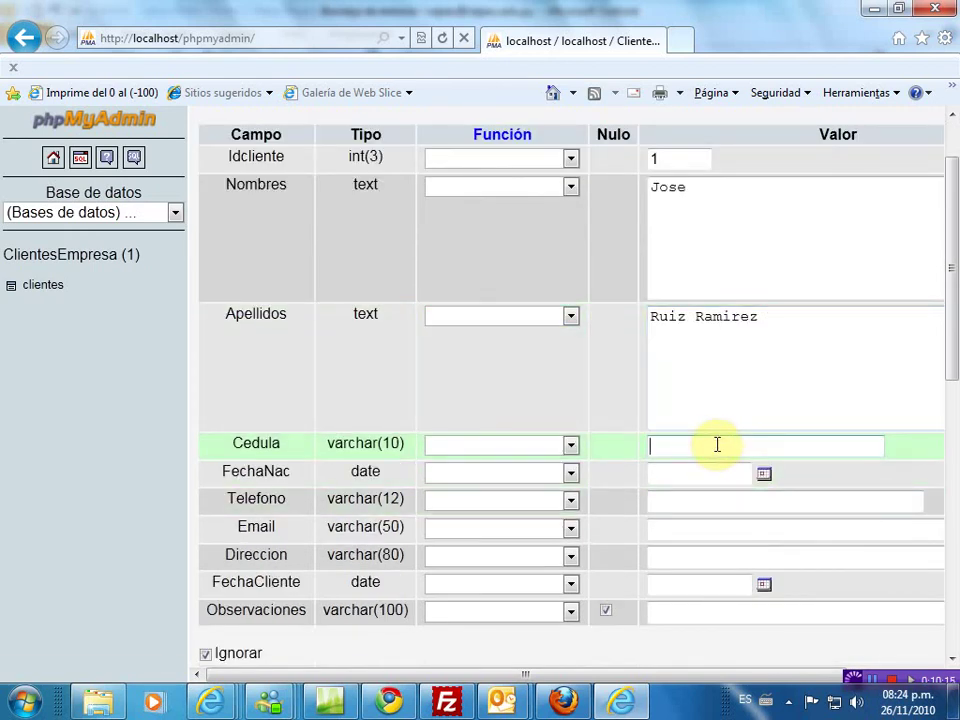
click(692, 478)
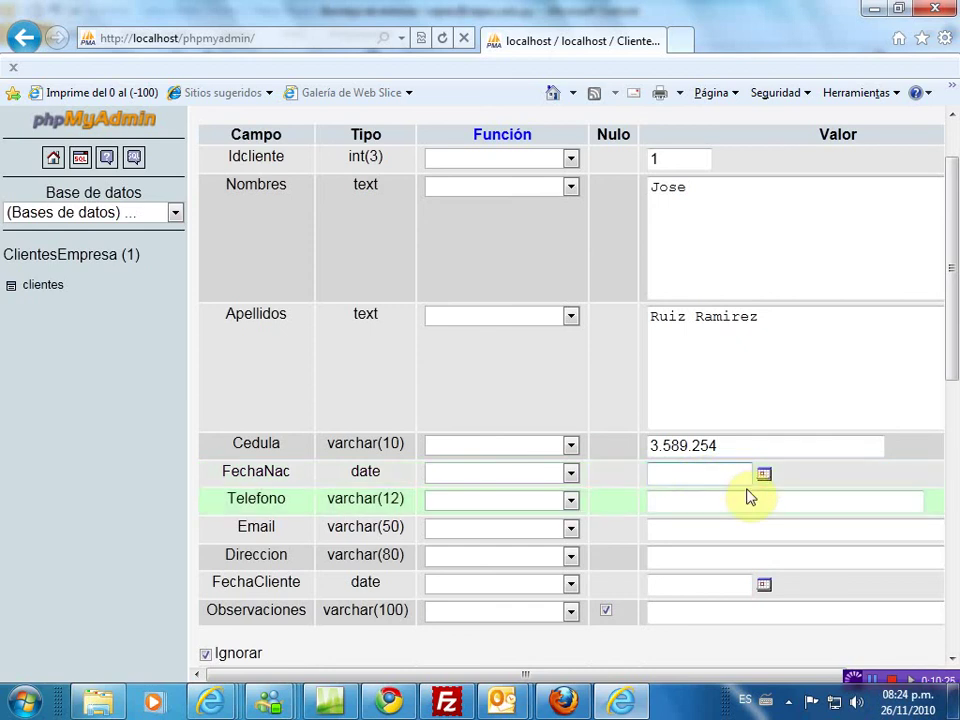
text(25/04/63)
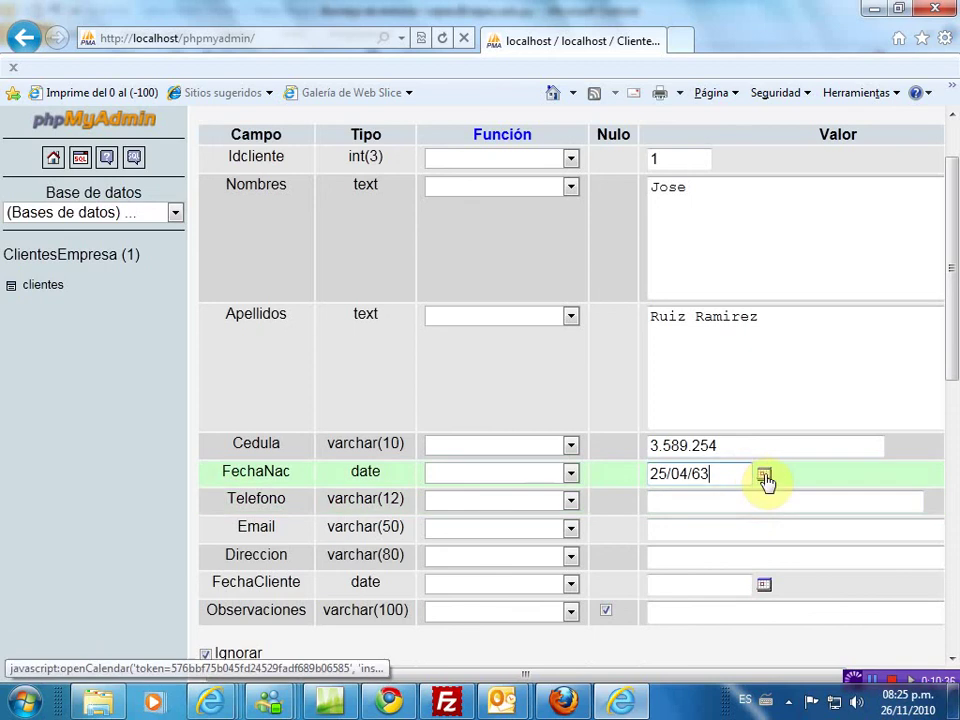
click(764, 476)
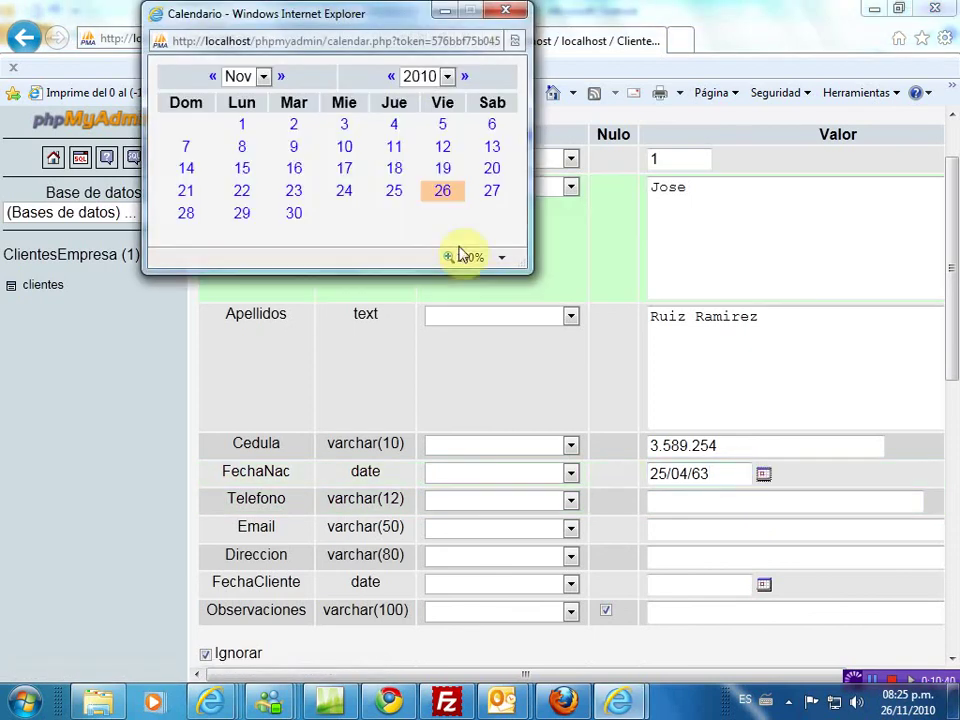
- Move the FechaNac calendar back to 1963 and pick day 25, giving 1963-11-25
click(447, 77)
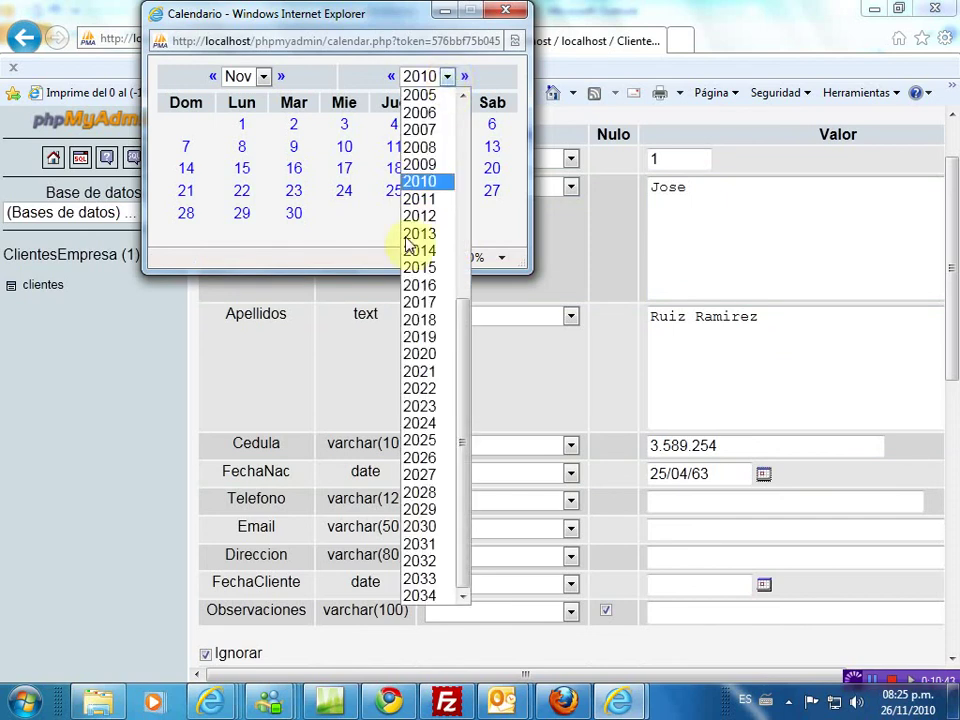
drag(466, 446, 473, 233)
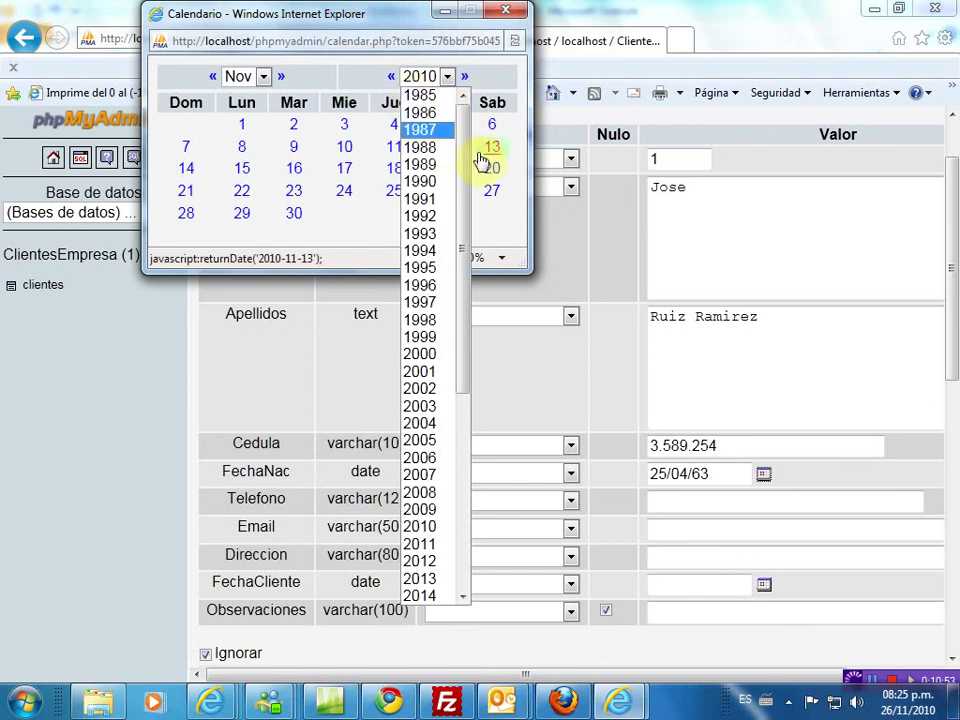
drag(470, 150, 386, 75)
click(391, 77)
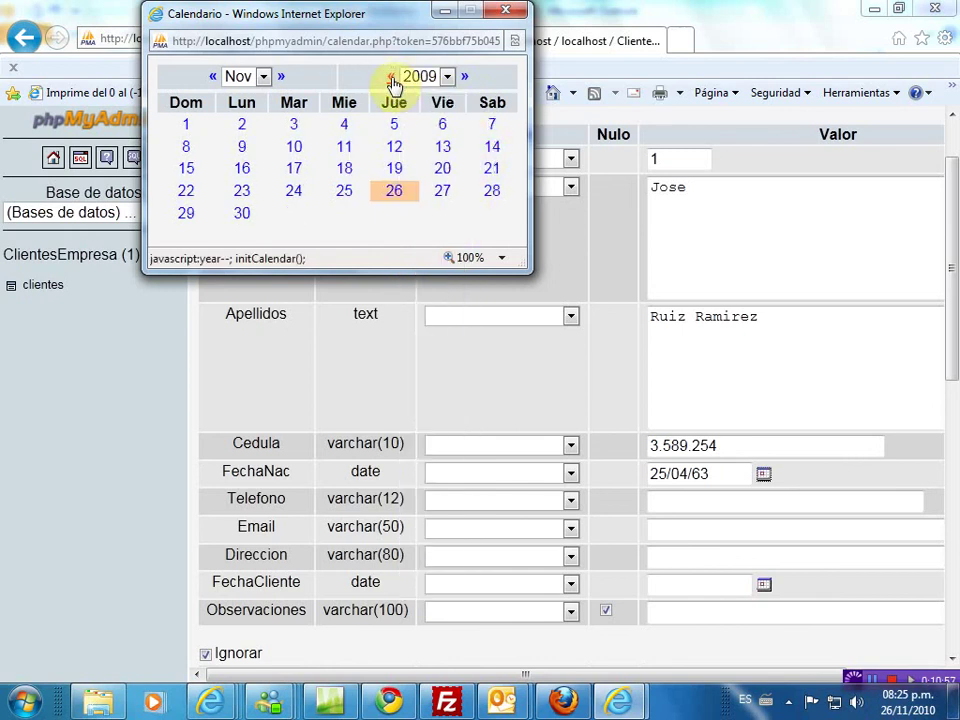
click(391, 77)
click(391, 77)
click(391, 77)
click(391, 77)
click(391, 77)
click(391, 77)
click(391, 77)
click(391, 77)
click(391, 77)
click(391, 77)
click(391, 77)
click(391, 77)
click(391, 77)
click(391, 77)
click(392, 78)
click(392, 78)
click(392, 78)
click(449, 77)
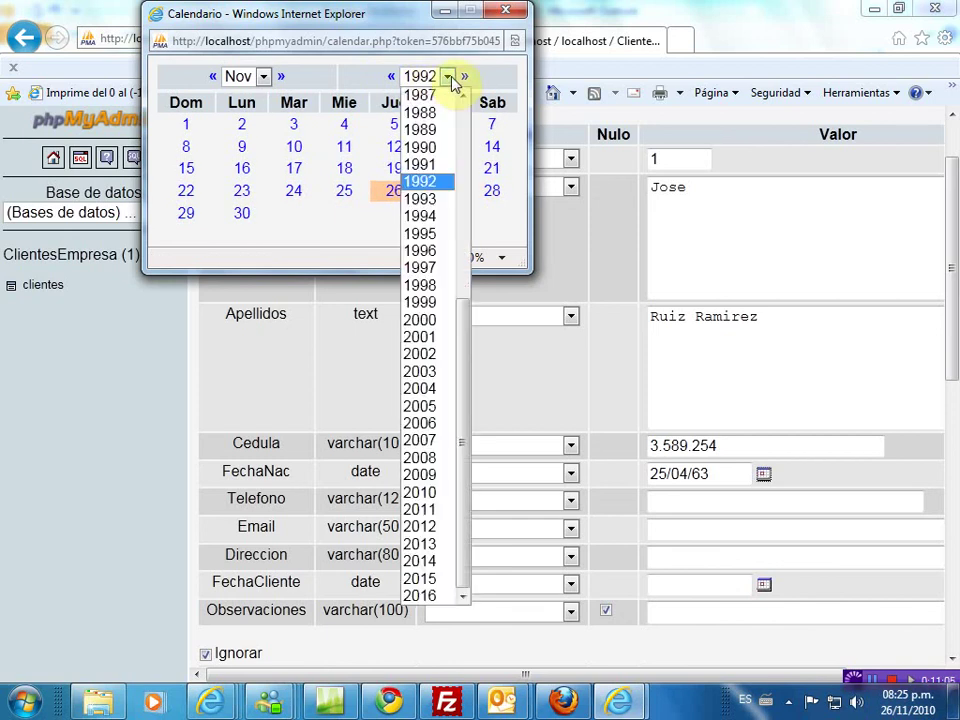
drag(466, 343, 473, 146)
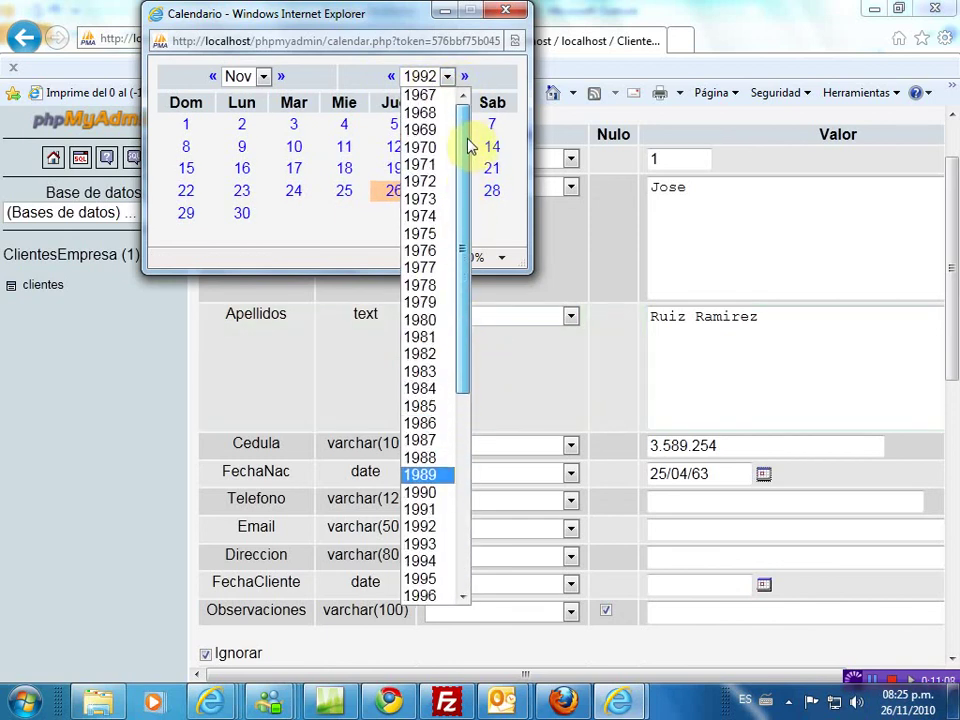
click(392, 79)
click(392, 79)
click(392, 79)
click(392, 79)
click(392, 79)
click(392, 79)
click(392, 79)
click(392, 79)
click(392, 79)
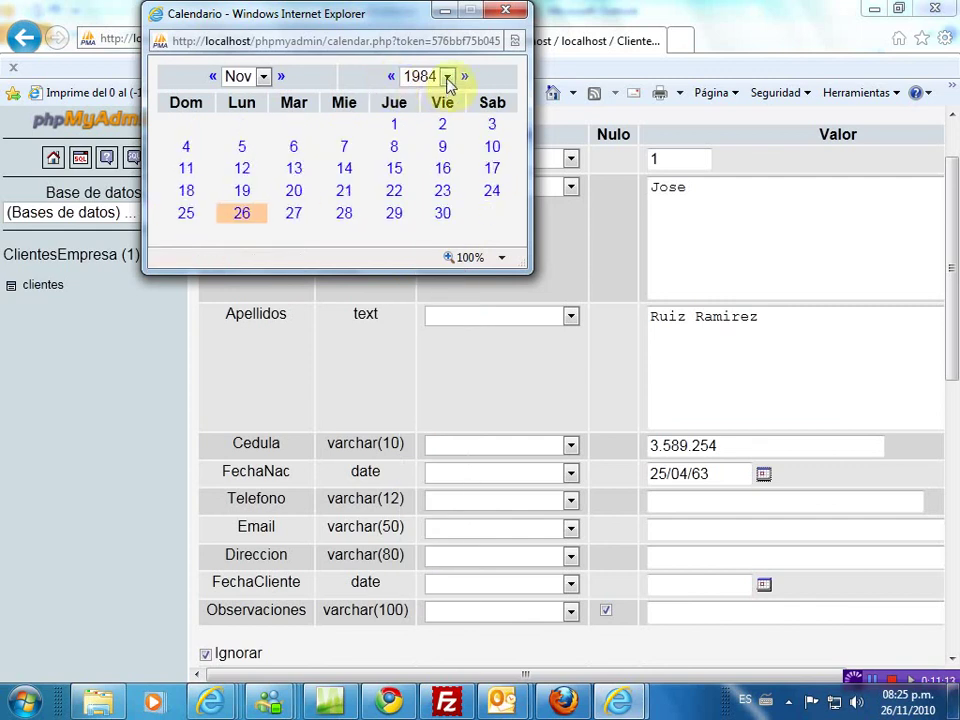
click(448, 78)
drag(461, 354, 456, 148)
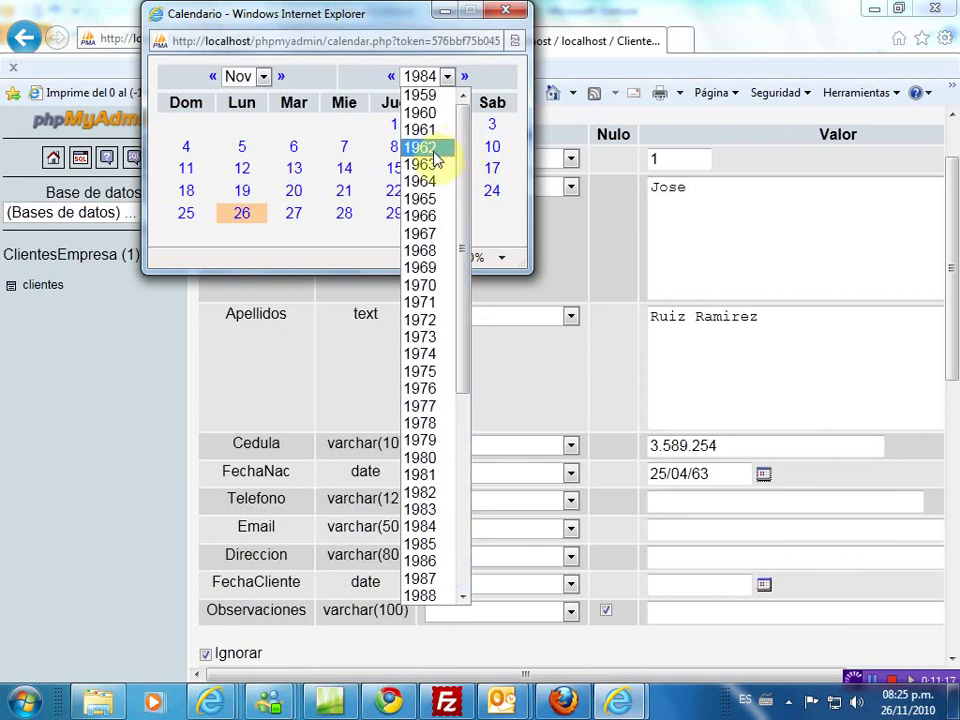
click(428, 165)
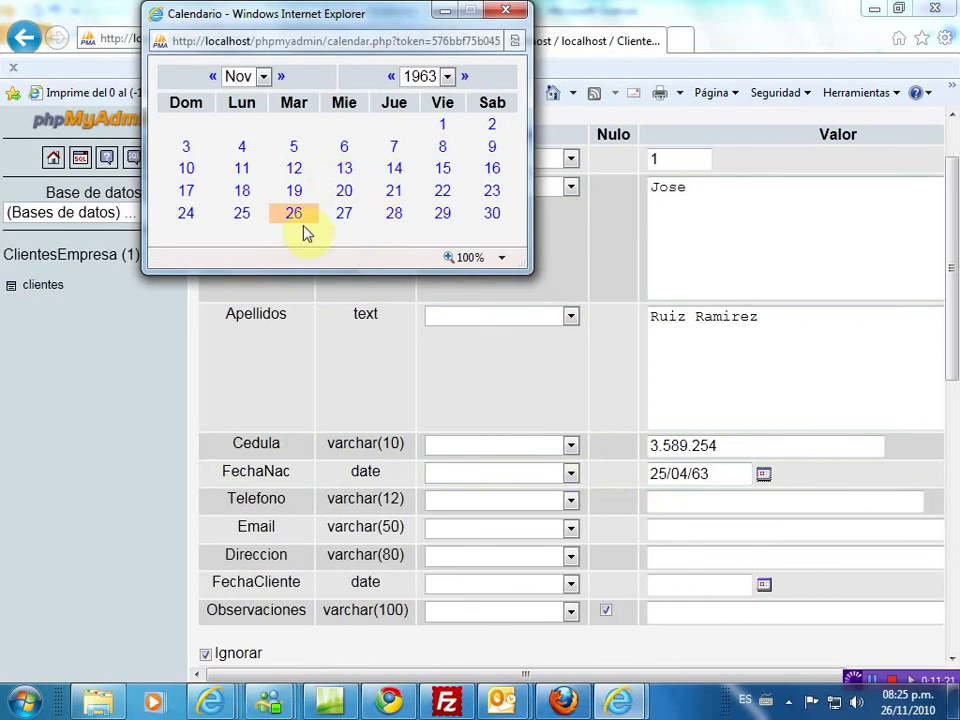
click(241, 214)
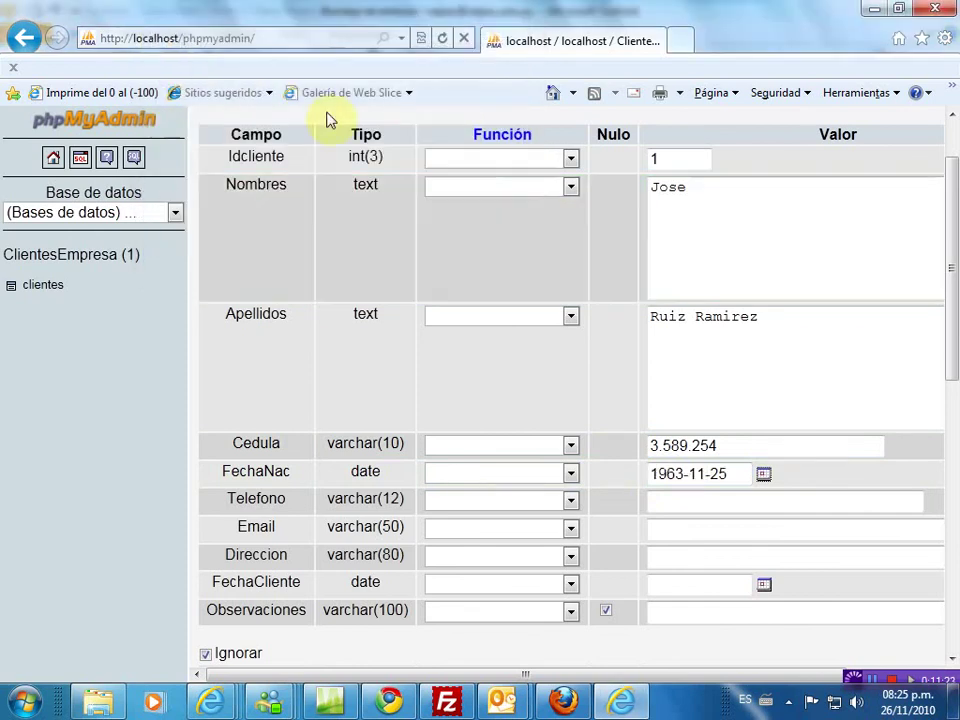
- Go back six months to April 1963 and pick the 25th, correcting FechaNac to 1963-04-25
click(763, 476)
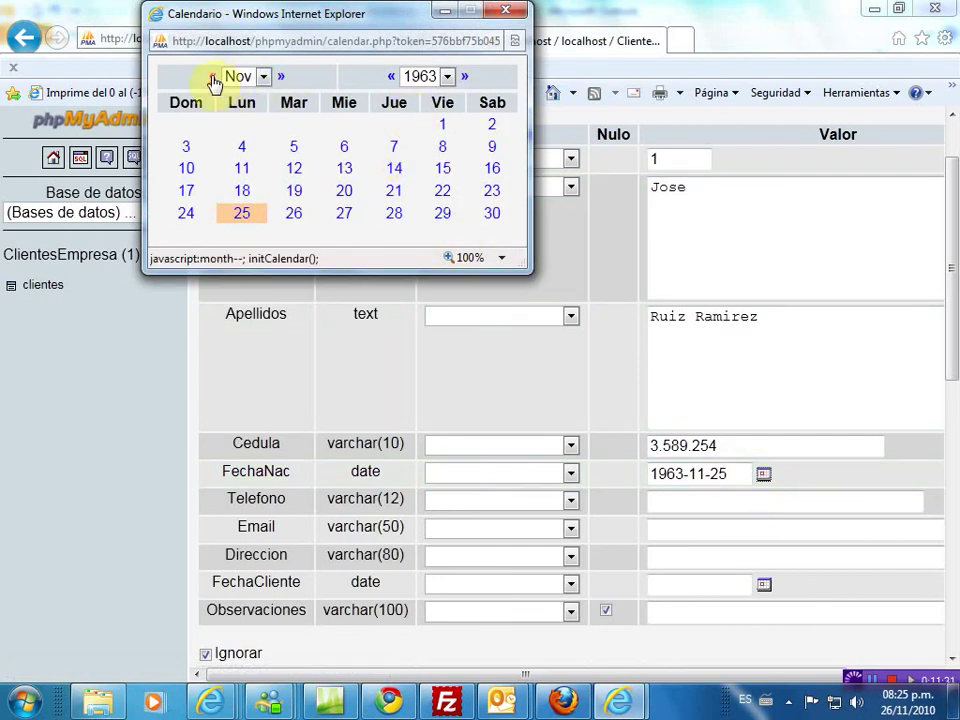
click(212, 78)
click(212, 78)
click(212, 78)
click(212, 78)
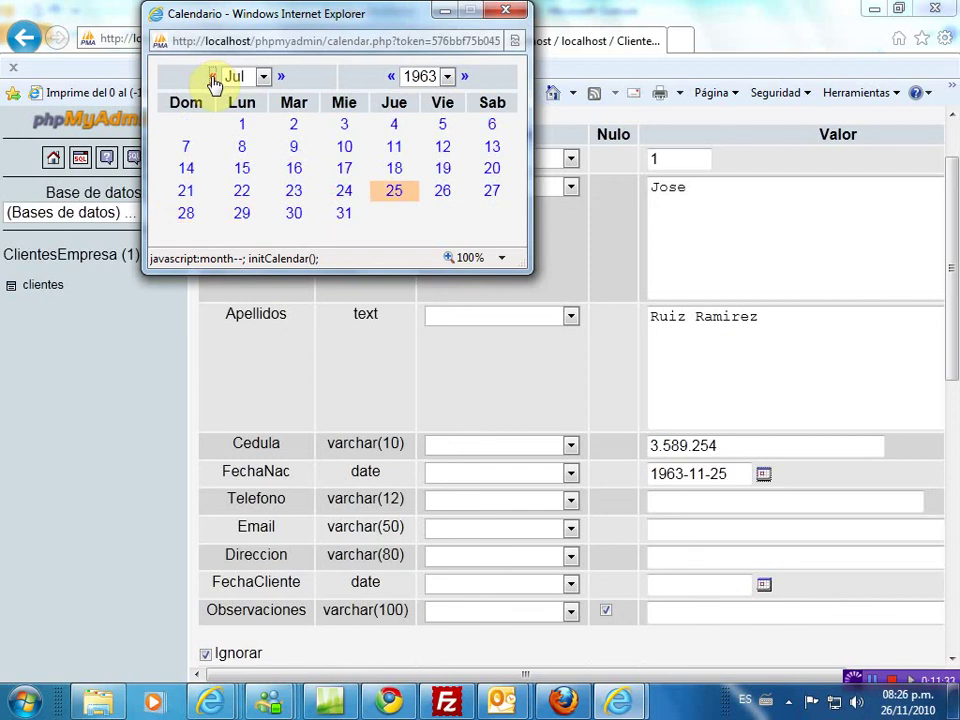
click(212, 78)
click(212, 78)
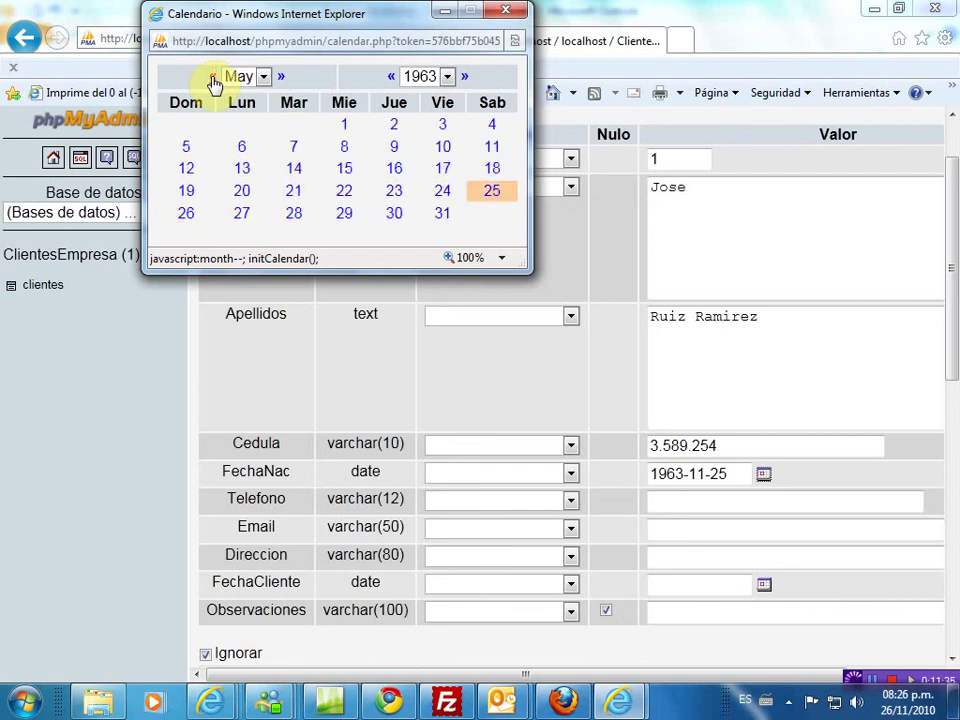
click(212, 78)
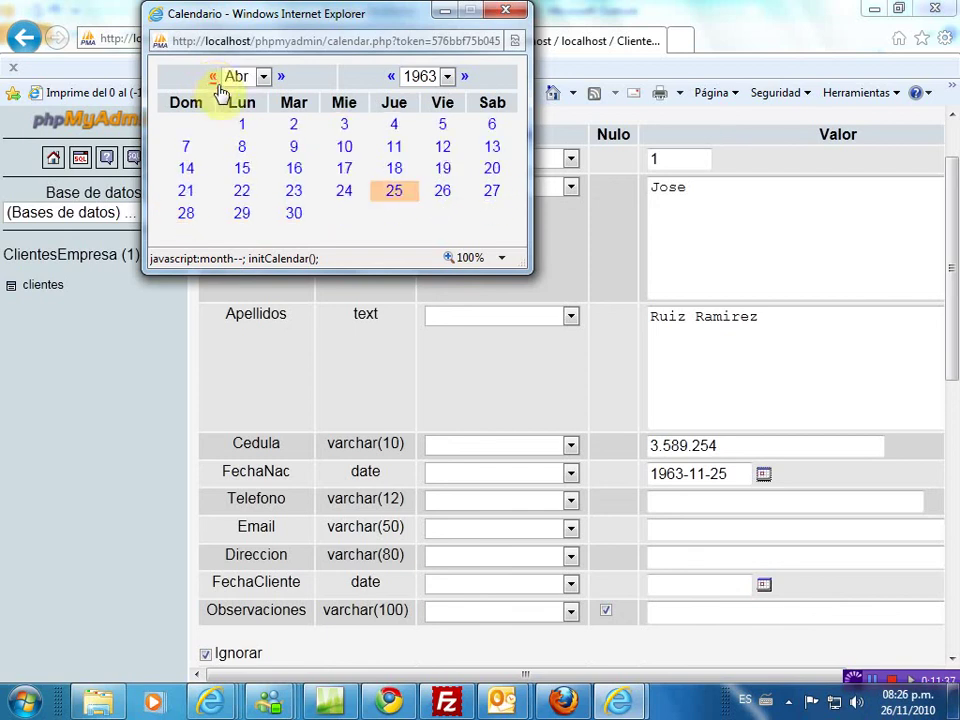
click(398, 192)
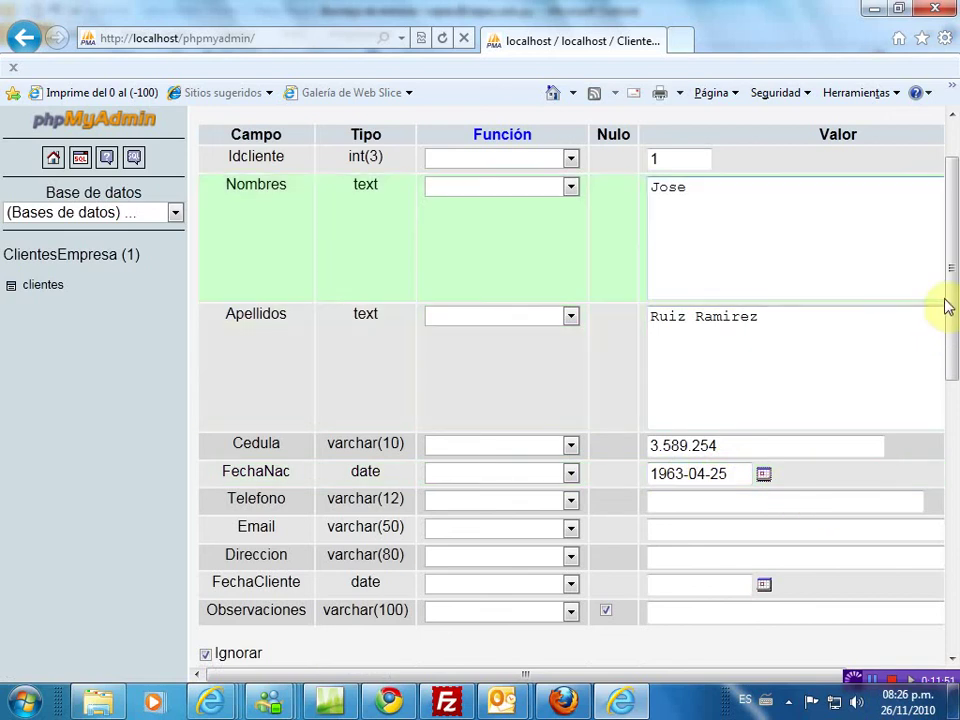
- Fill Telefono from the suggested phone number and enter the client's e-mail address
drag(949, 304, 939, 364)
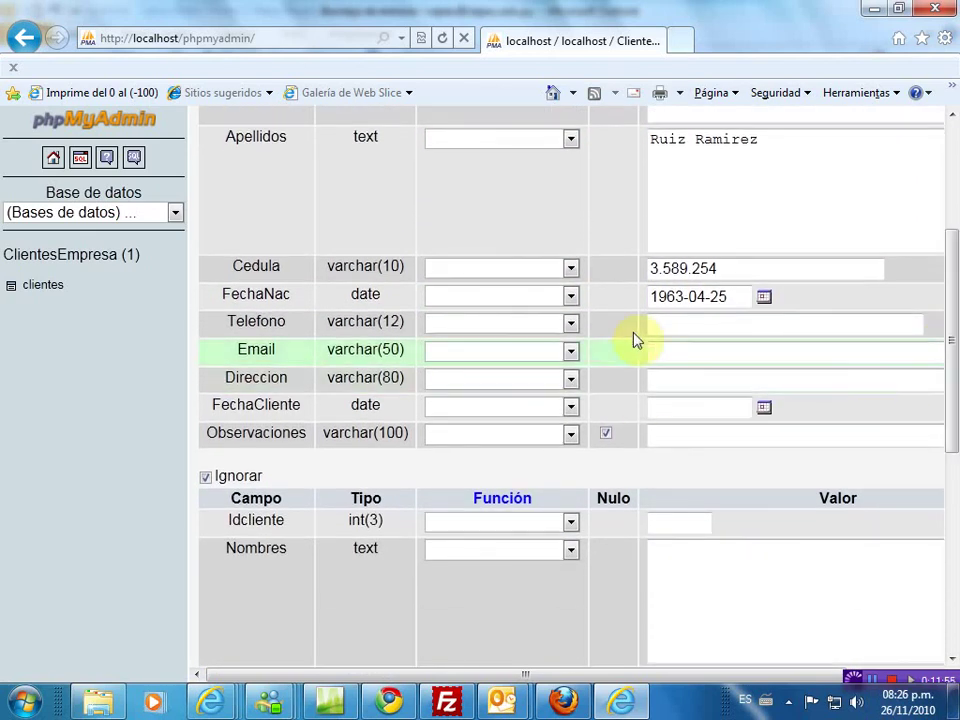
click(670, 323)
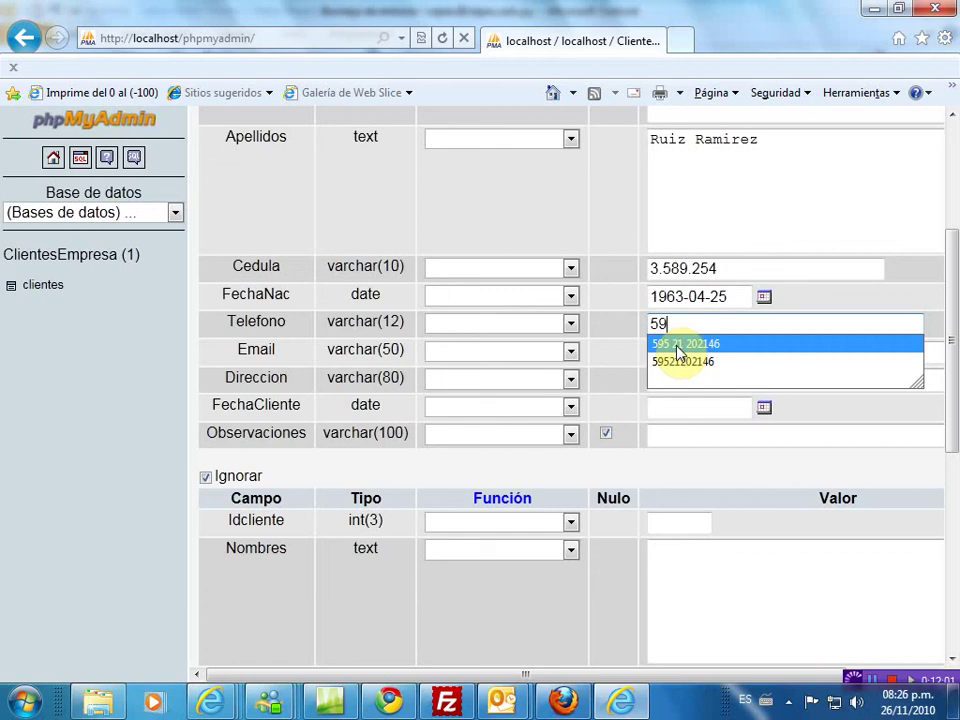
click(677, 345)
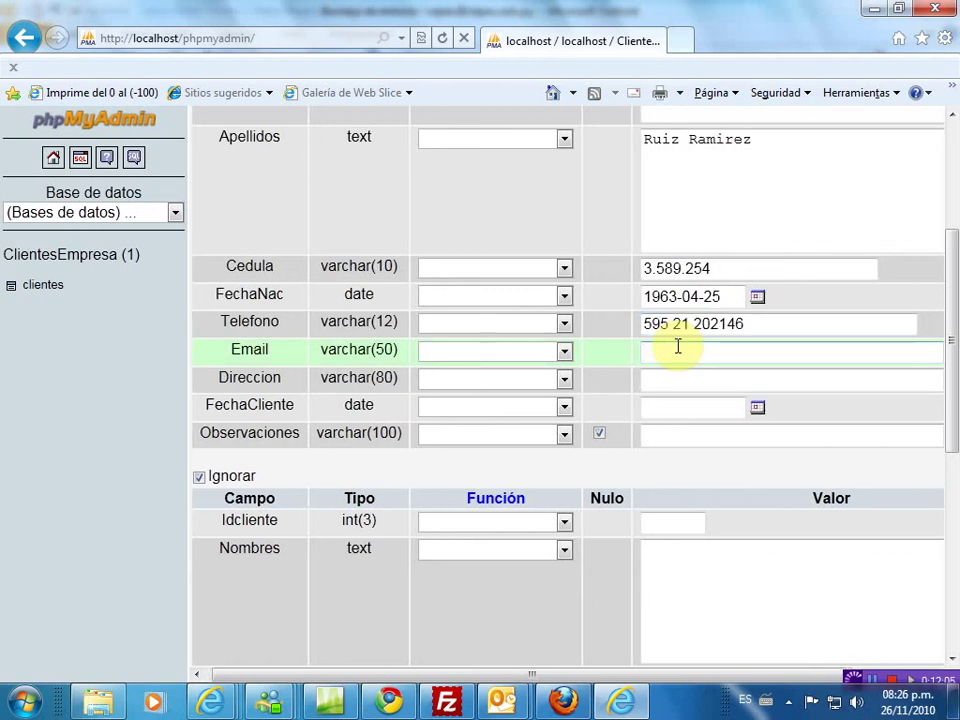
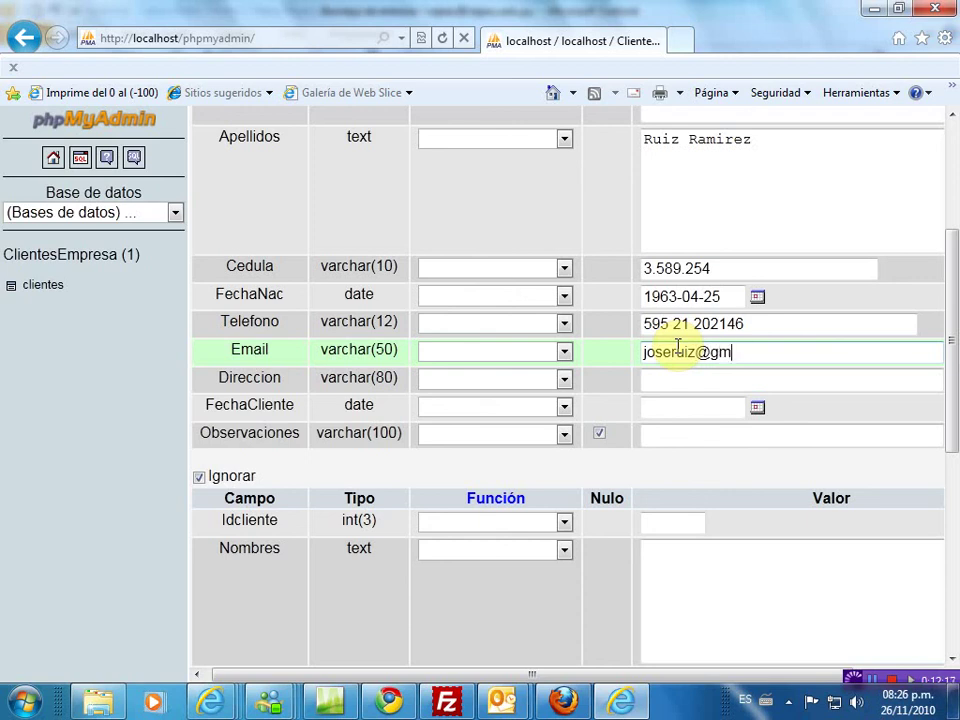
- Enter the client's street address in Direccion, fixing a typo
click(676, 381)
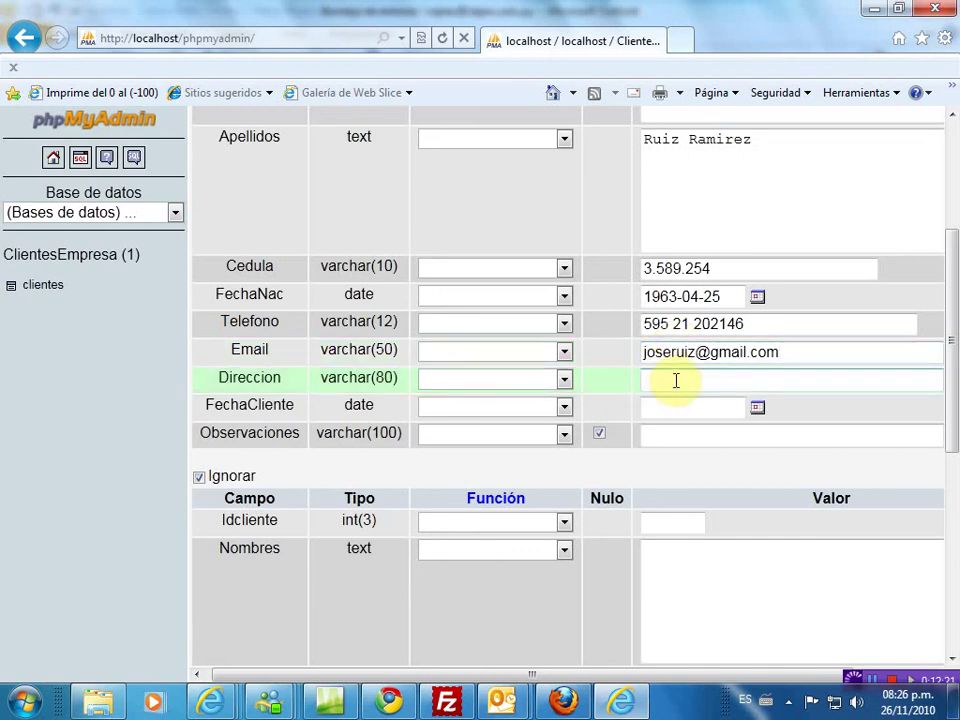
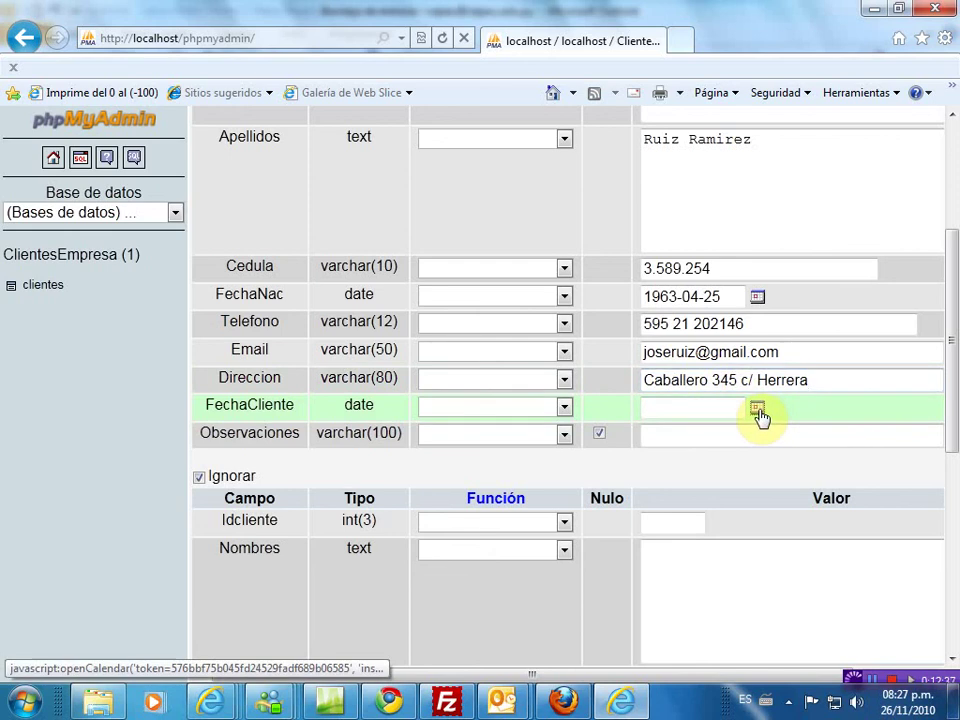
- Pick 2007-11-26 as FechaCliente and type 'Cliente Excelente' in Observaciones
click(758, 410)
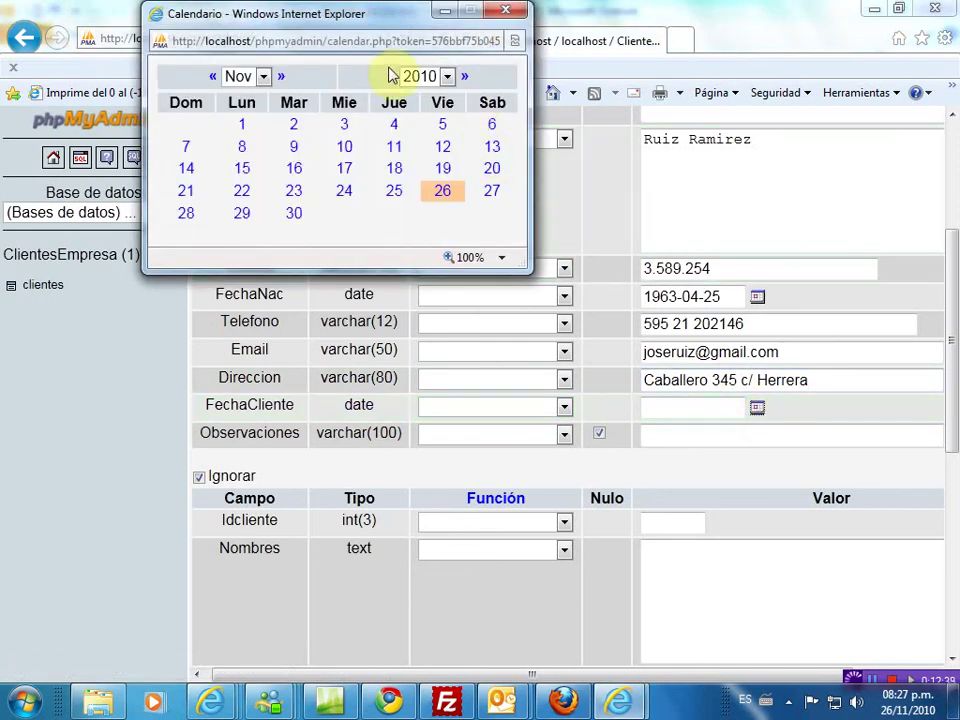
click(391, 78)
click(391, 78)
click(391, 78)
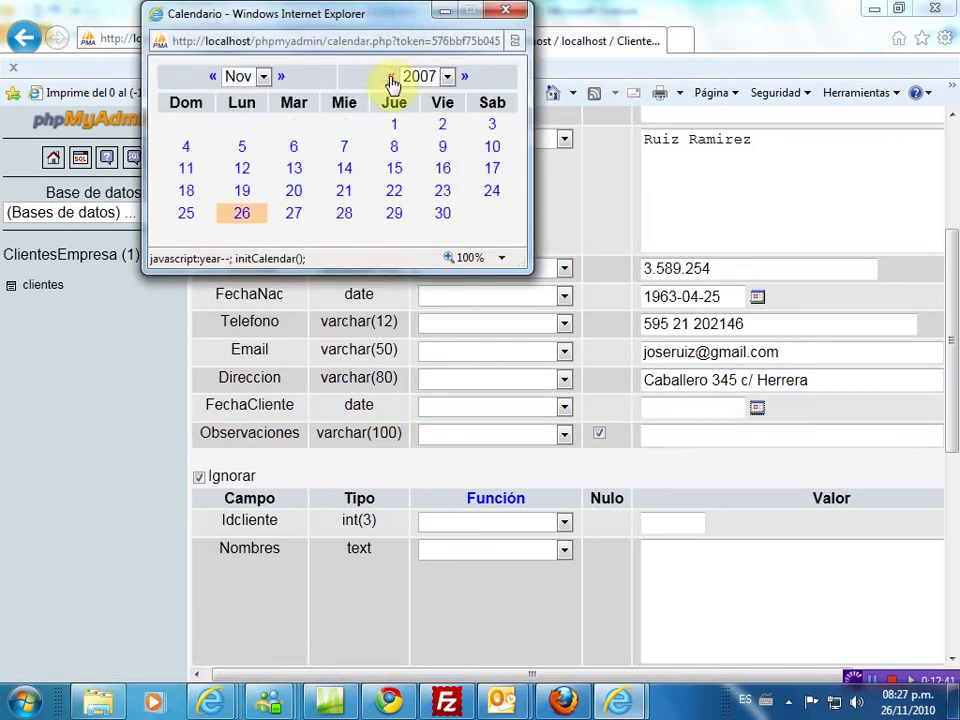
click(240, 217)
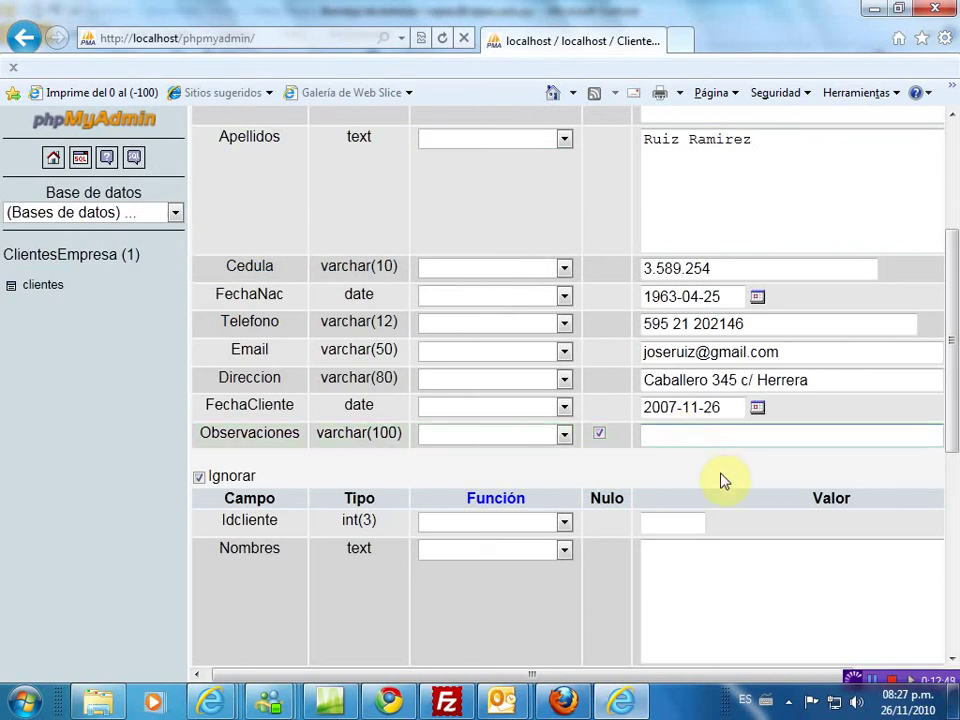
text(Cliente Excel)
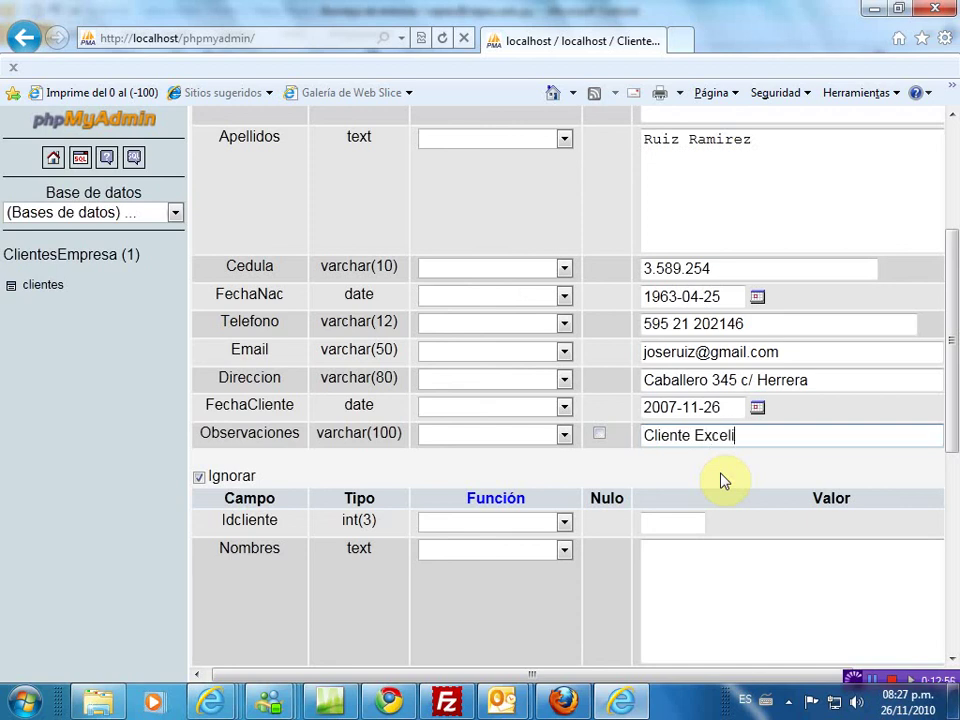
text(ente)
drag(953, 413, 943, 536)
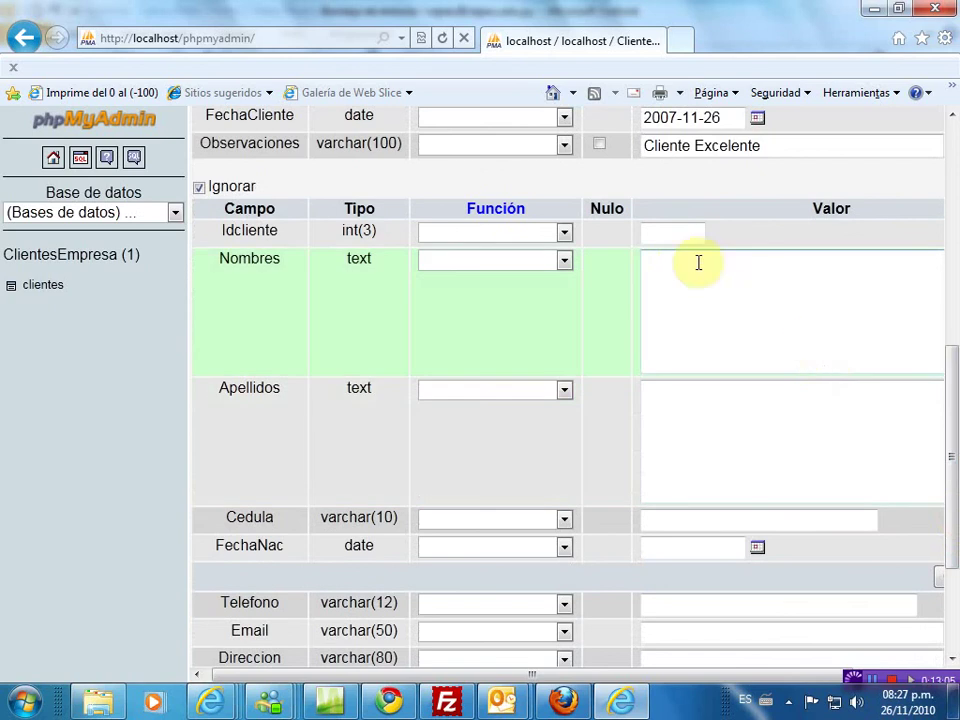
- In the second record, enter Idcliente 2 and the client's first name, surnames and ID number
click(679, 236)
text(2)
click(701, 290)
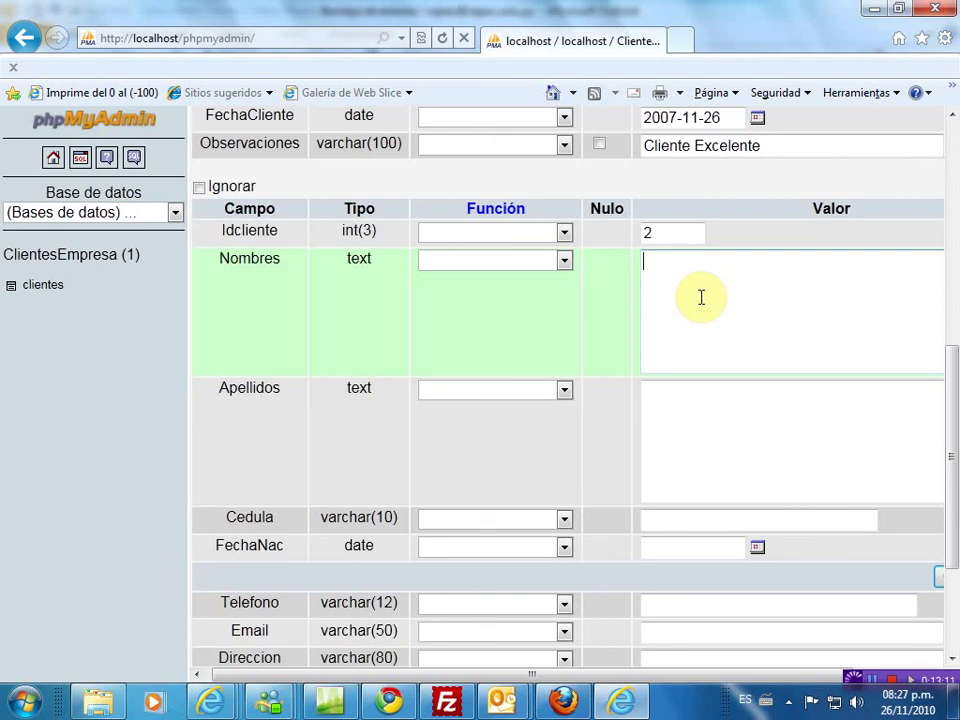
click(668, 398)
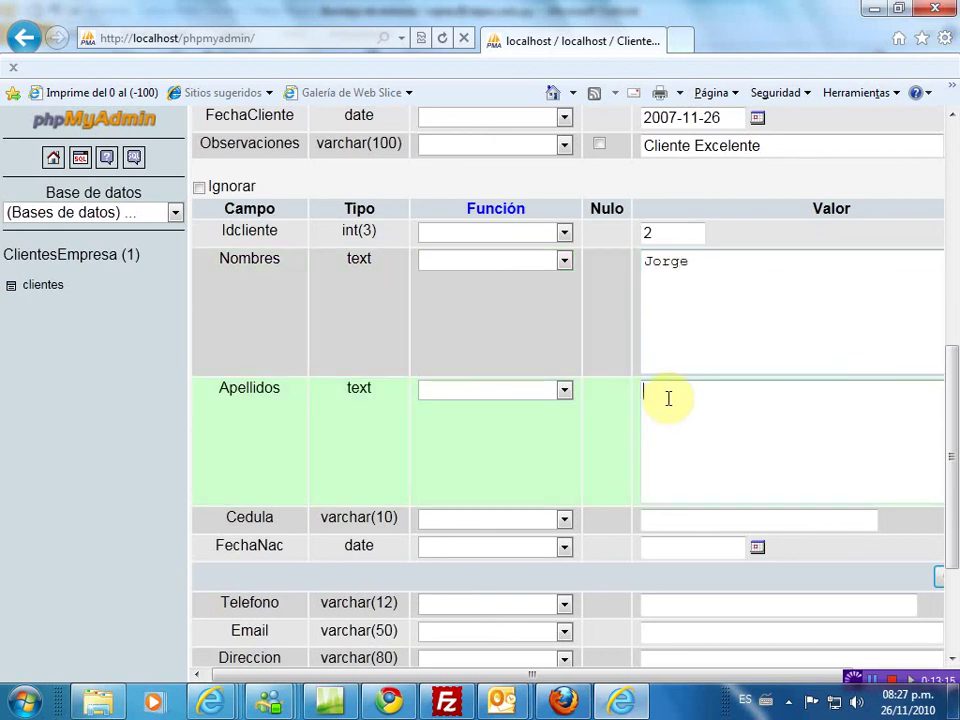
click(665, 522)
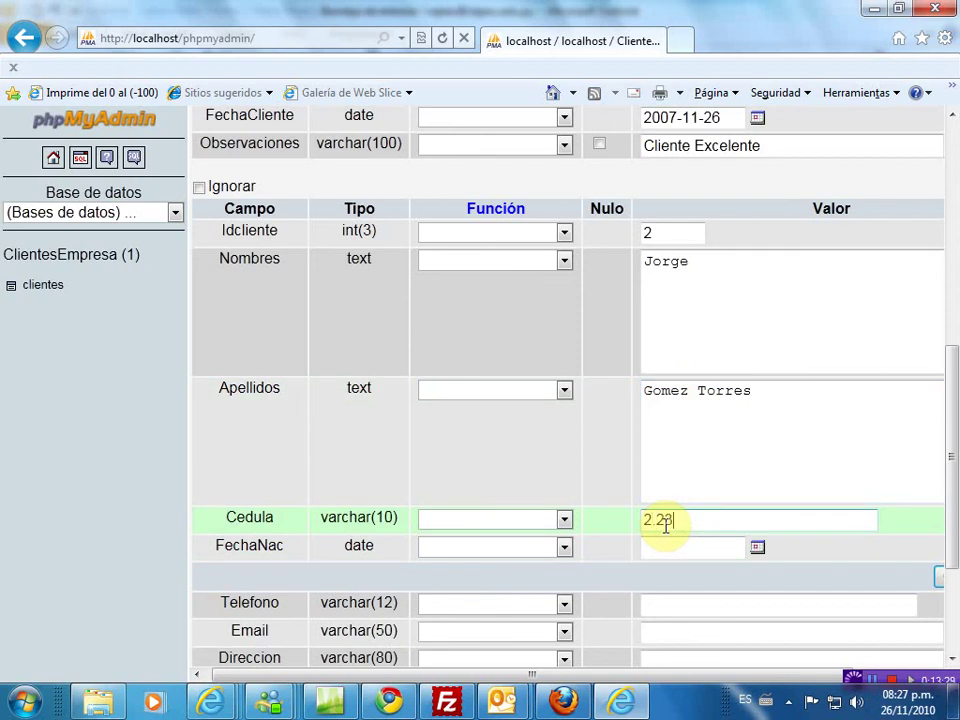
click(758, 549)
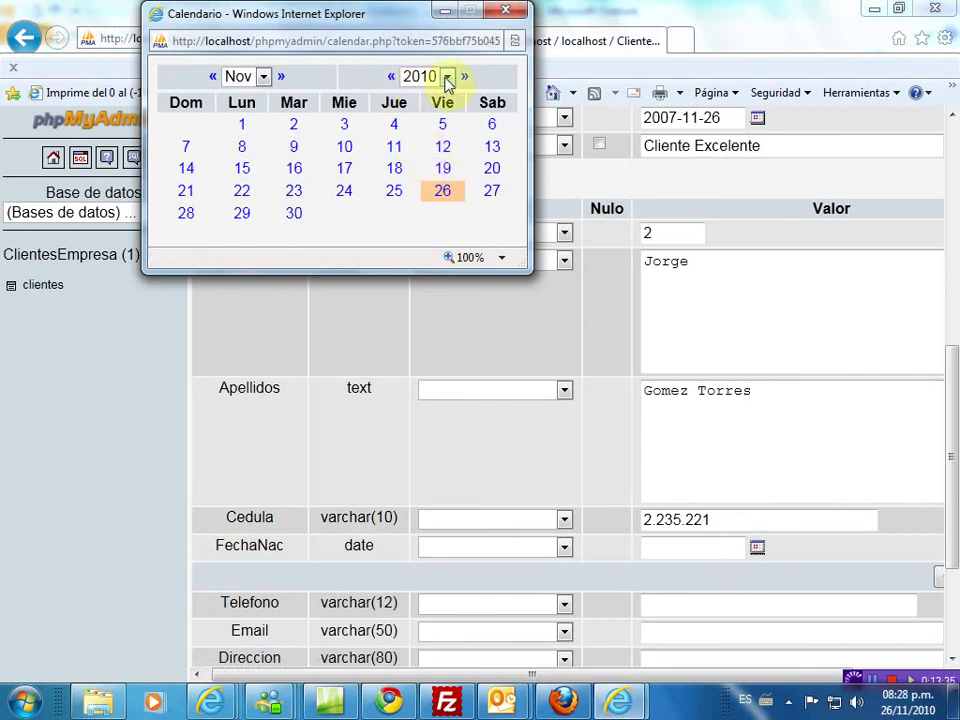
click(447, 78)
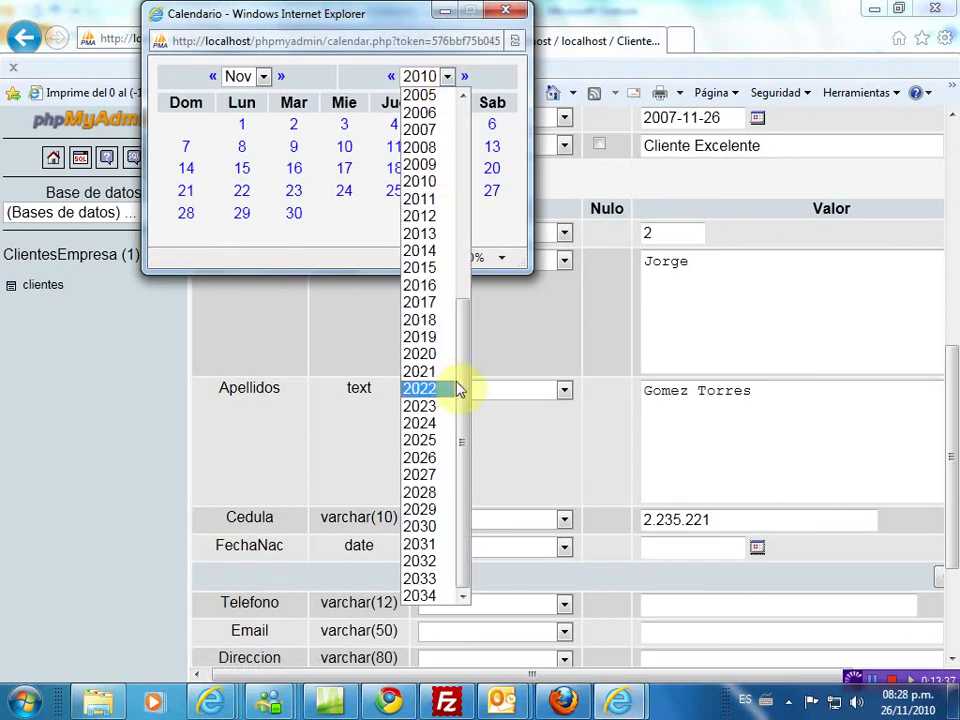
scroll(475, 290, up, 2)
scroll(475, 290, up, 5)
click(435, 96)
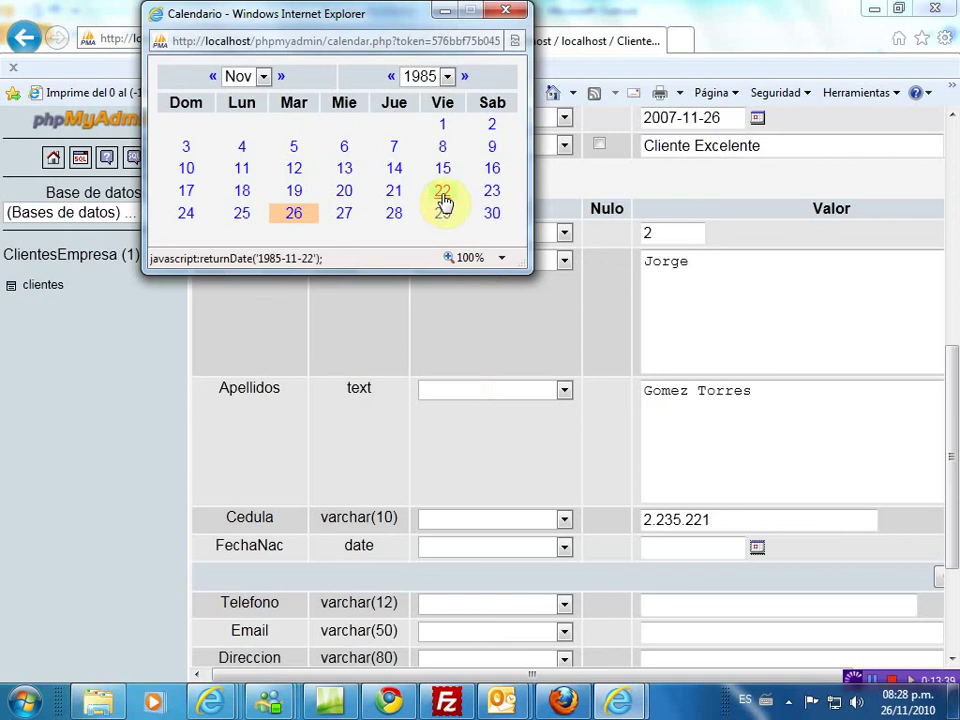
click(347, 193)
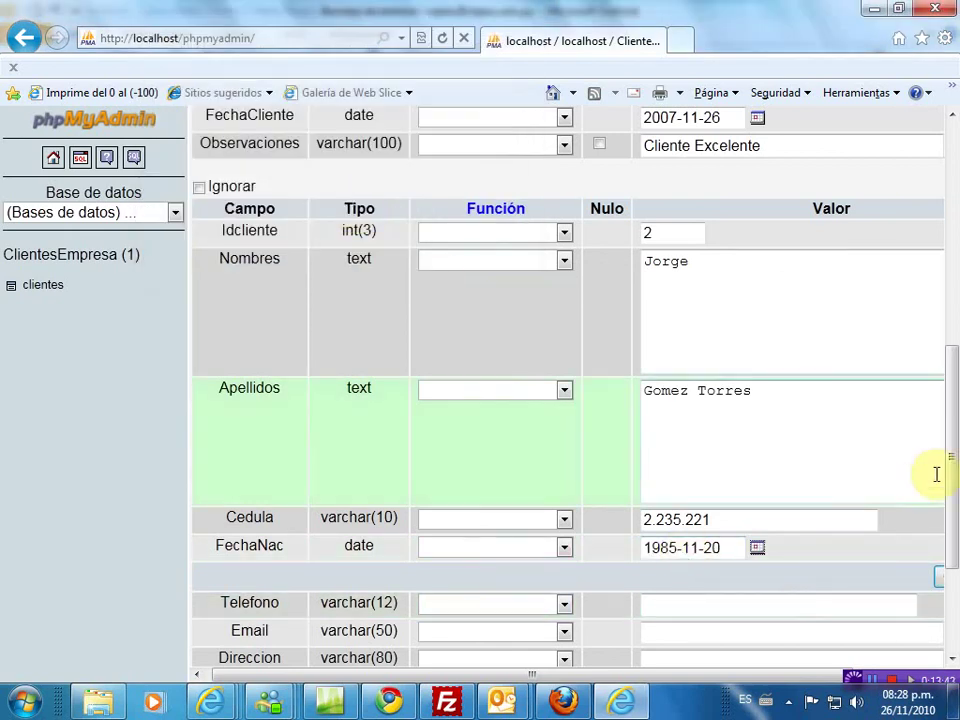
- Enter the second client's phone number and e-mail address
drag(950, 470, 949, 563)
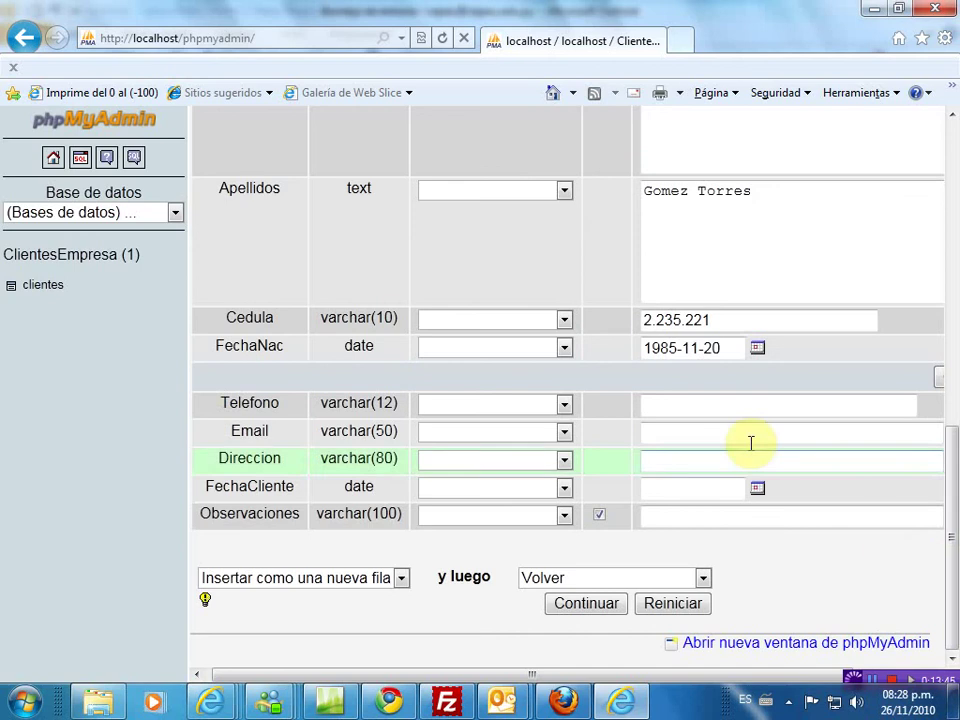
click(722, 407)
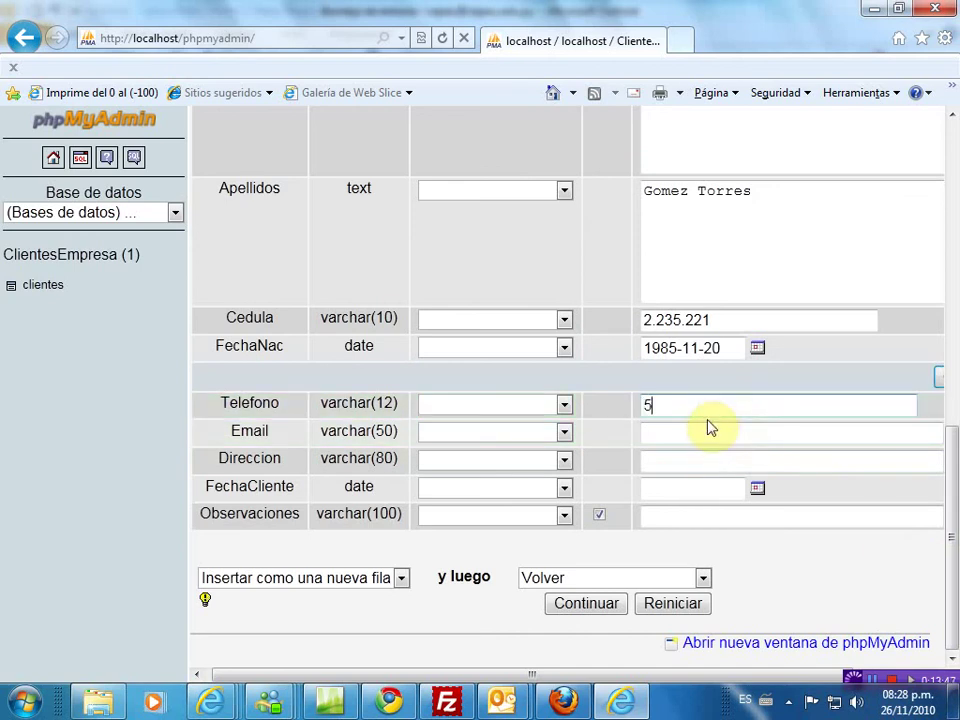
click(703, 430)
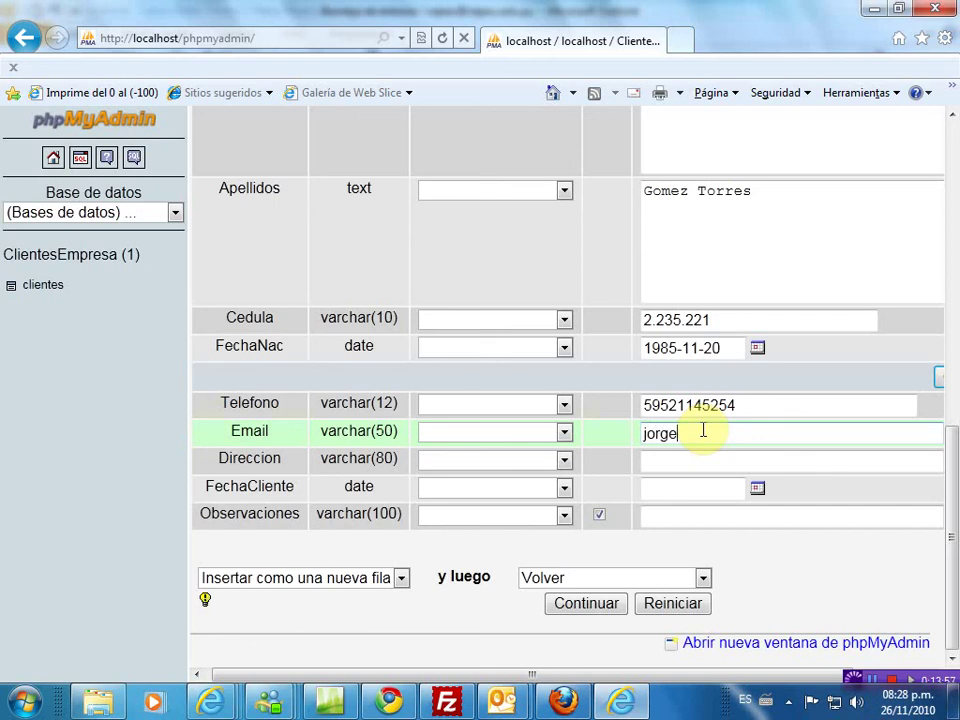
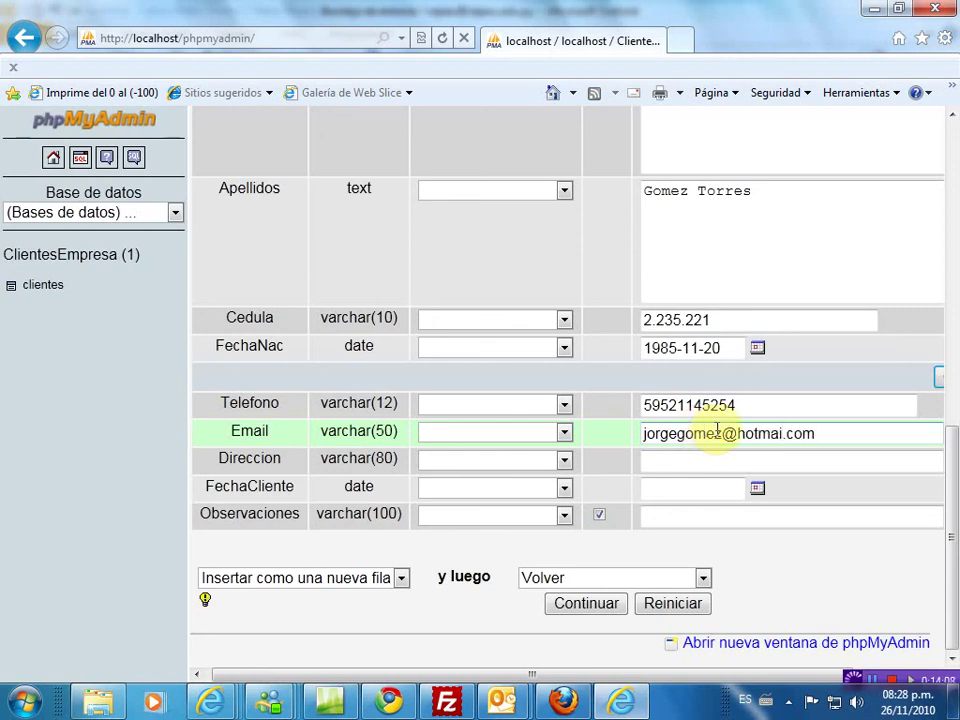
- Enter the second client's street address in Direccion
click(714, 458)
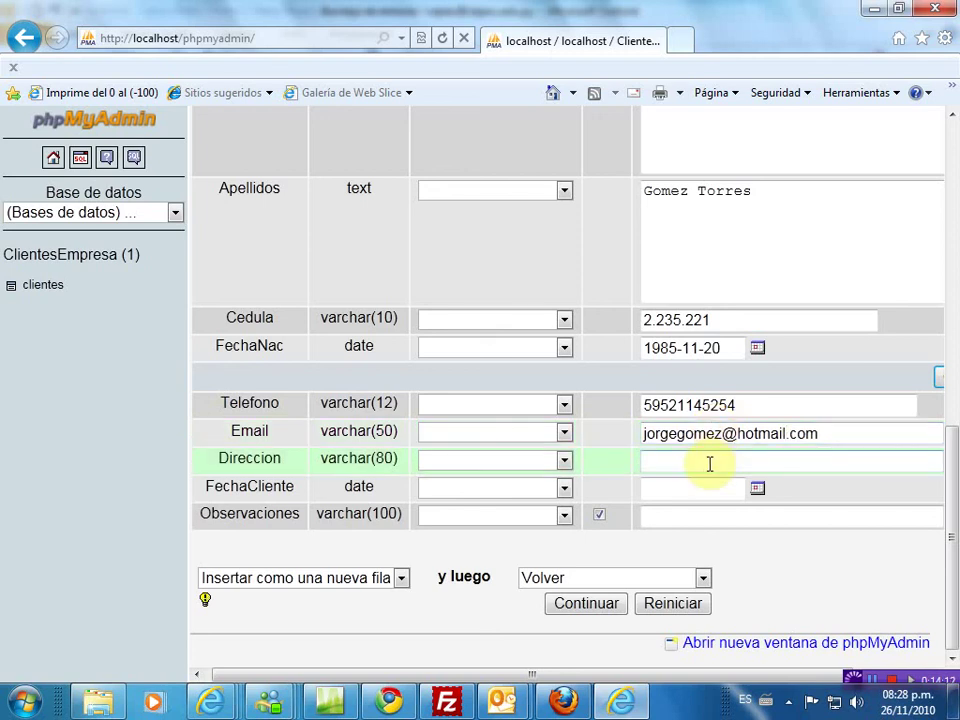
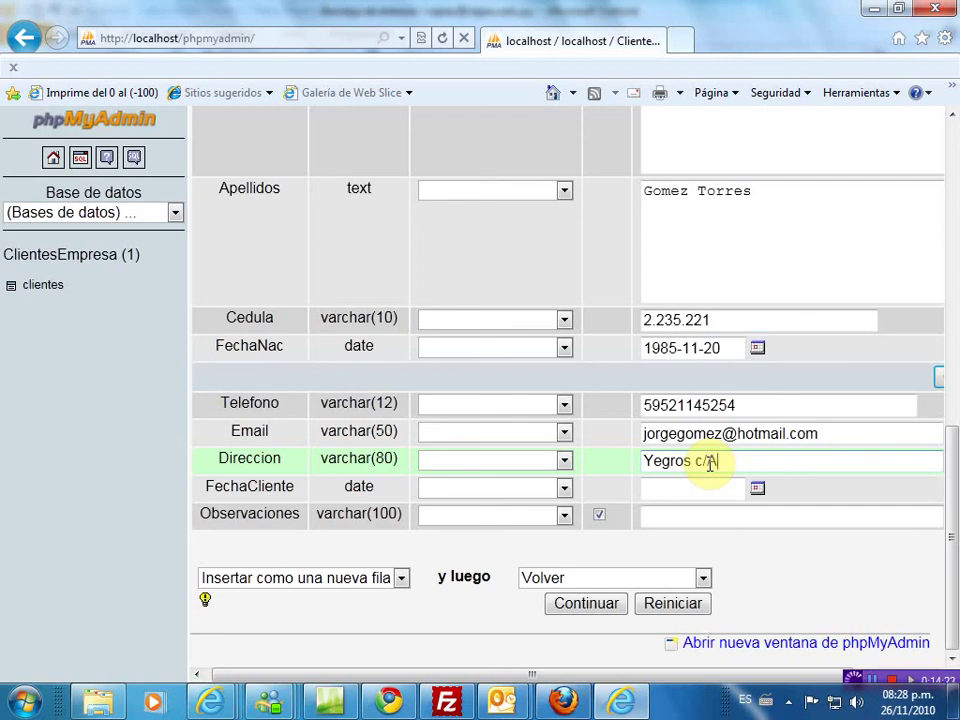
click(763, 493)
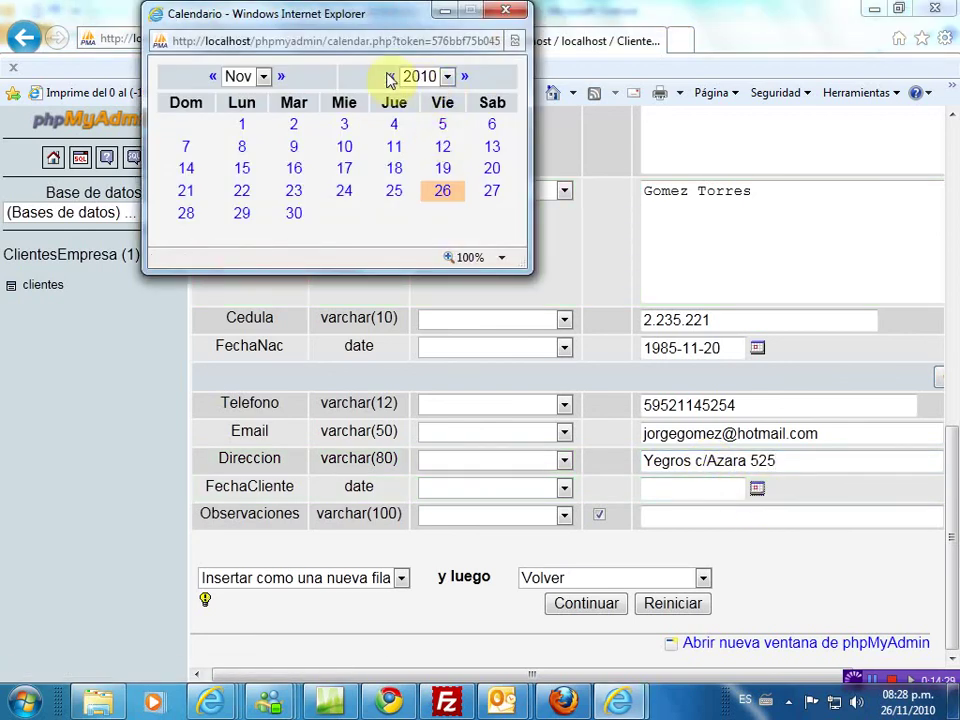
- Move the FechaCliente calendar back to 2006 and pick 2006-11-16
click(391, 77)
click(391, 77)
click(391, 77)
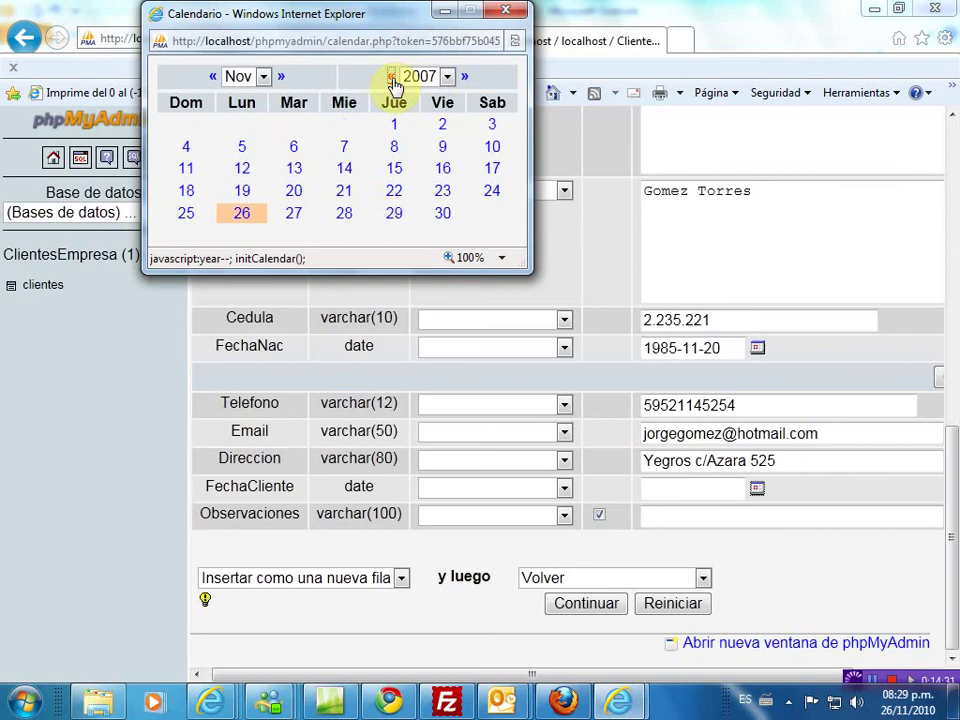
click(391, 77)
click(394, 168)
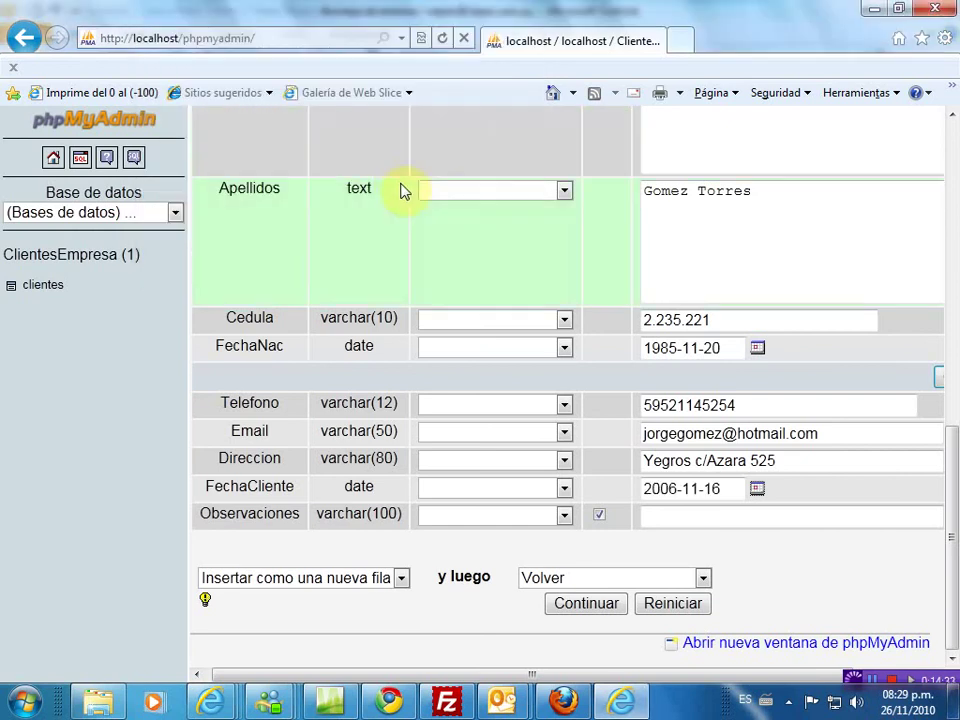
- Type 'Cliente Esporadico' in Observaciones, correcting typos along the way
click(649, 519)
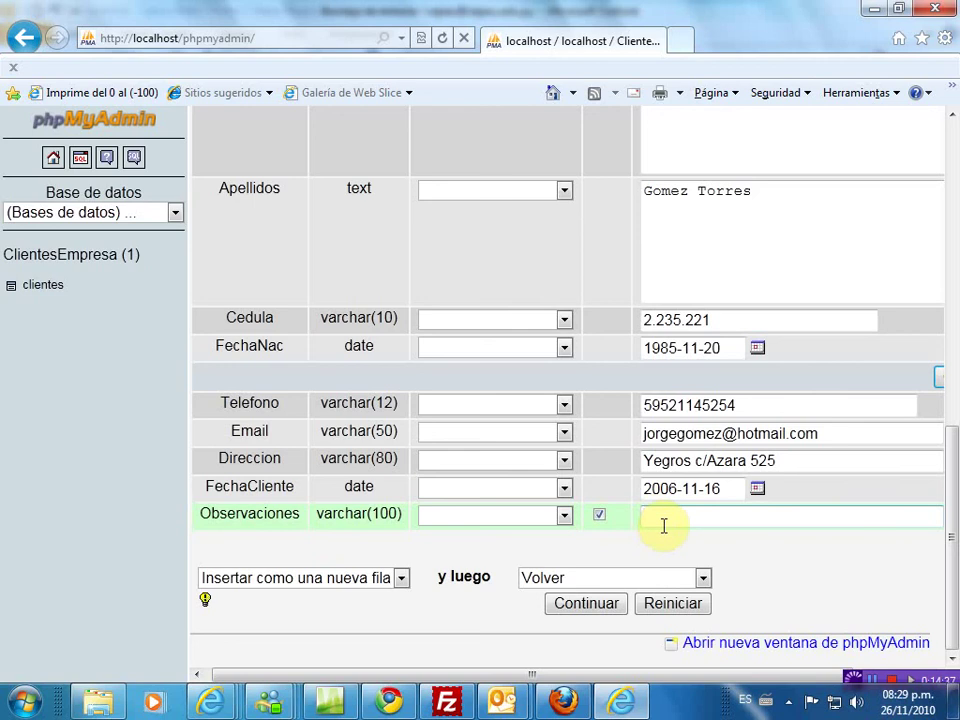
text(Cleinte)
key(BackSpace)
text(ente)
text(Esp)
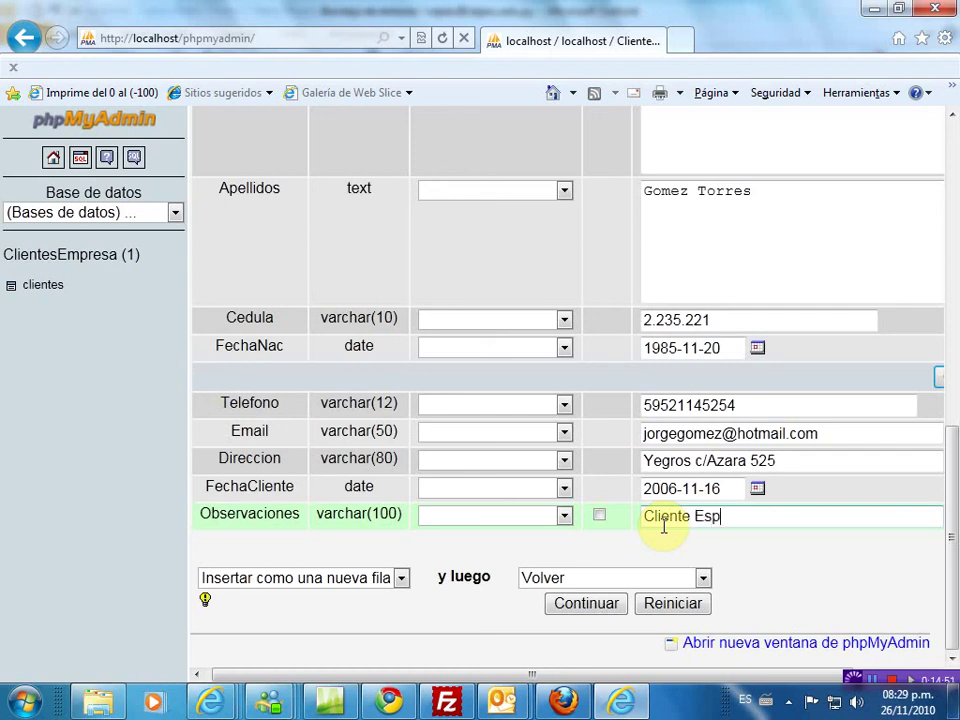
text(oradico)
- Insert the second client row with Continuar and browse clientes, now showing 2 rows
click(588, 606)
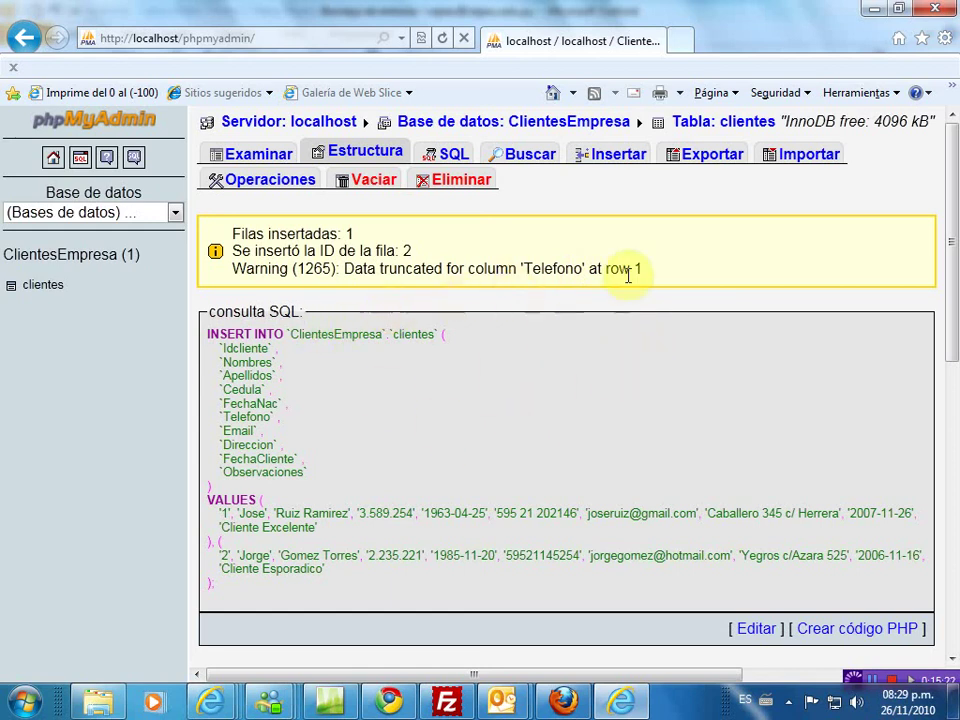
click(276, 156)
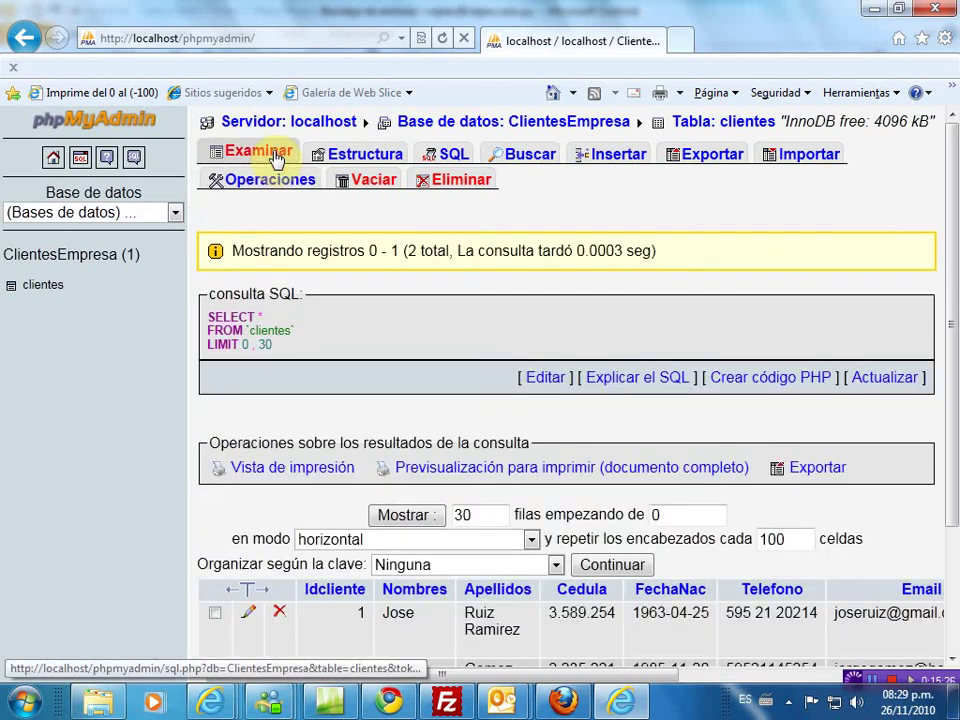
scroll(486, 445, down, 1)
scroll(486, 445, down, 3)
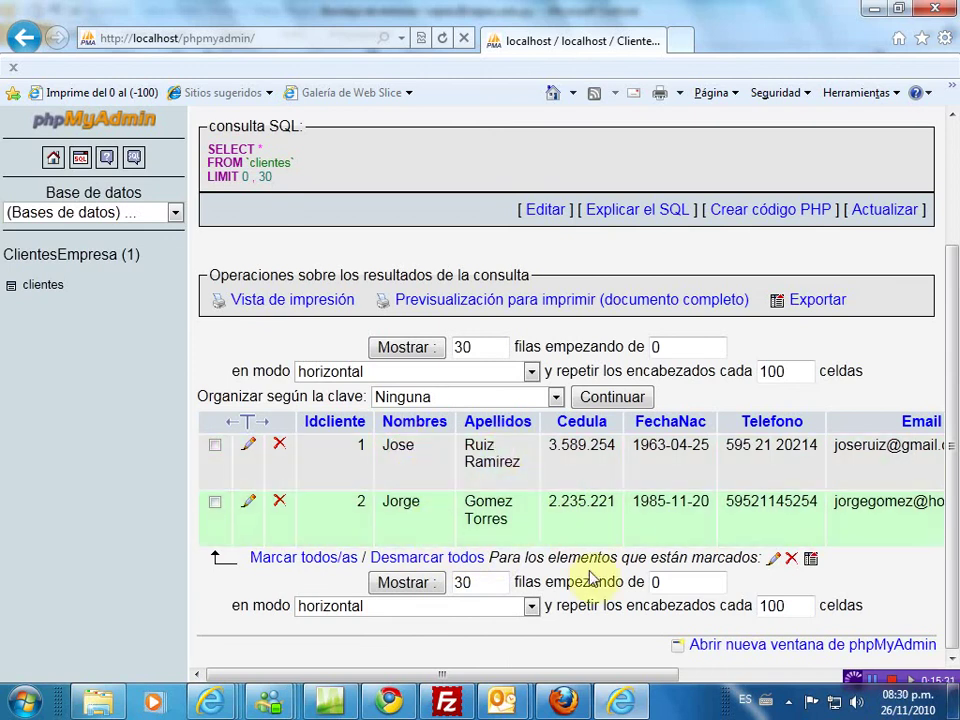
drag(553, 678, 487, 703)
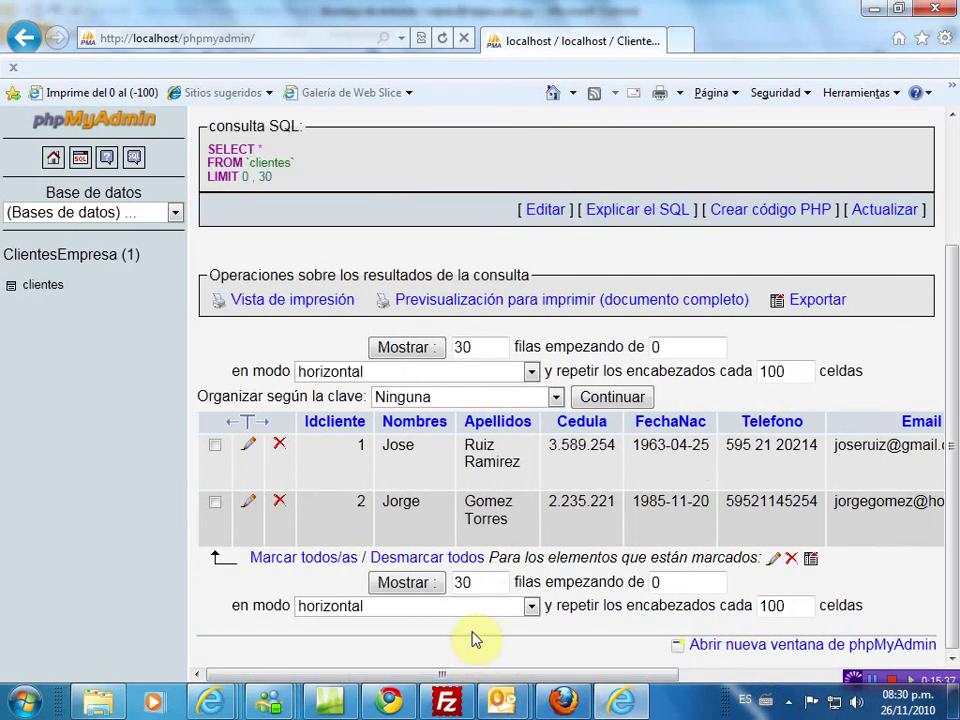
scroll(476, 637, up, 2)
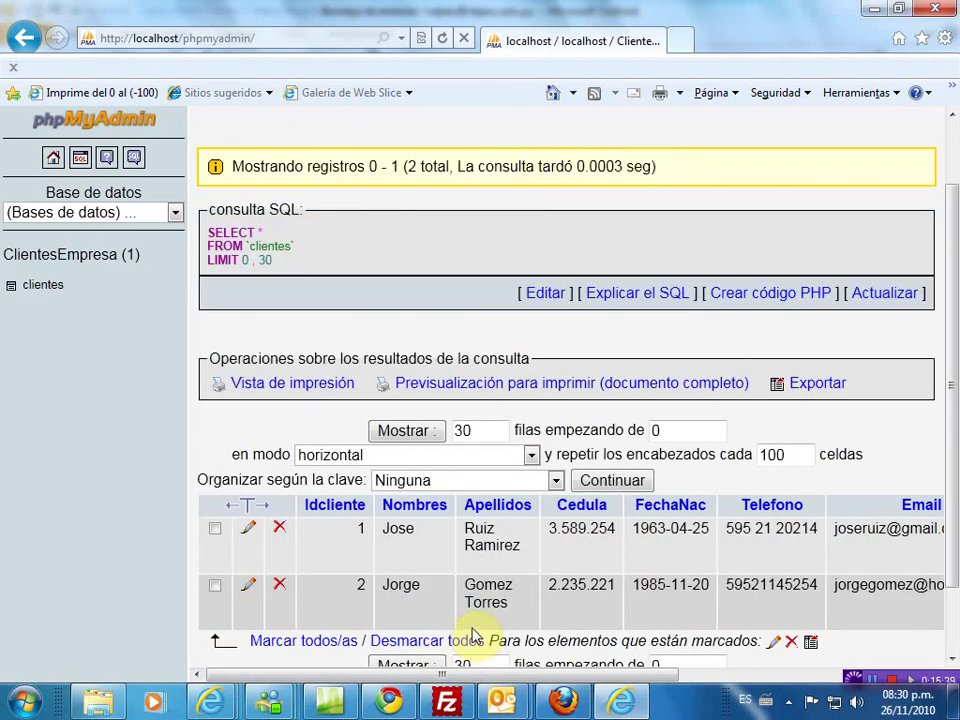
scroll(474, 634, down, 2)
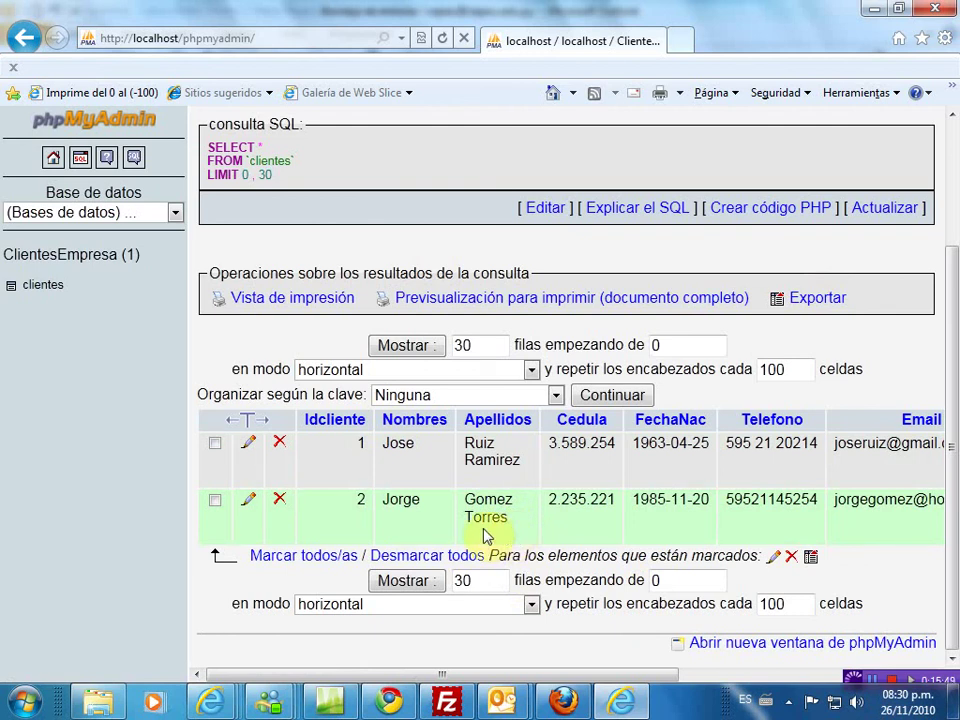
drag(956, 339, 955, 213)
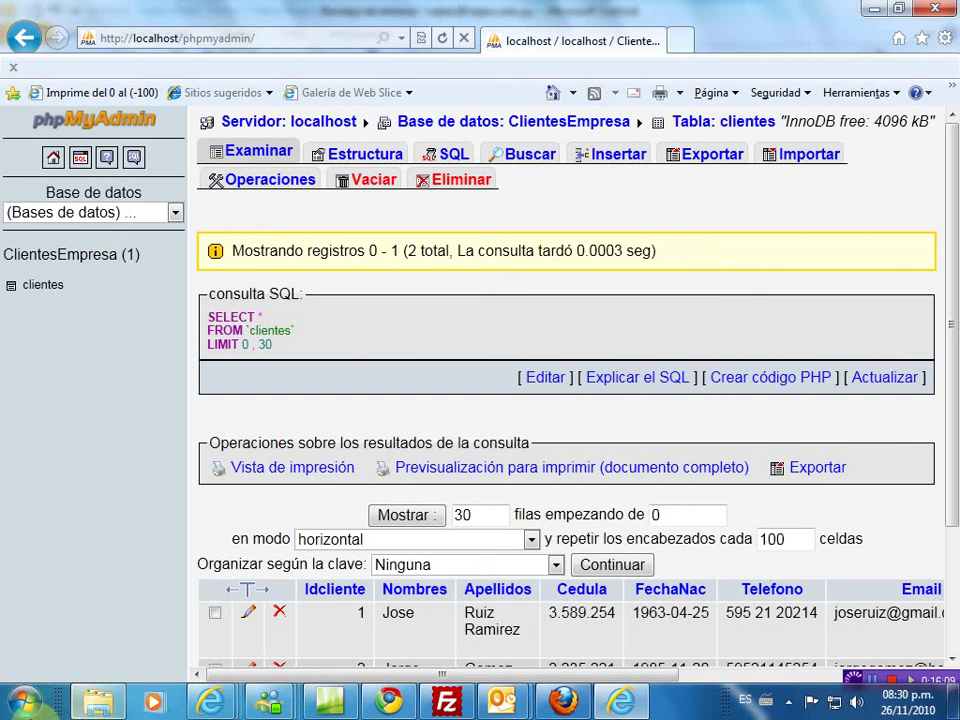
- Launch Adobe Dreamweaver CS3 from the Start menu programs list
click(26, 704)
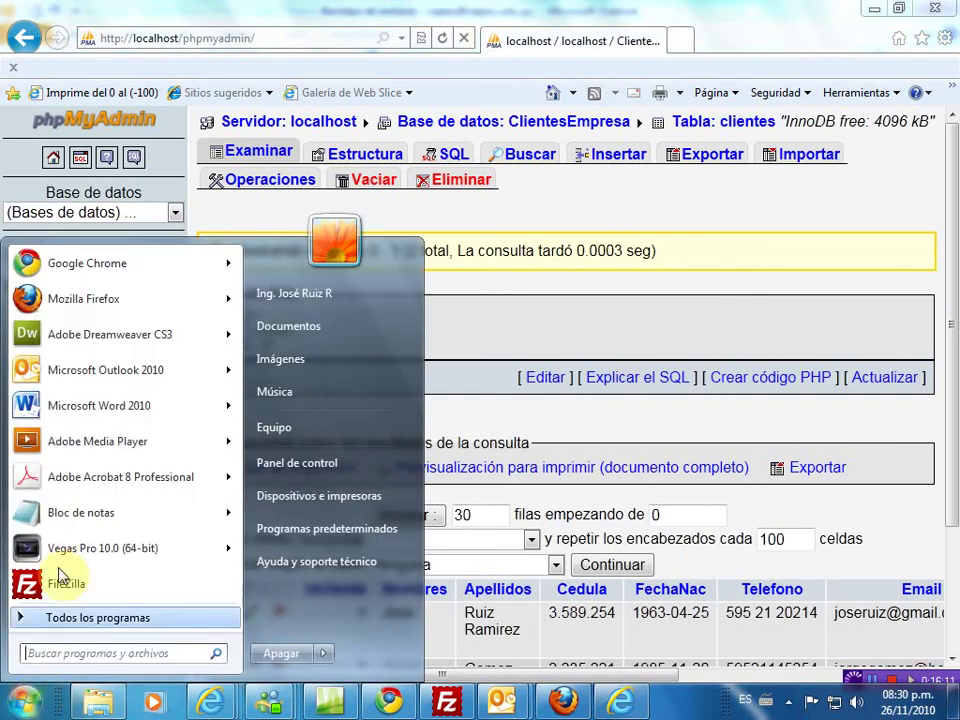
click(102, 334)
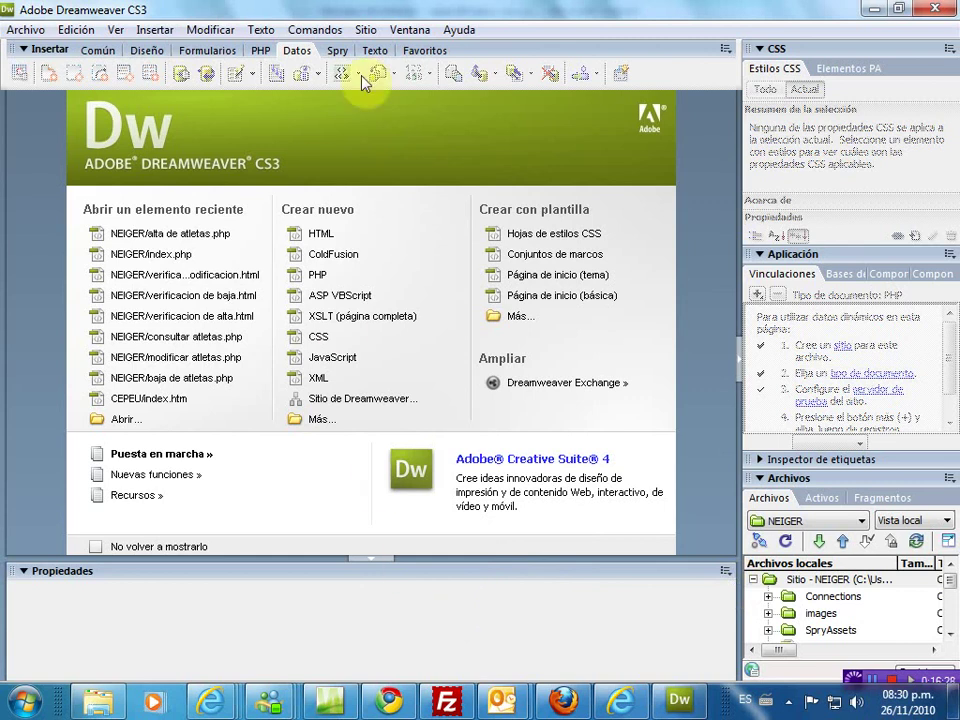
click(366, 31)
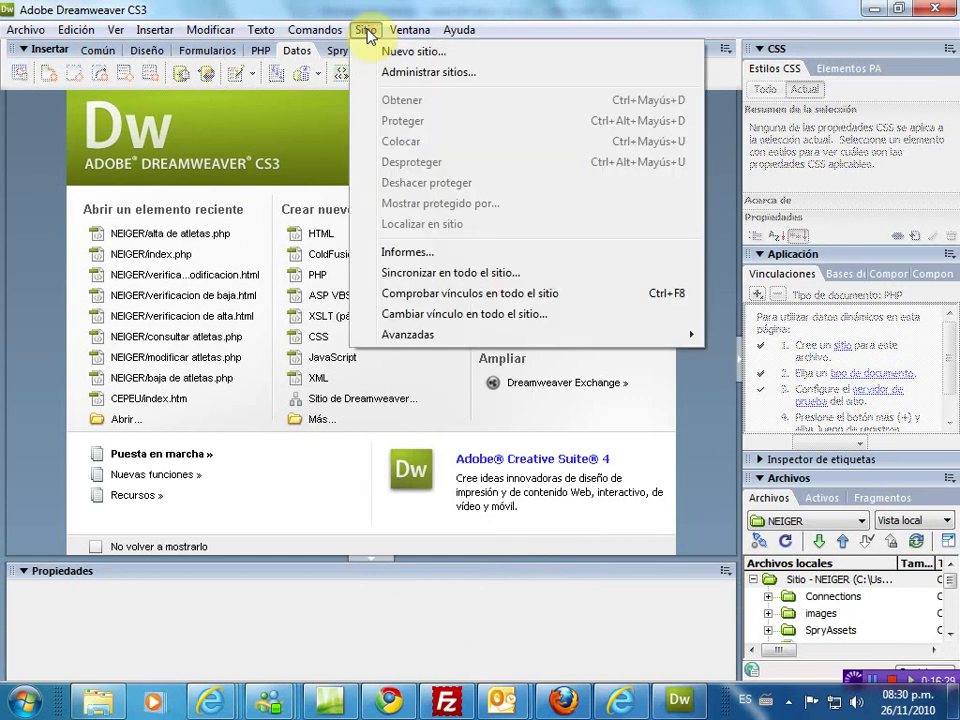
- Switch the working site from NEIGER to WALTER, then start a new document
click(400, 74)
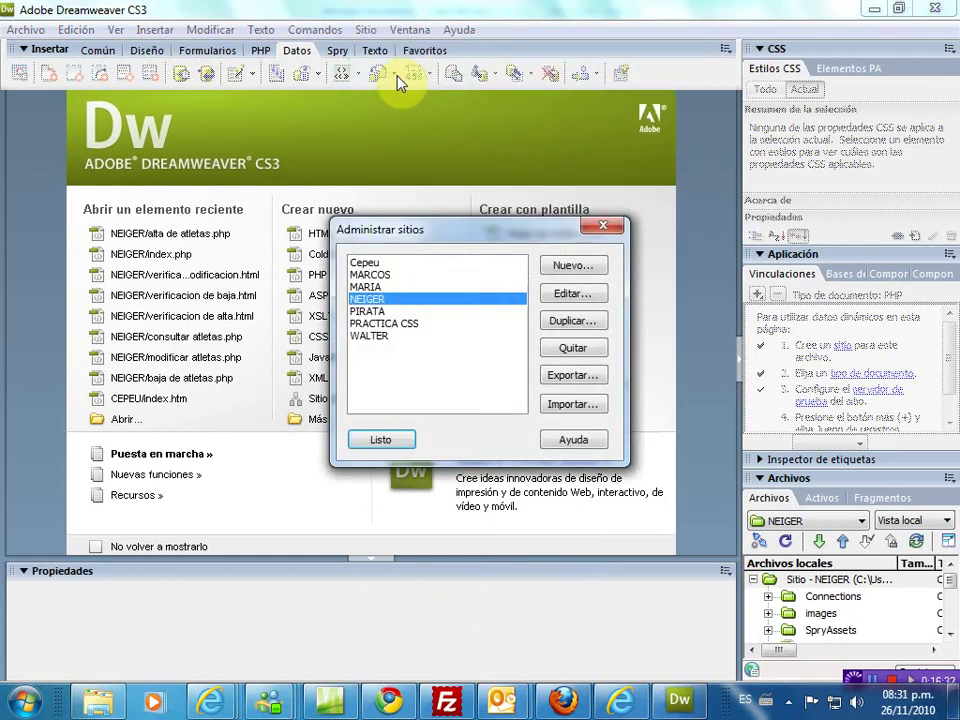
click(378, 338)
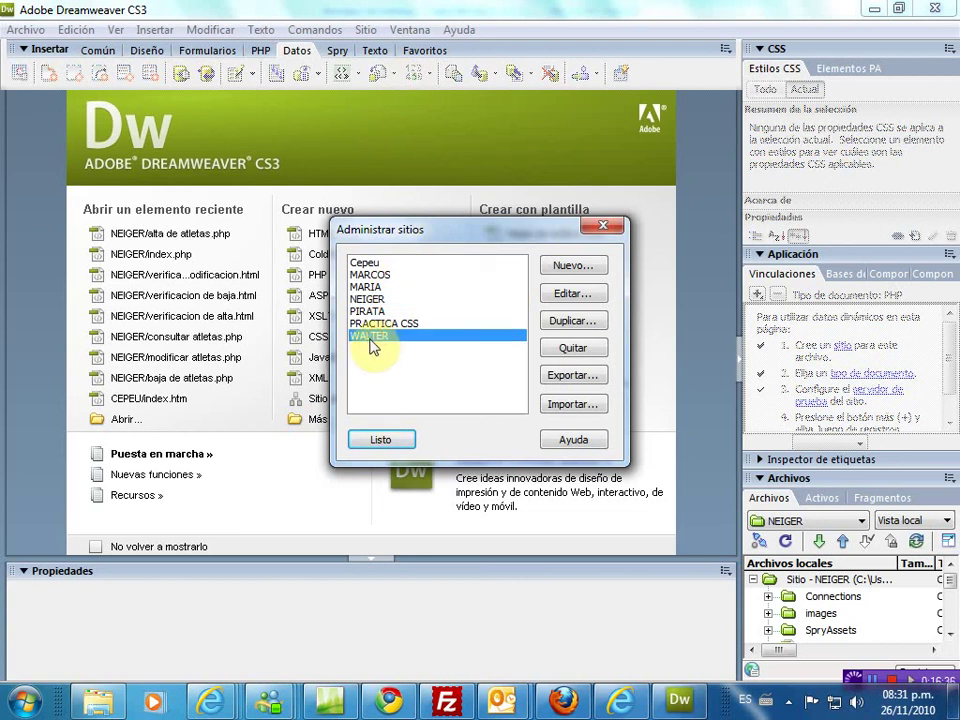
click(381, 439)
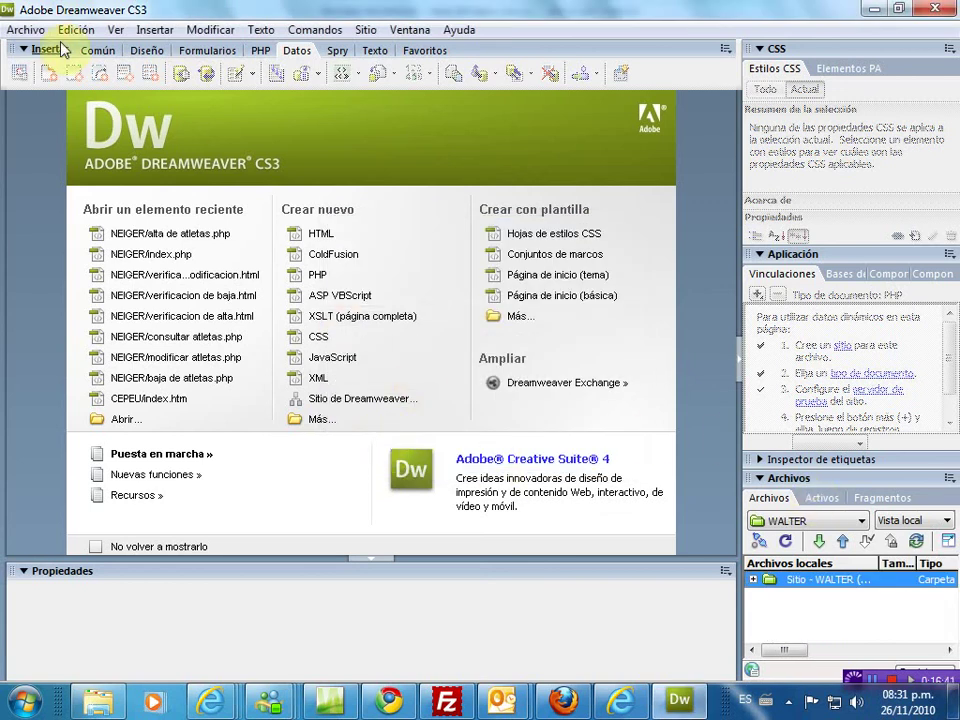
click(26, 34)
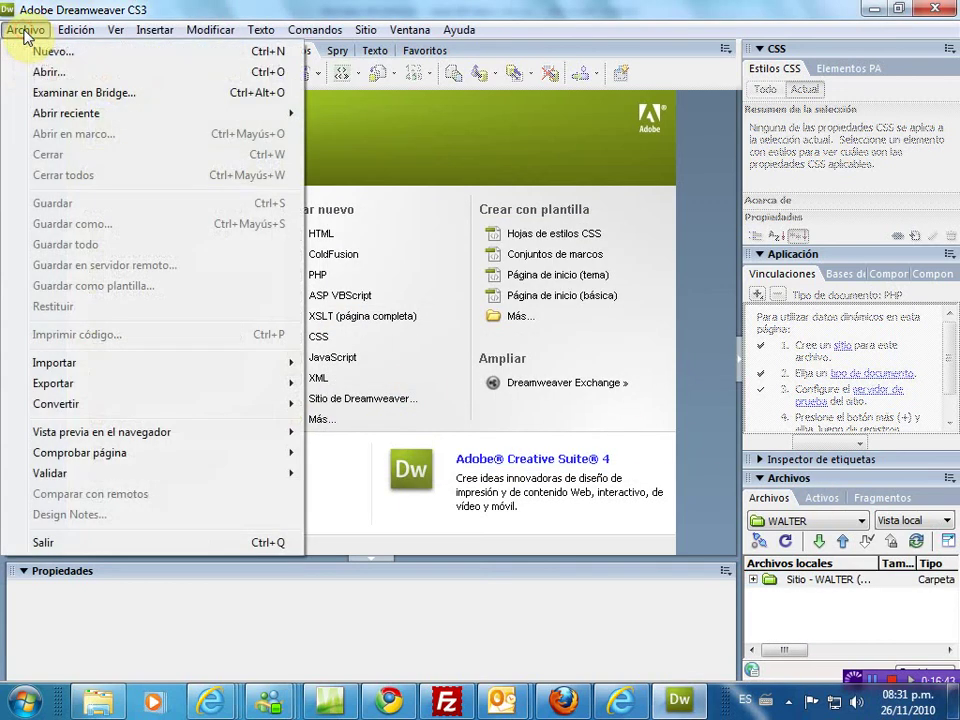
click(44, 55)
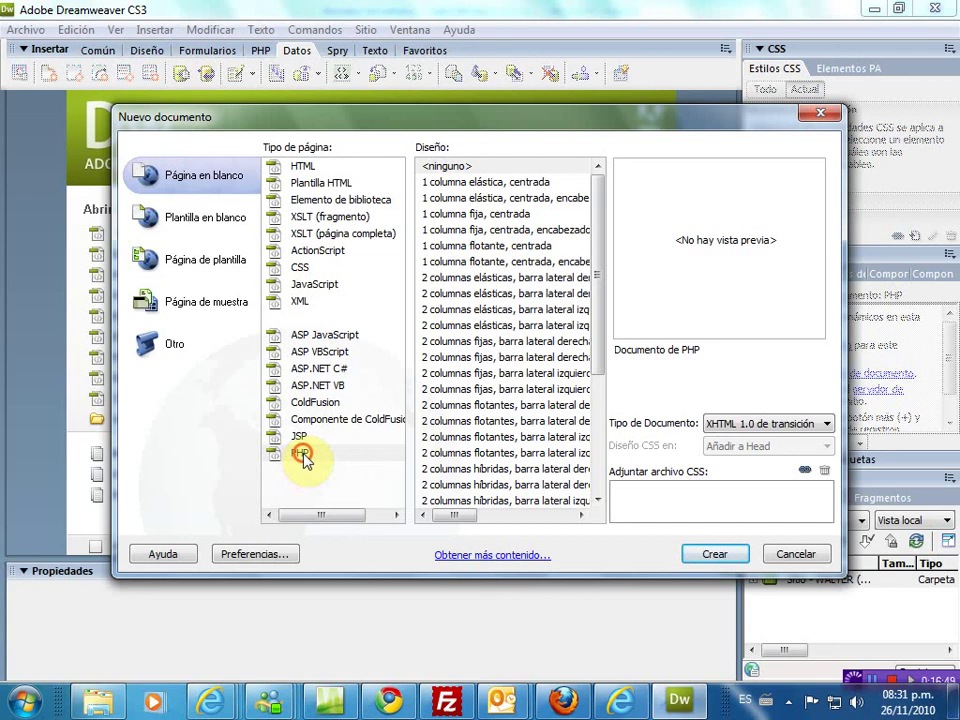
- Create a blank PHP page, Untitled-1
click(303, 458)
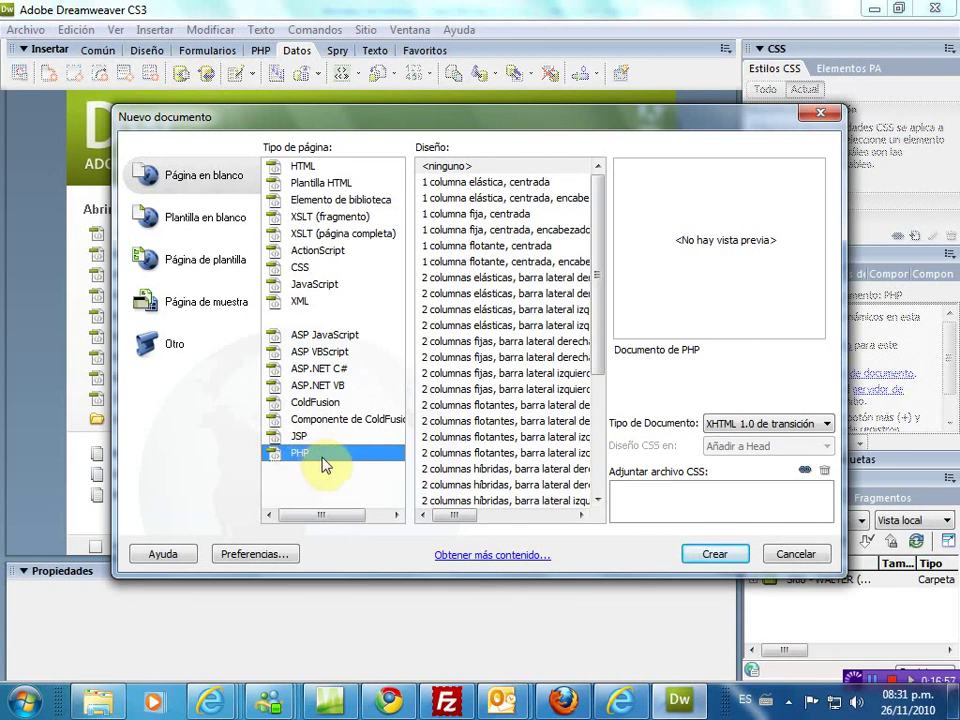
click(718, 555)
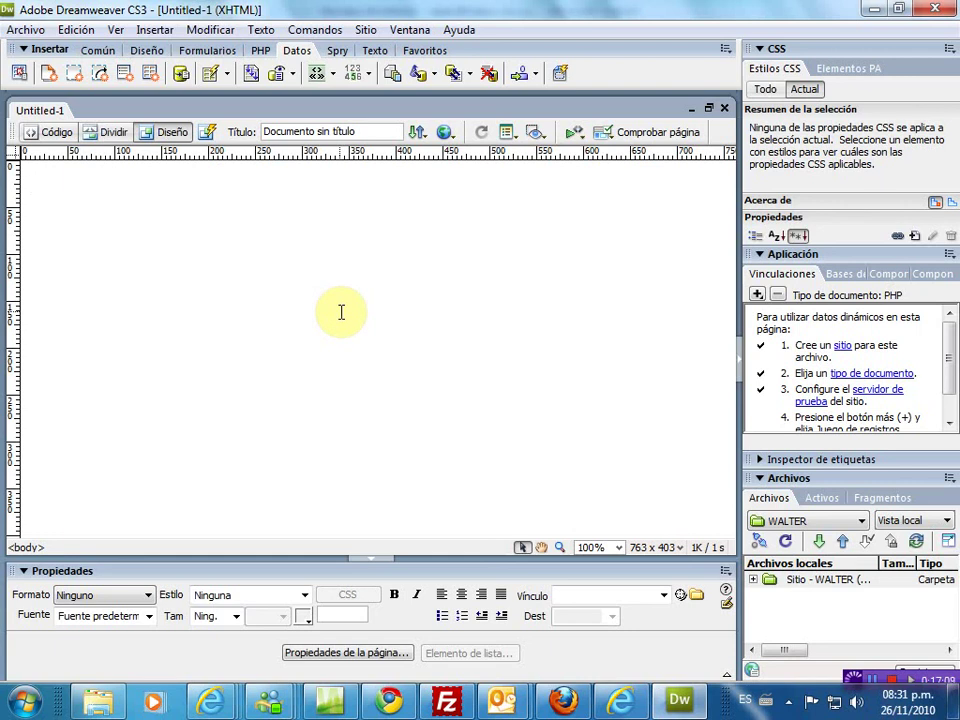
- Type the heading 'TABLA DE CONSULTA DE CLIENTES DE LA EMPRESA' and centre it
text(FOR)
key(BackSpace)
key(BackSpace)
key(BackSpace)
text(TABLA DE CONSULTA )
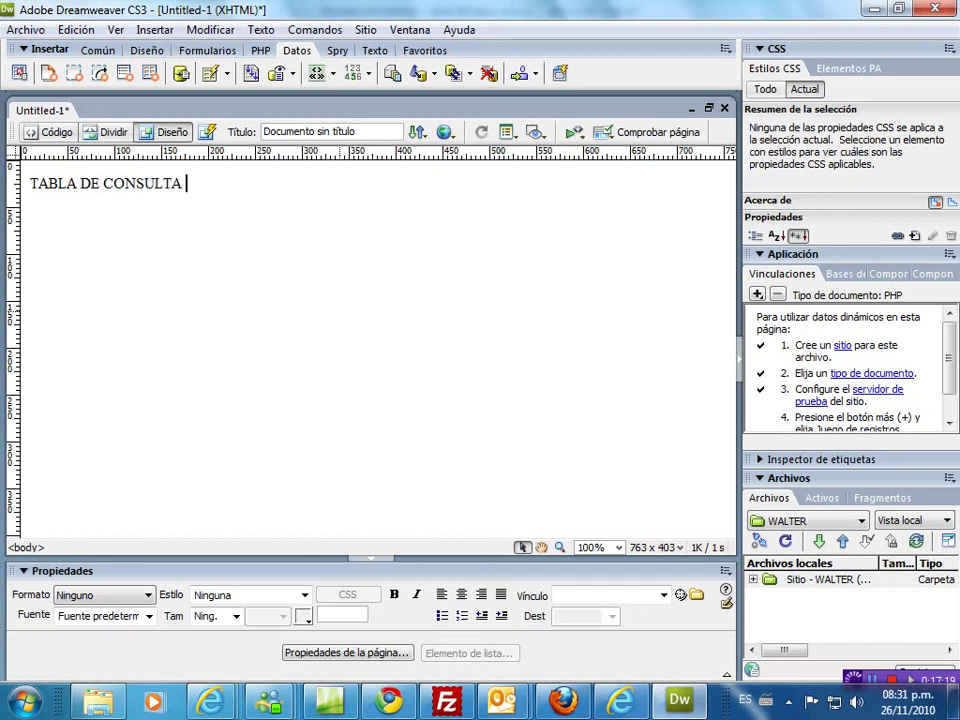
text(DE CLI)
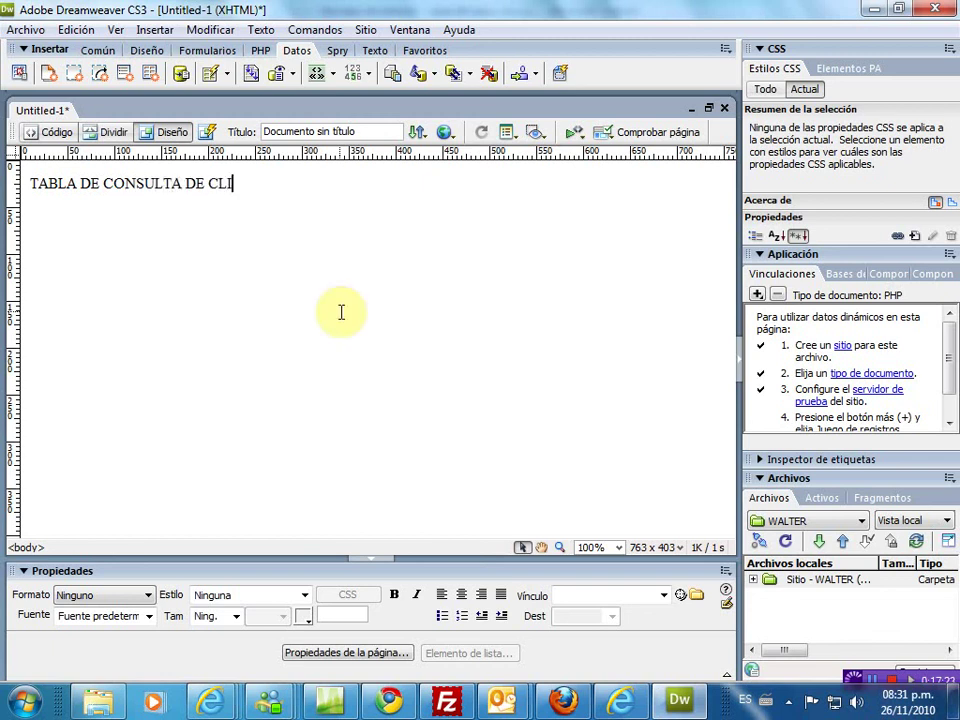
text(ENTES DE)
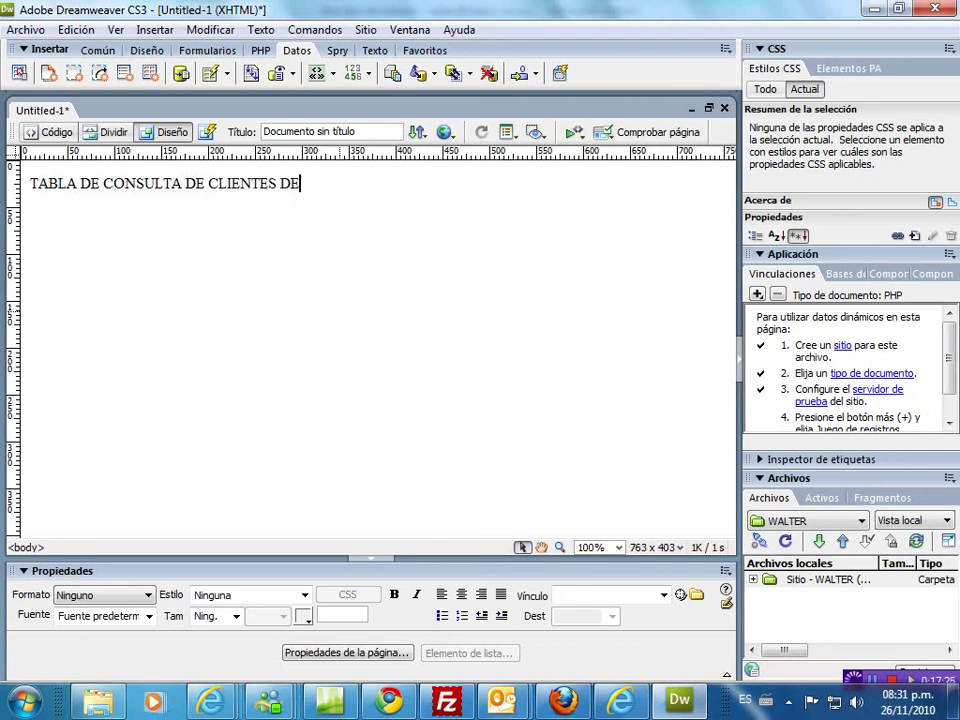
text( LA EMPREA)
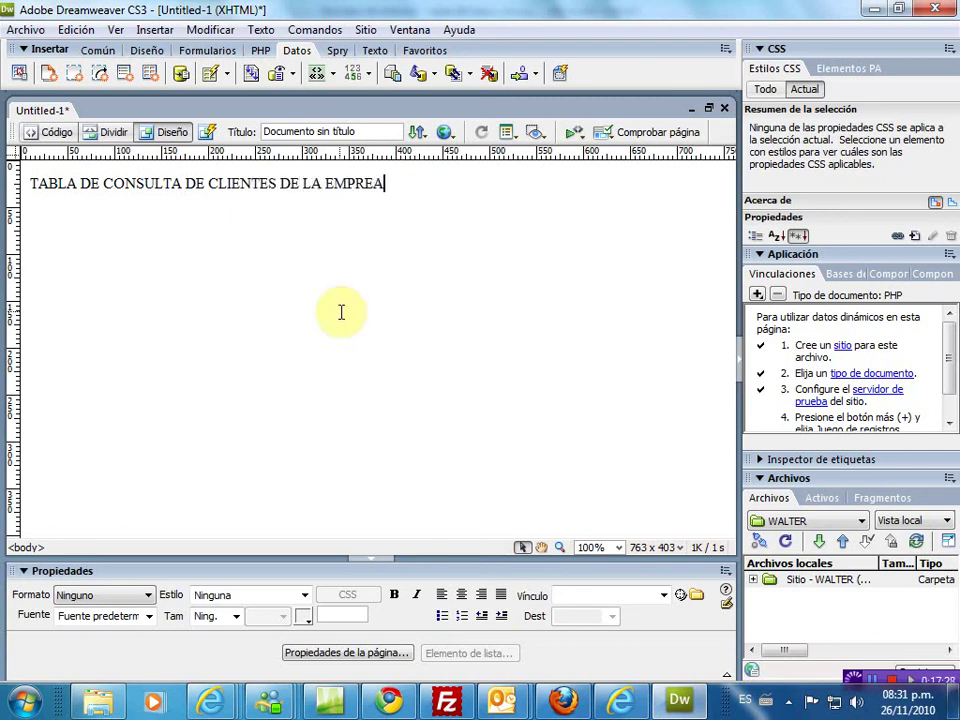
key(BackSpace)
text(SA)
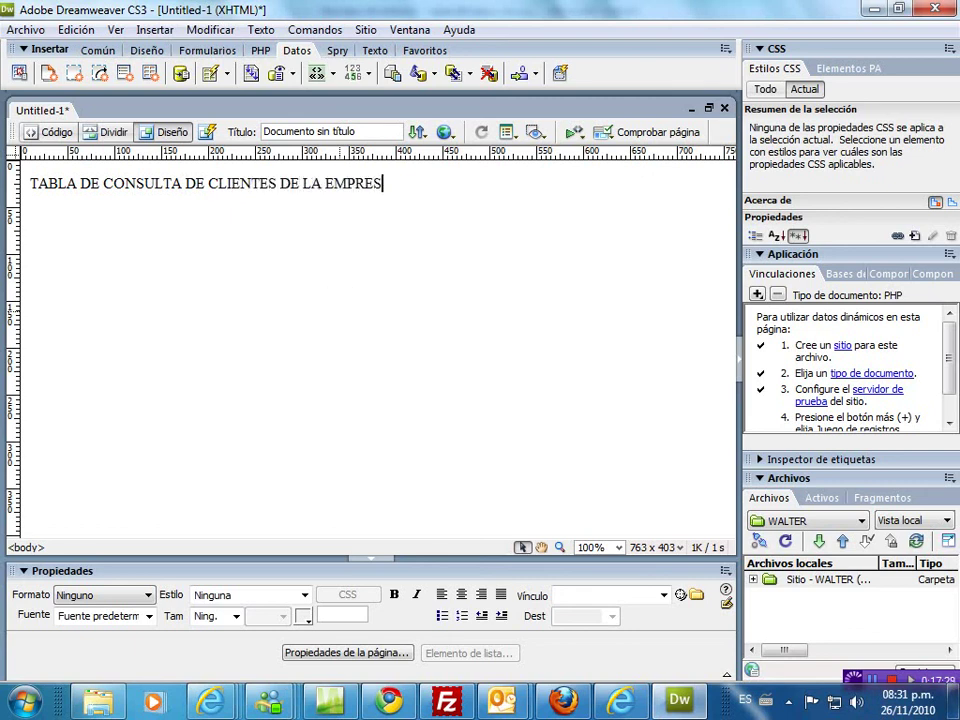
key(Return)
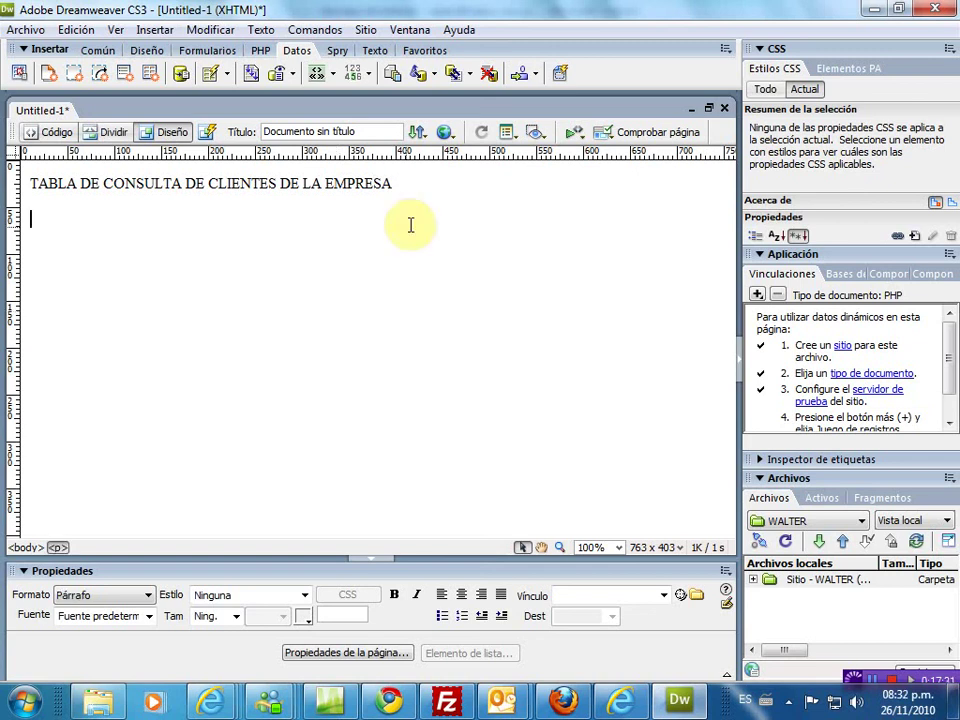
click(409, 181)
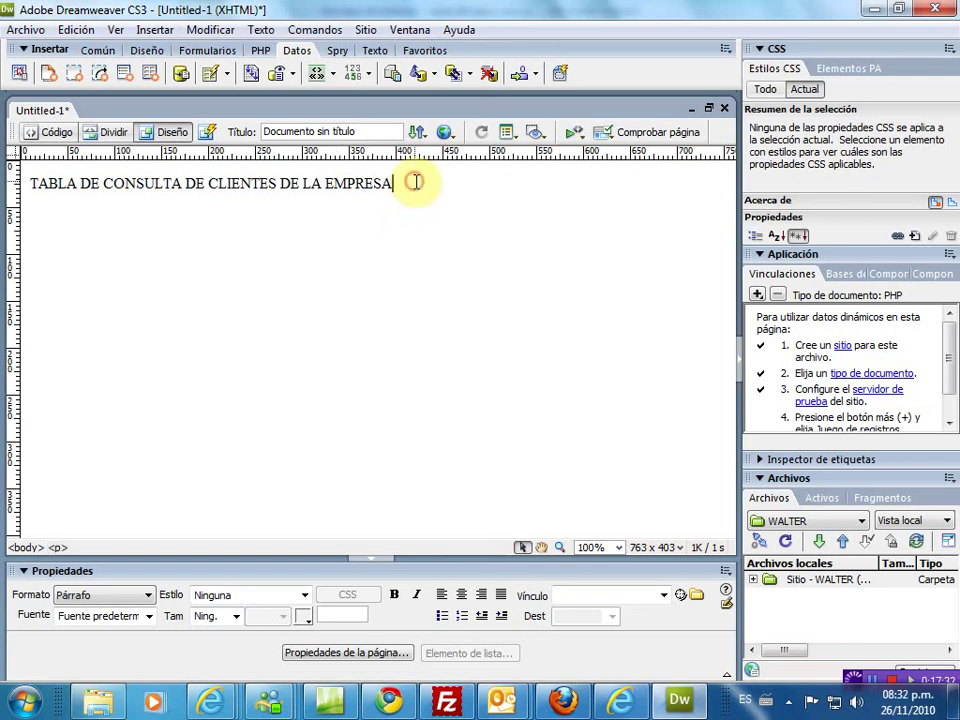
click(461, 594)
key(Return)
click(350, 652)
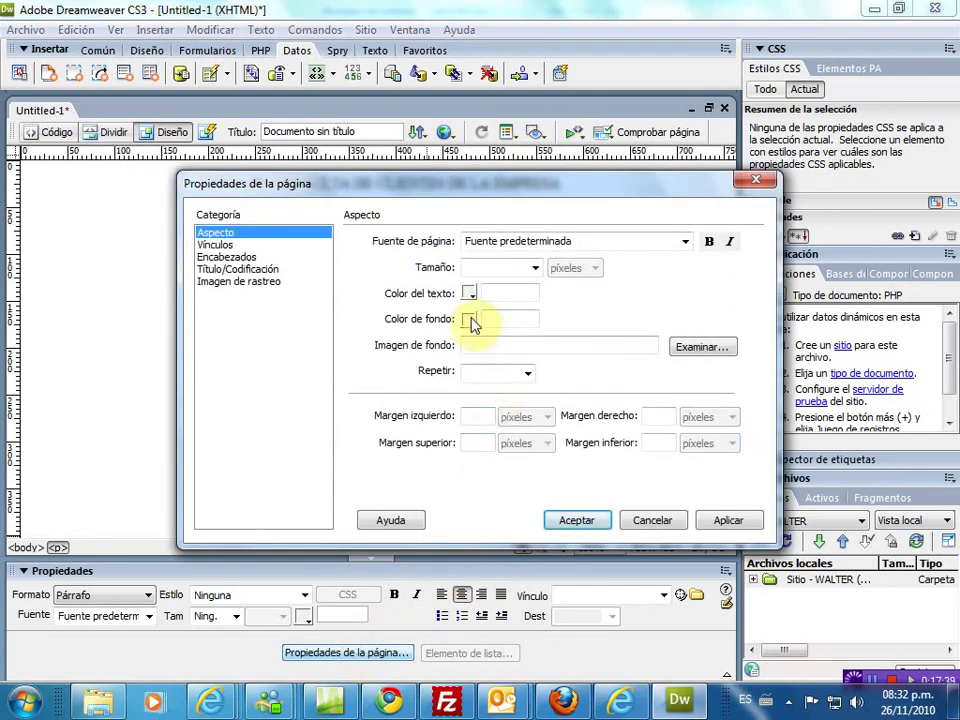
- Set the page background colour to yellow #FFCC33
click(472, 320)
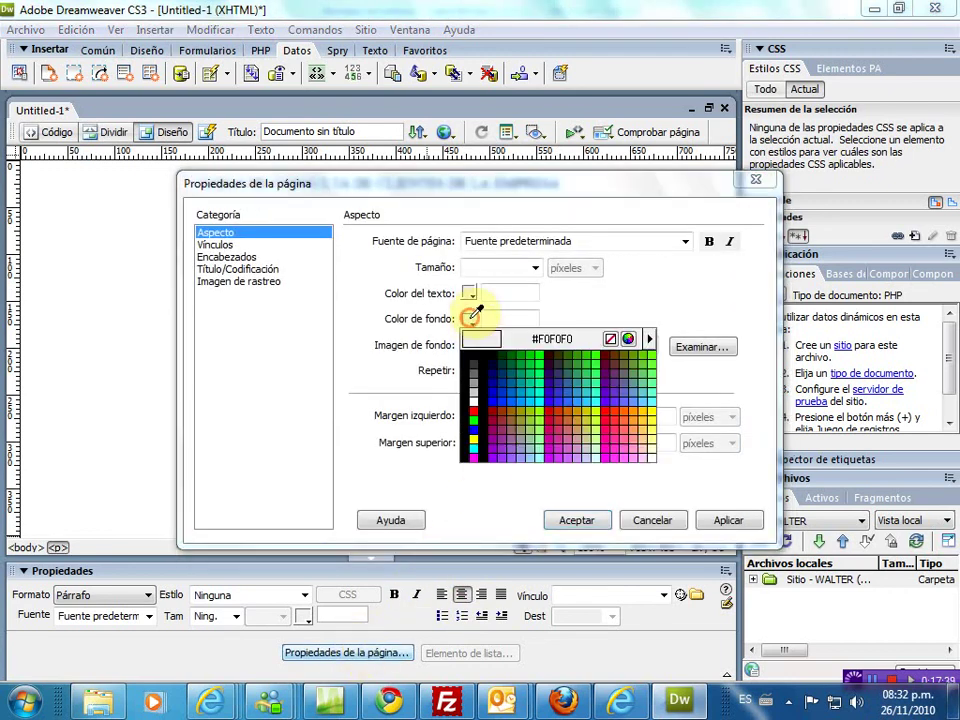
click(645, 413)
click(575, 522)
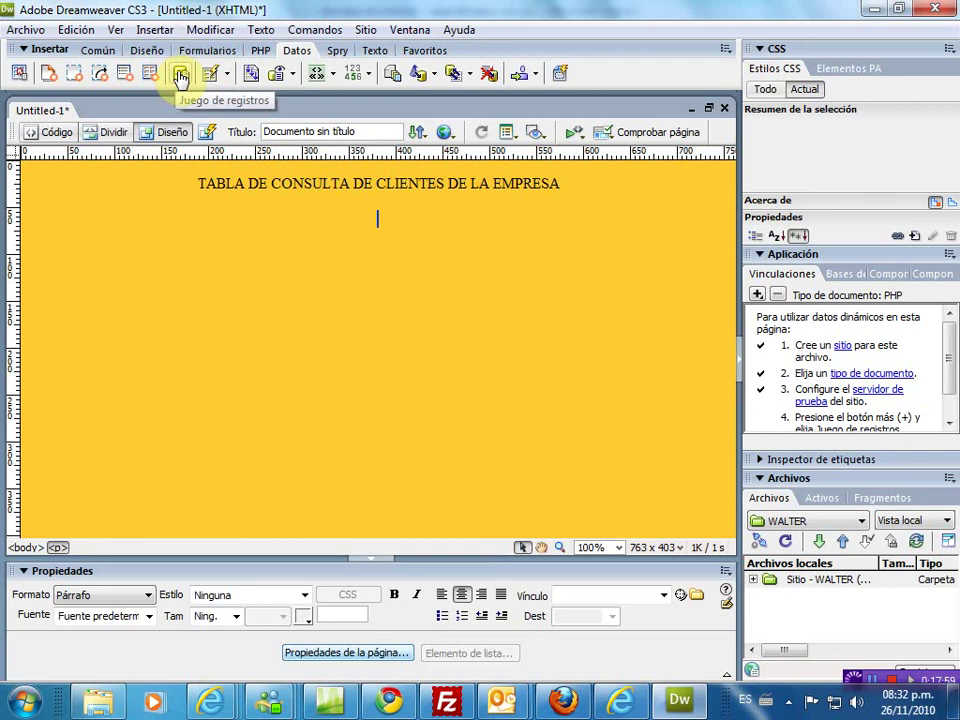
- Start a new recordset and check its database connection list
click(181, 77)
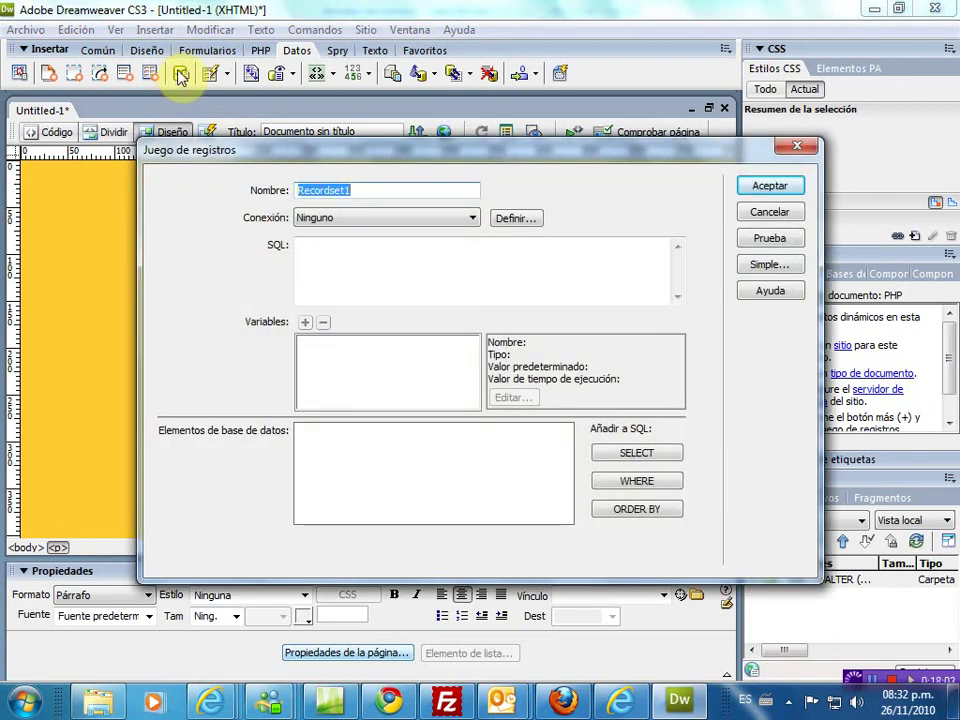
click(330, 220)
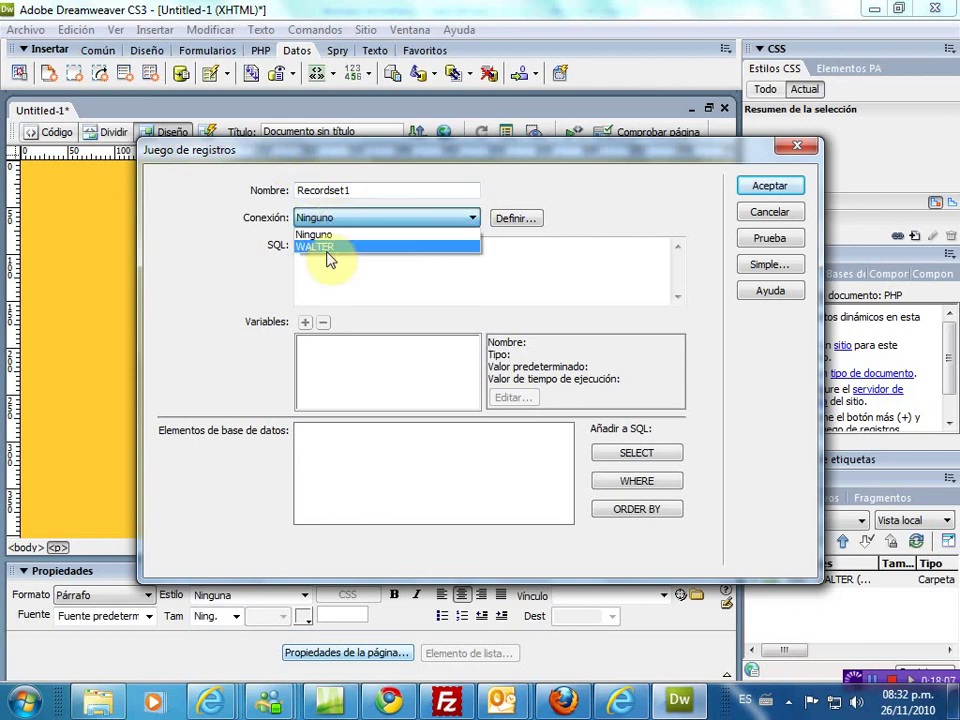
click(340, 220)
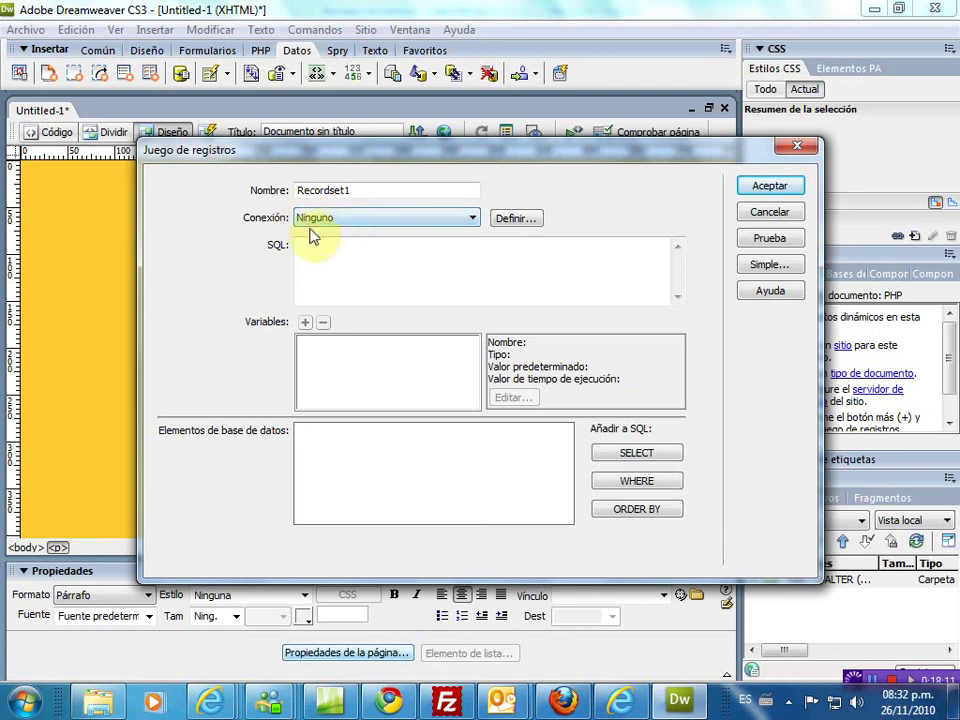
- Delete the existing WALTER database connection from the site
click(515, 219)
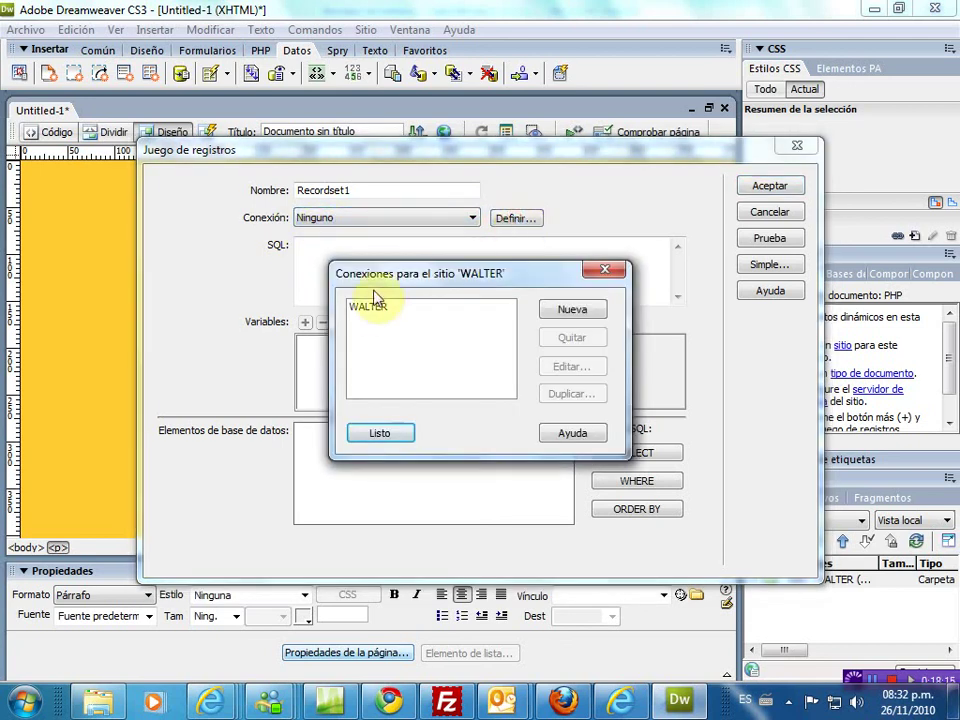
click(366, 306)
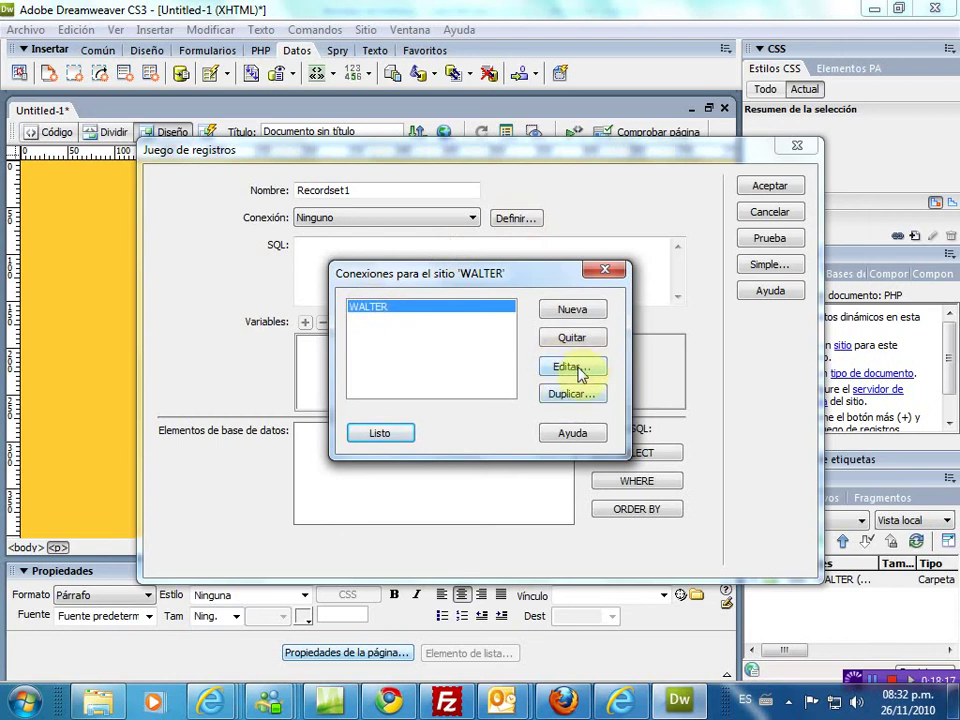
click(578, 339)
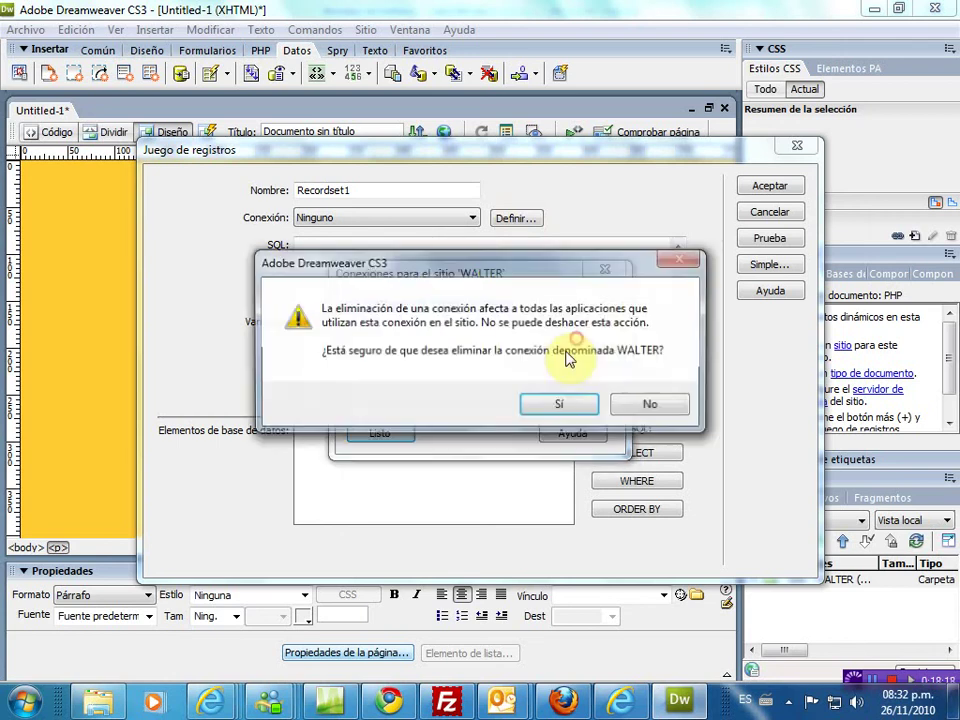
click(560, 410)
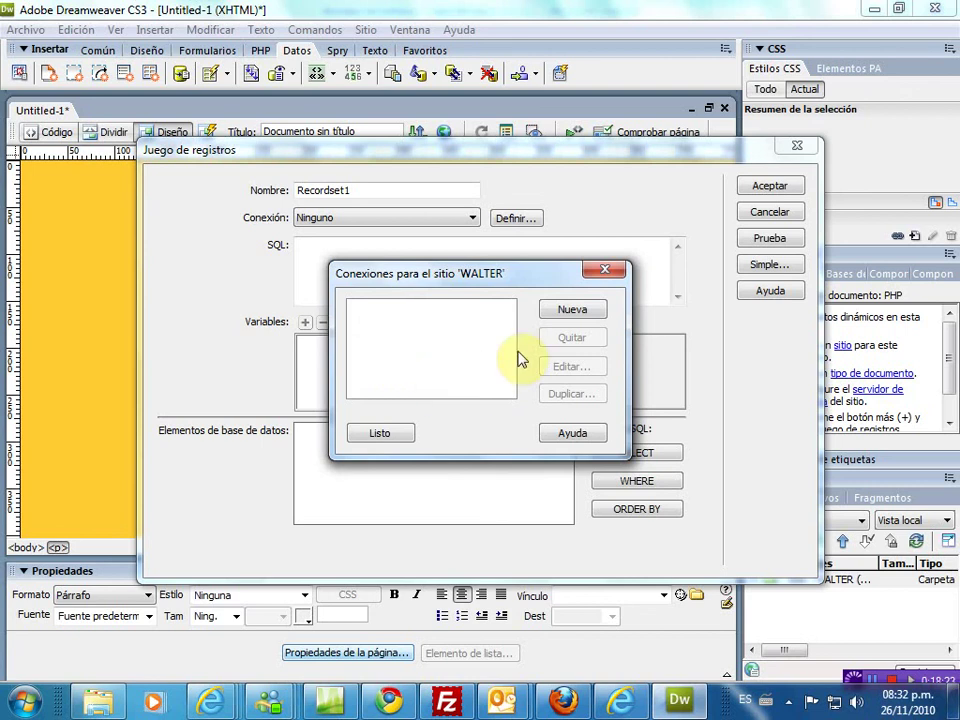
- Start a new MySQL connection named WALTER with localhost as the server
click(572, 309)
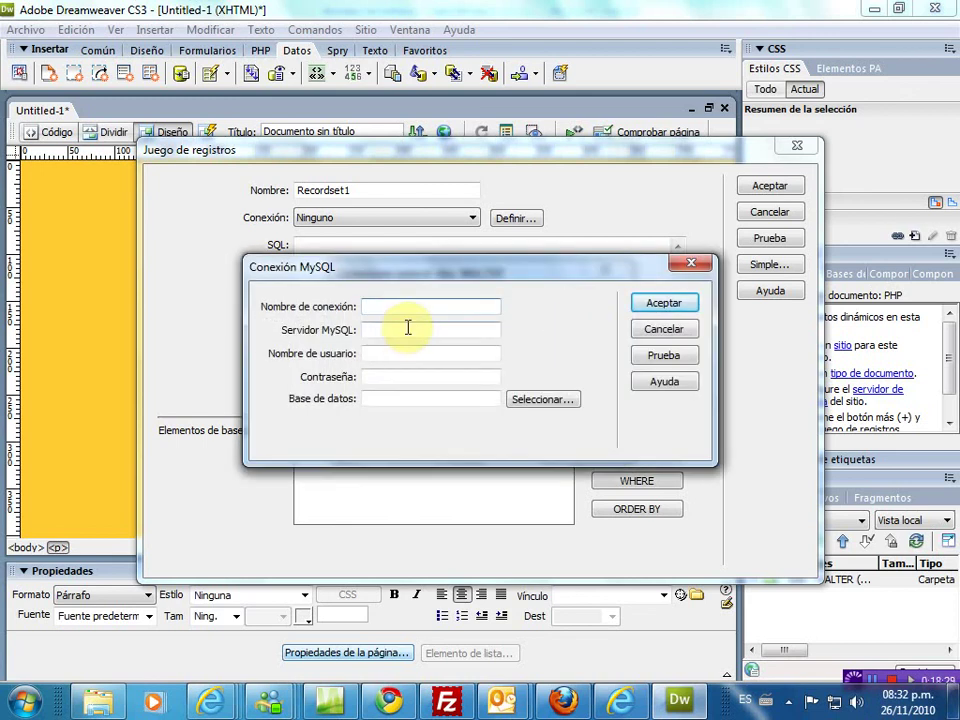
text(WALTER)
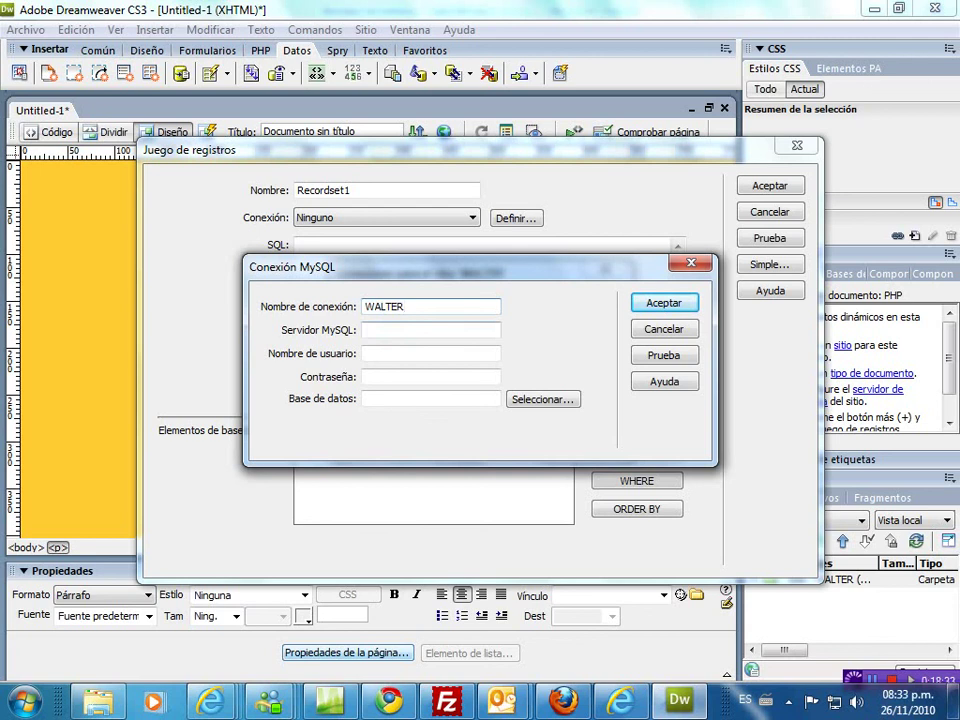
click(372, 329)
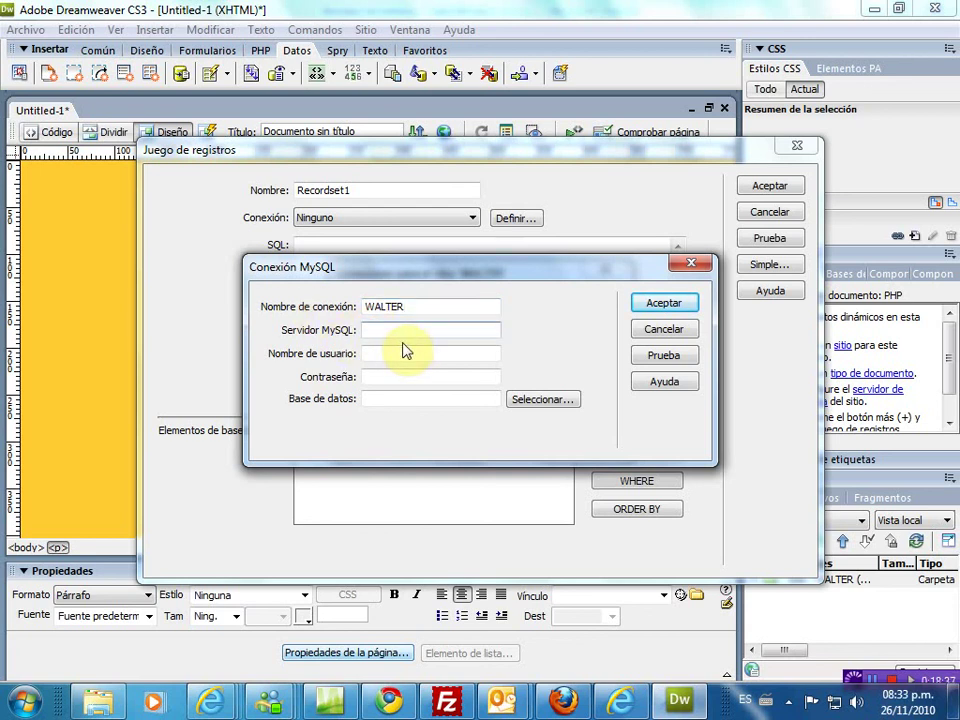
text(loclaho)
click(620, 702)
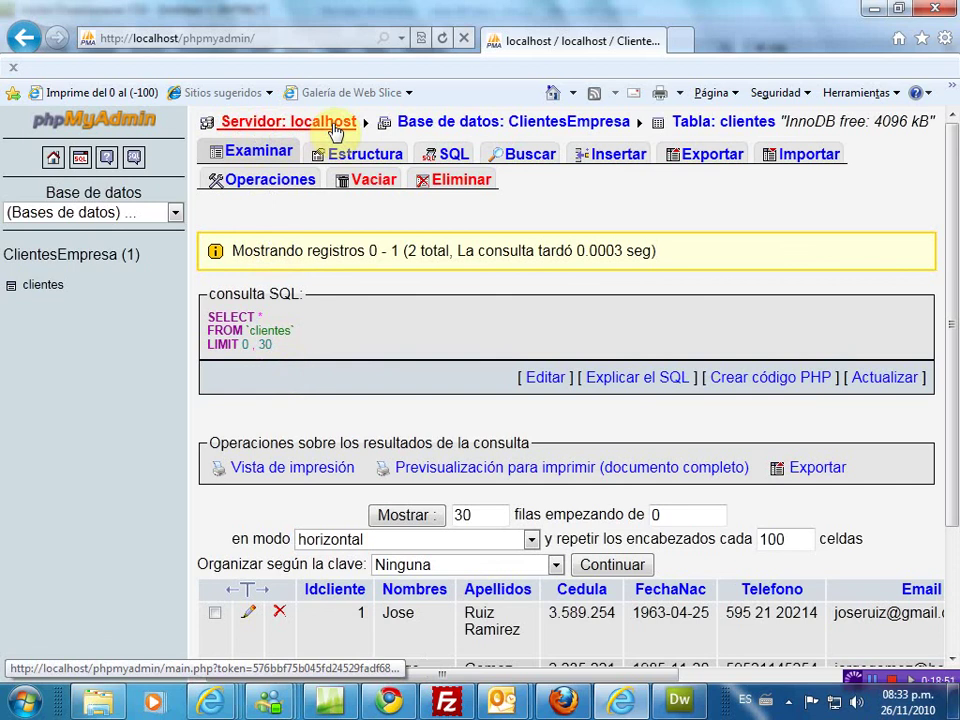
click(677, 701)
- Enter root as the WALTER connection's user name
click(375, 354)
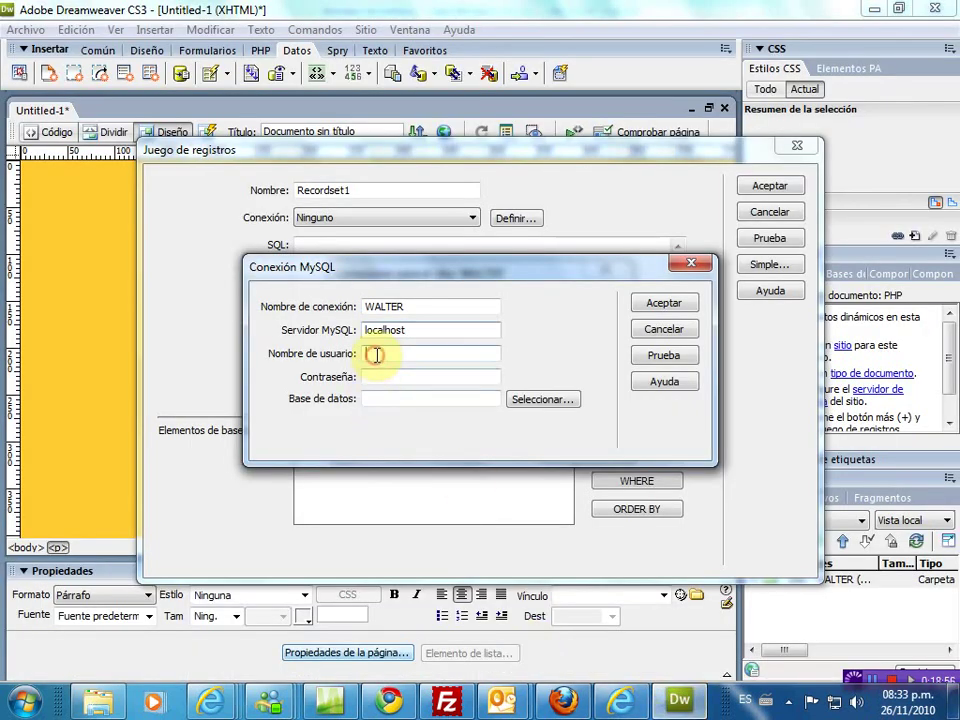
text(root)
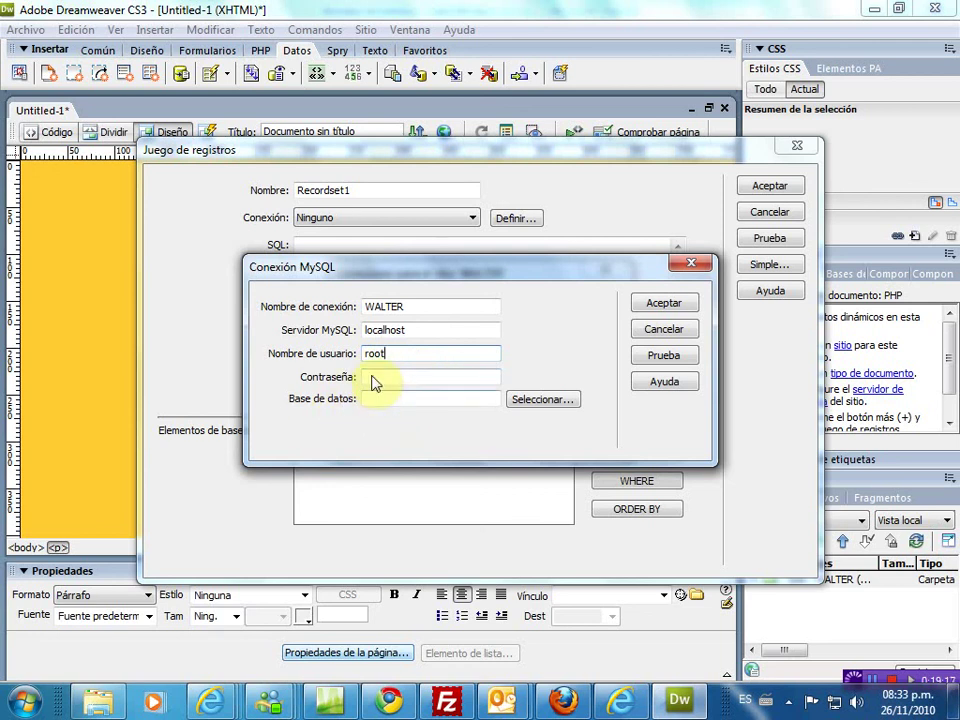
- Choose clientesempresa as the WALTER connection's database
click(541, 402)
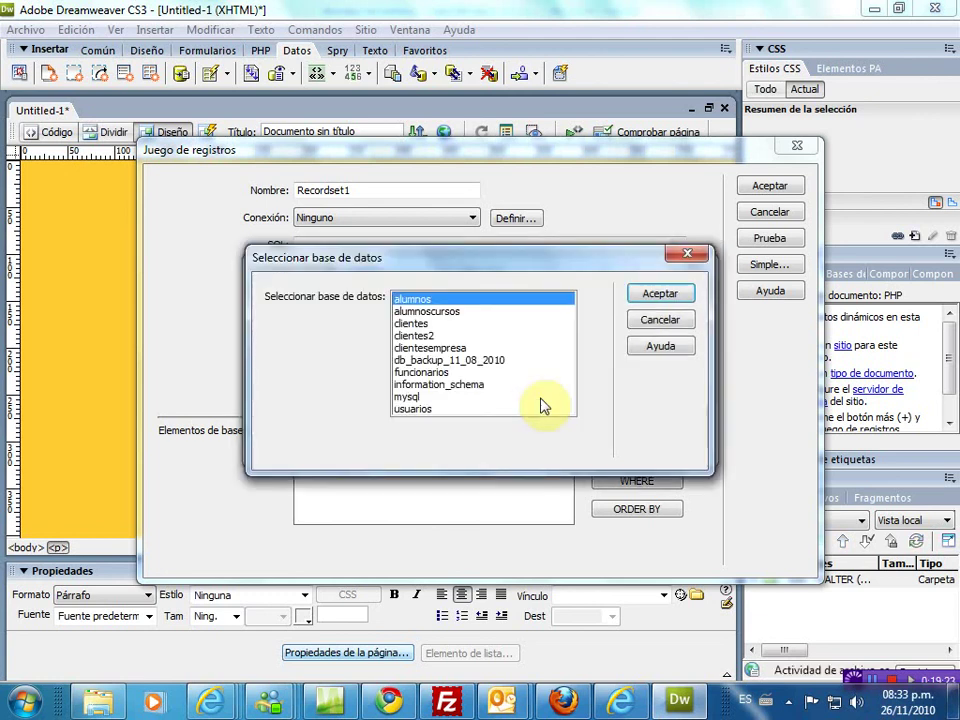
click(436, 348)
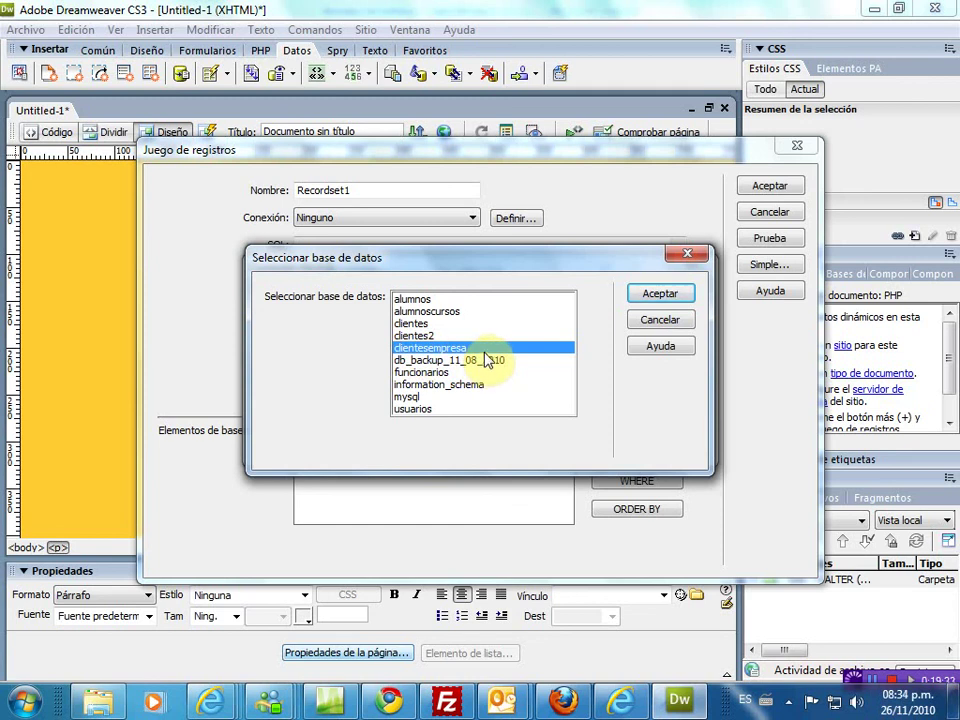
click(655, 296)
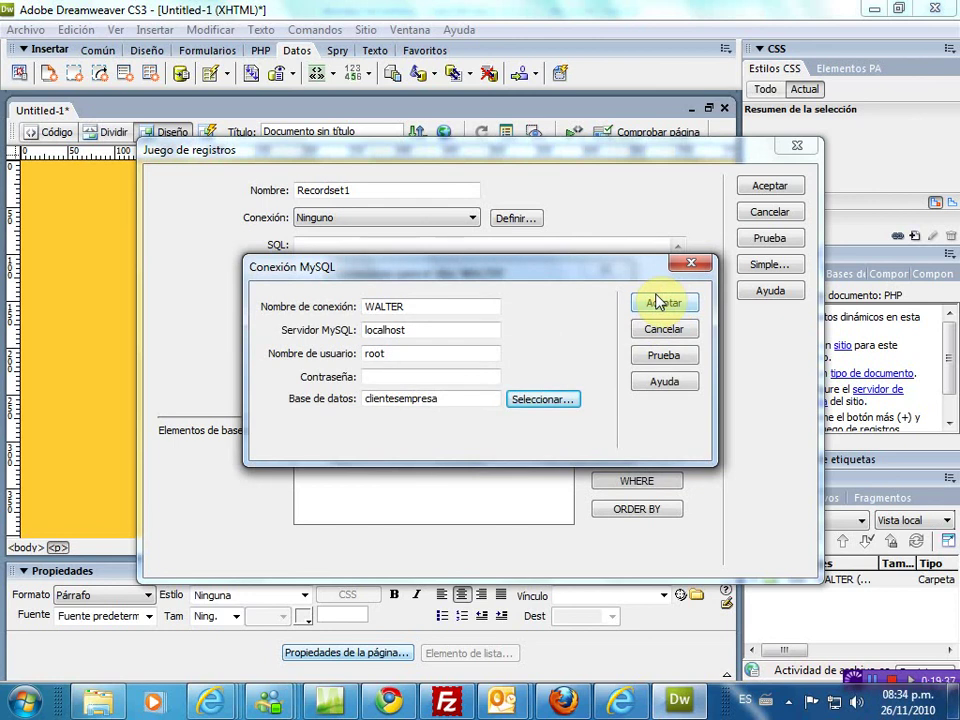
- Test the WALTER connection successfully despite the no-password warning, and save it
click(664, 362)
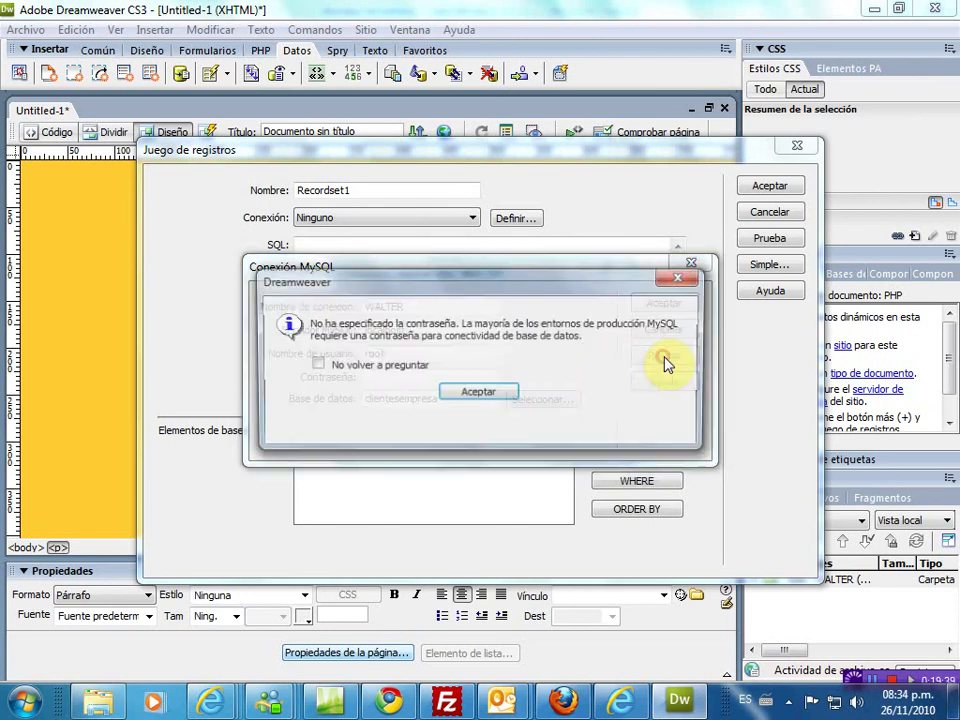
click(478, 397)
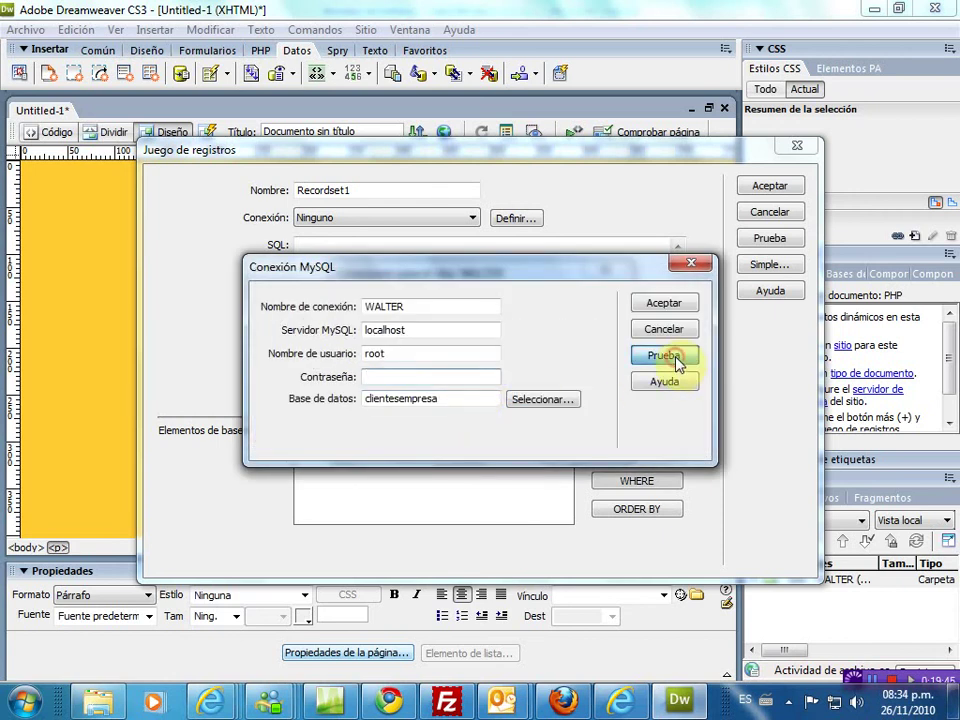
click(676, 364)
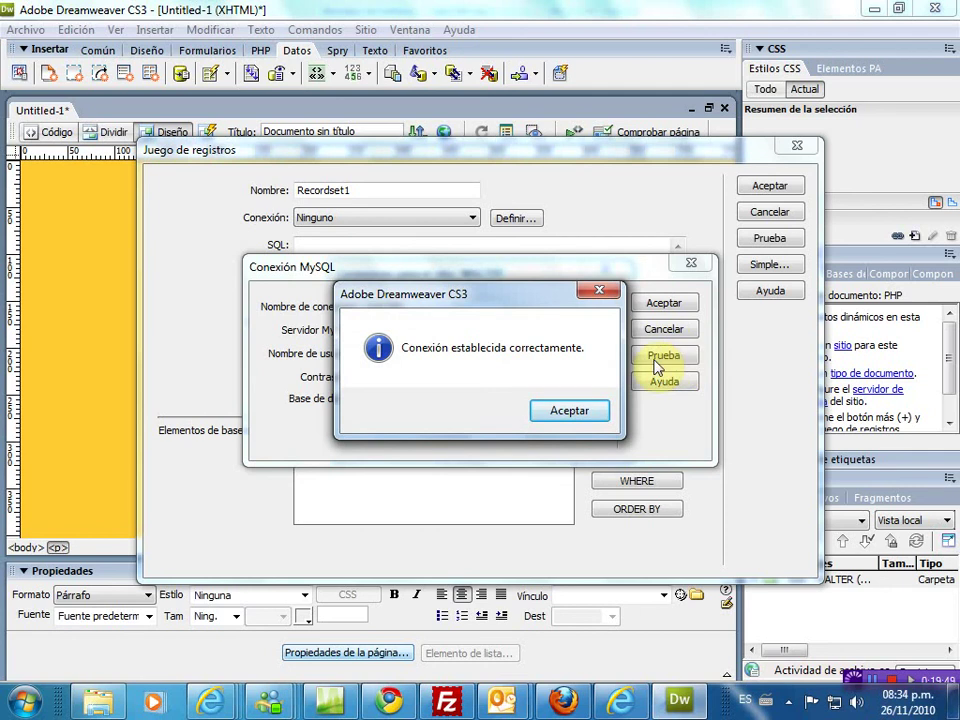
click(566, 412)
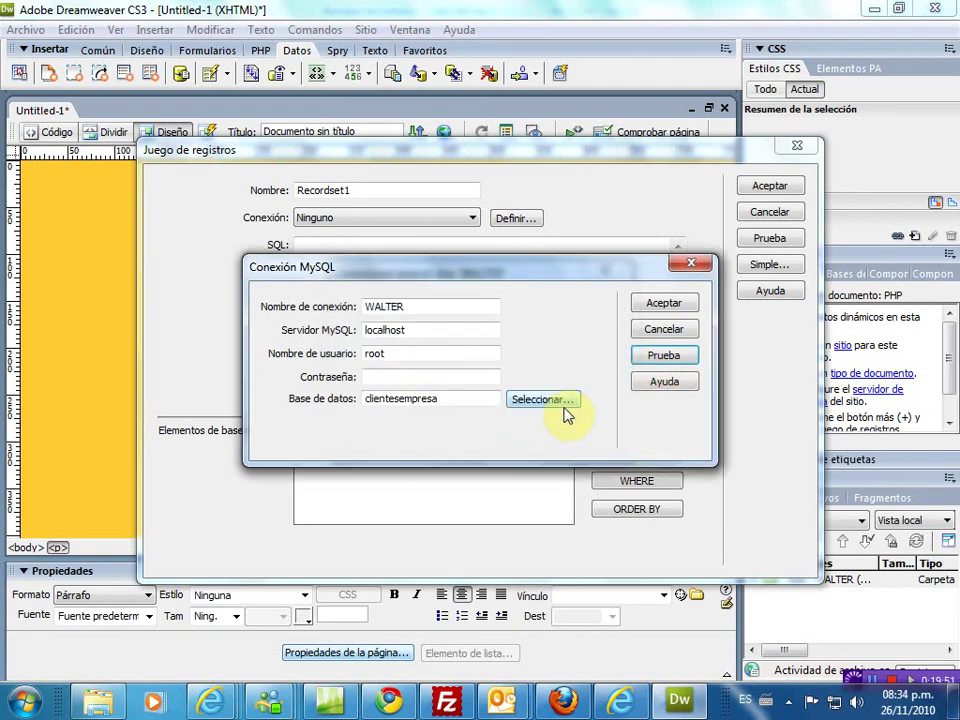
click(676, 306)
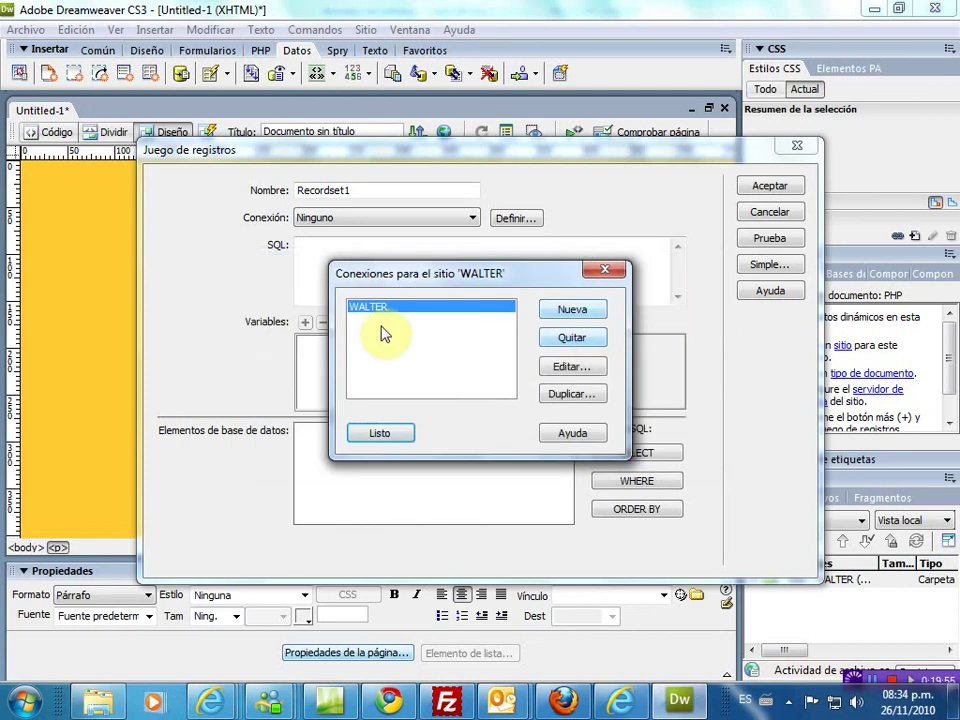
- Pick the WALTER connection for the recordset and expand the clientes table's fields
click(380, 435)
click(408, 218)
click(368, 243)
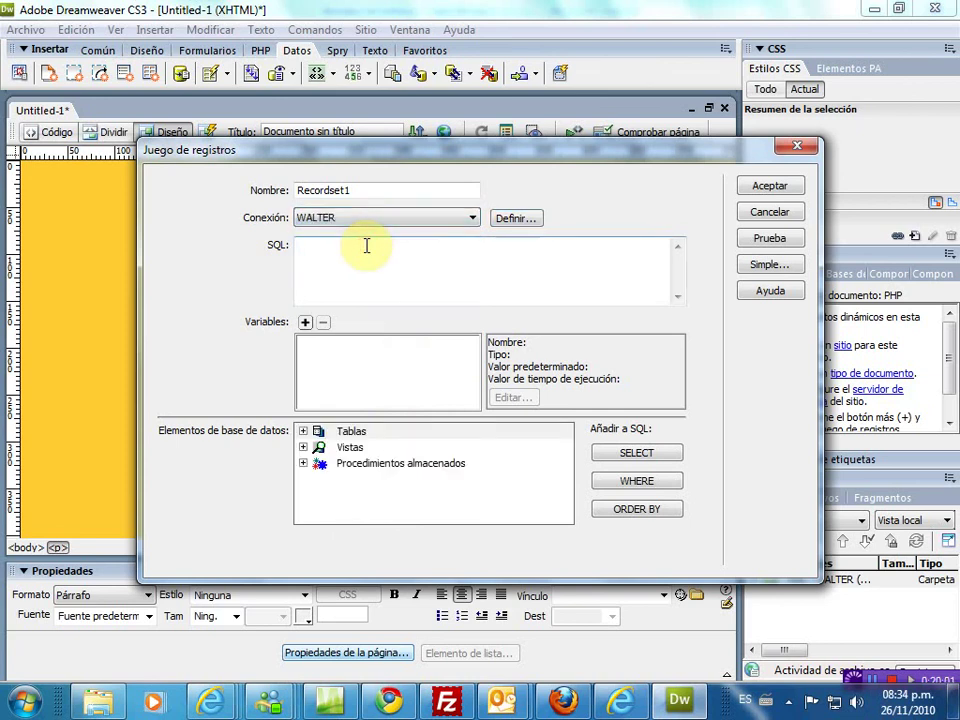
click(304, 433)
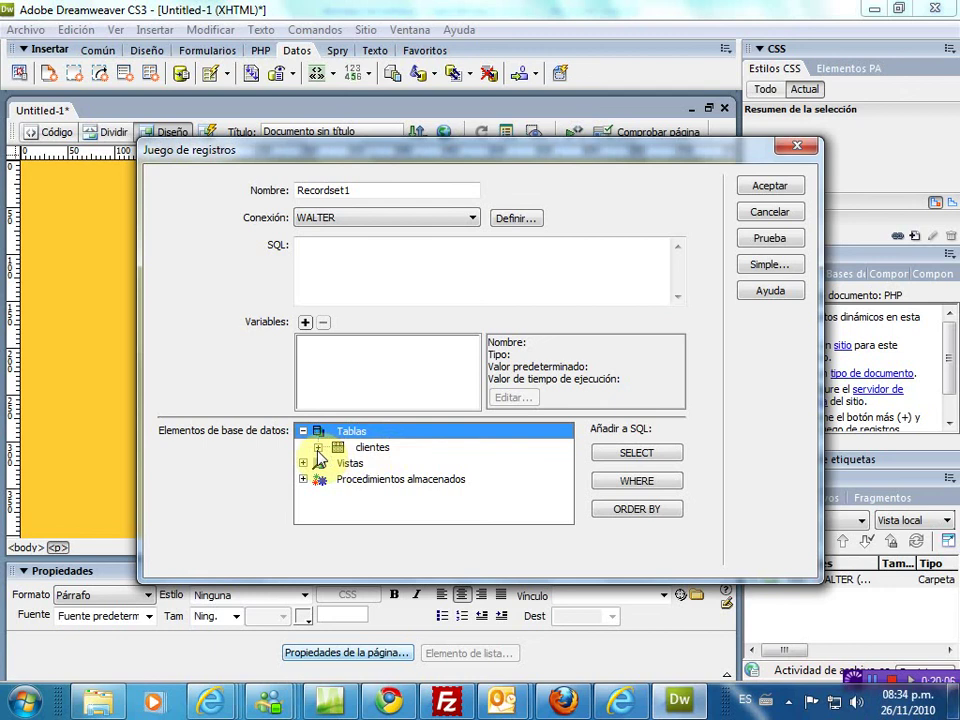
click(317, 449)
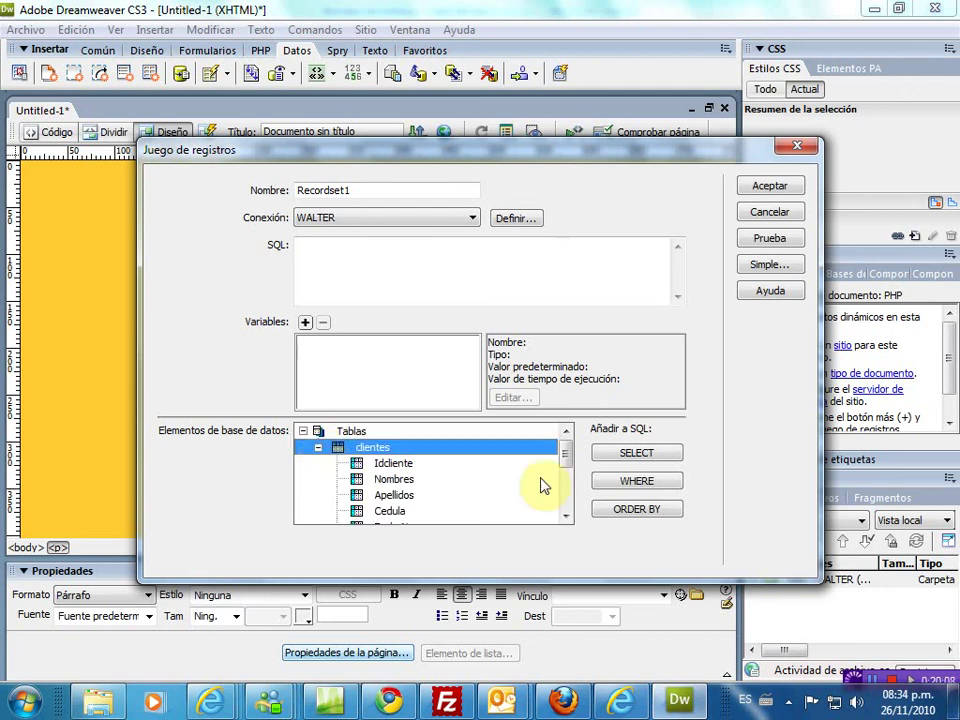
- Build the query SELECT * FROM clientes and confirm Recordset1
click(566, 518)
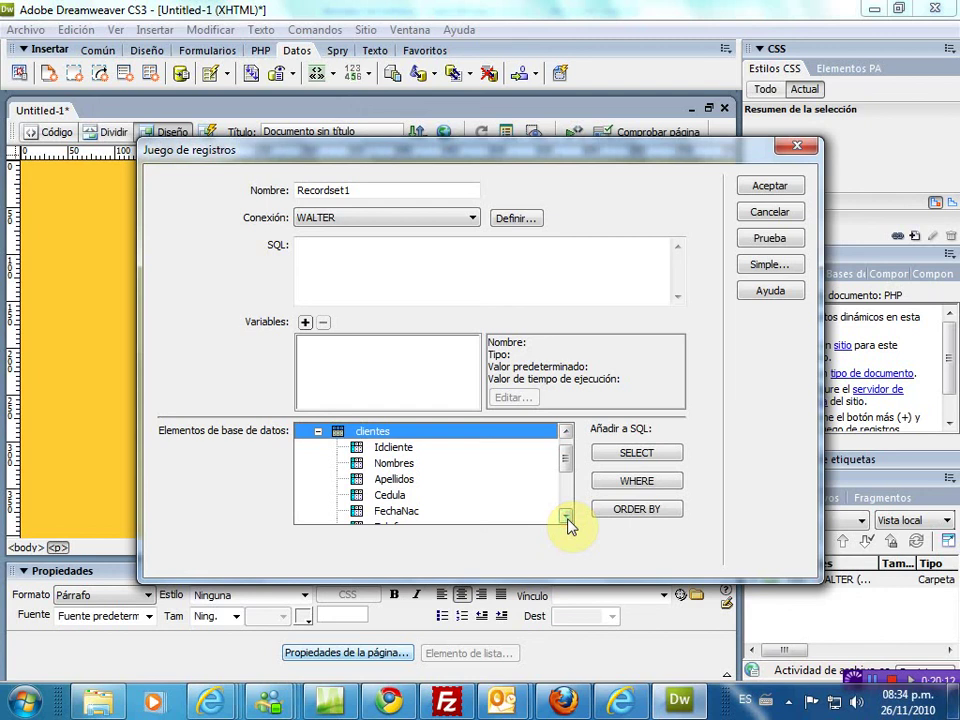
click(566, 518)
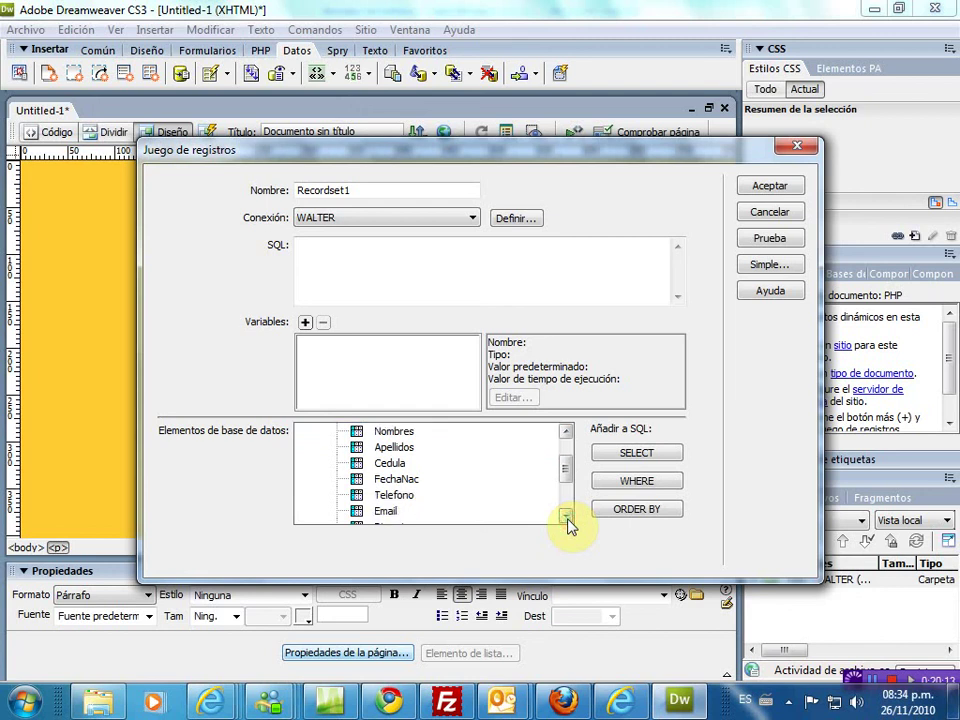
click(566, 516)
click(566, 516)
click(566, 516)
click(566, 516)
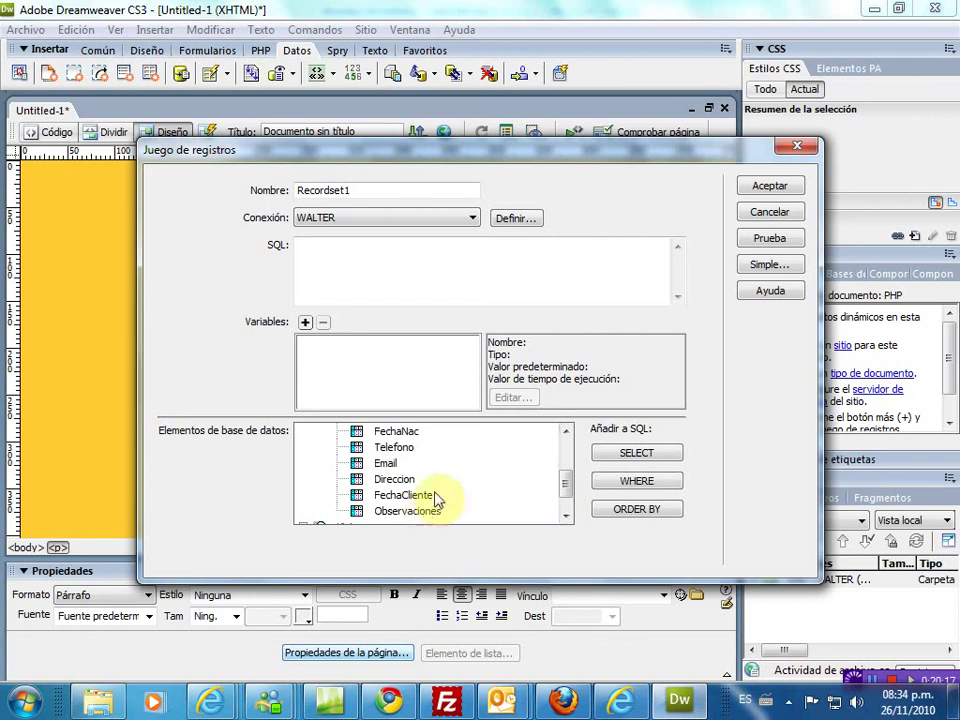
click(566, 516)
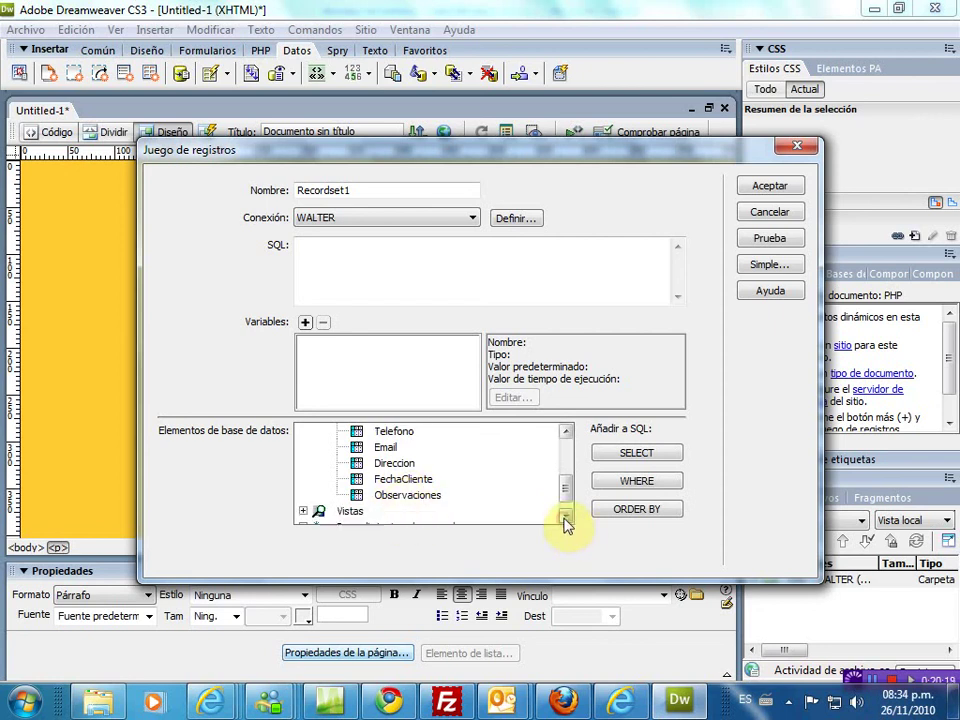
click(566, 432)
click(566, 433)
click(566, 433)
click(566, 433)
click(566, 433)
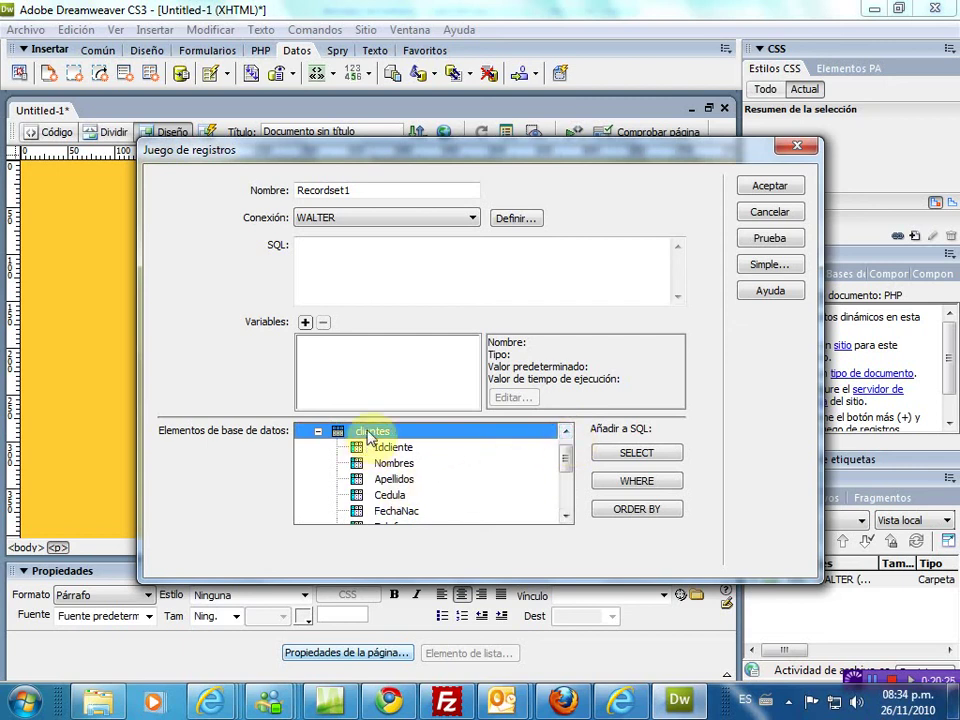
click(645, 455)
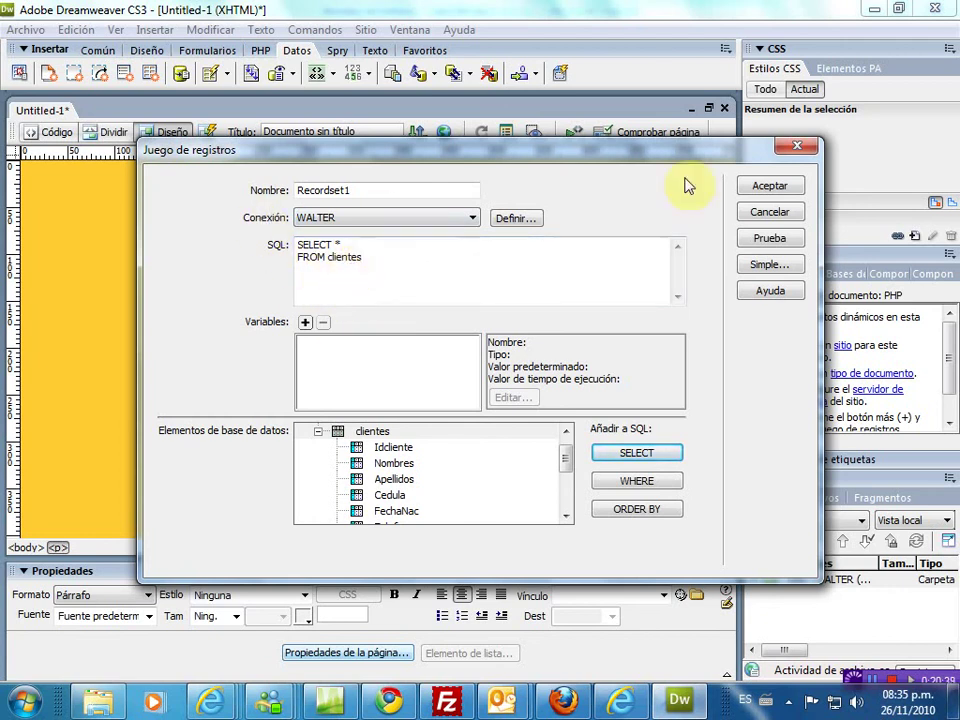
click(770, 188)
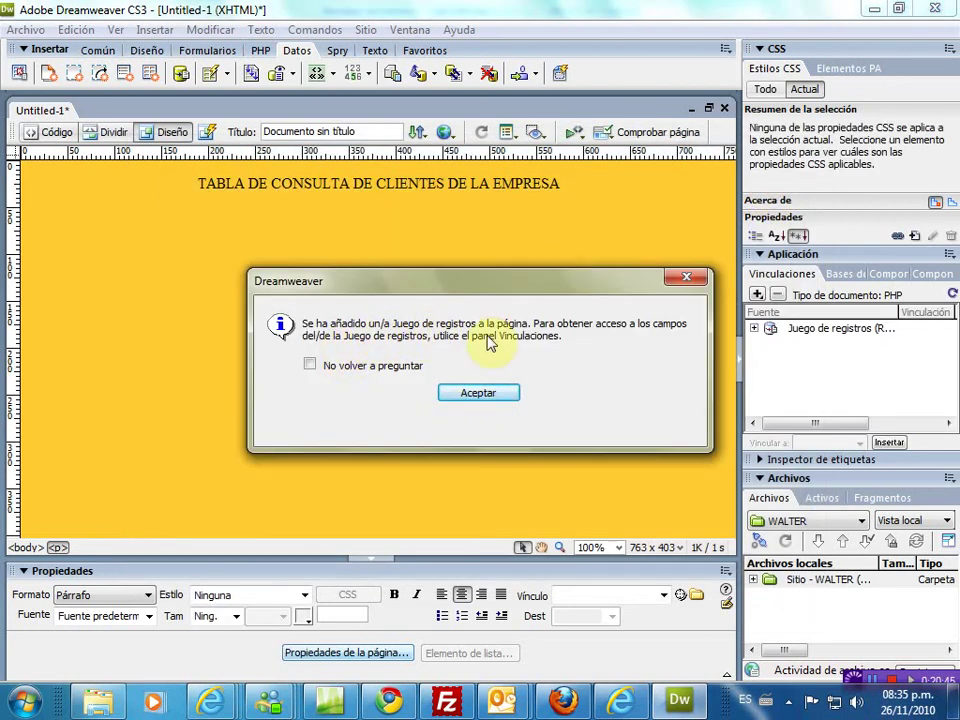
- On a new line under the heading, insert a dynamic table showing all Recordset1 records, Idcliente through FechaCliente
click(479, 394)
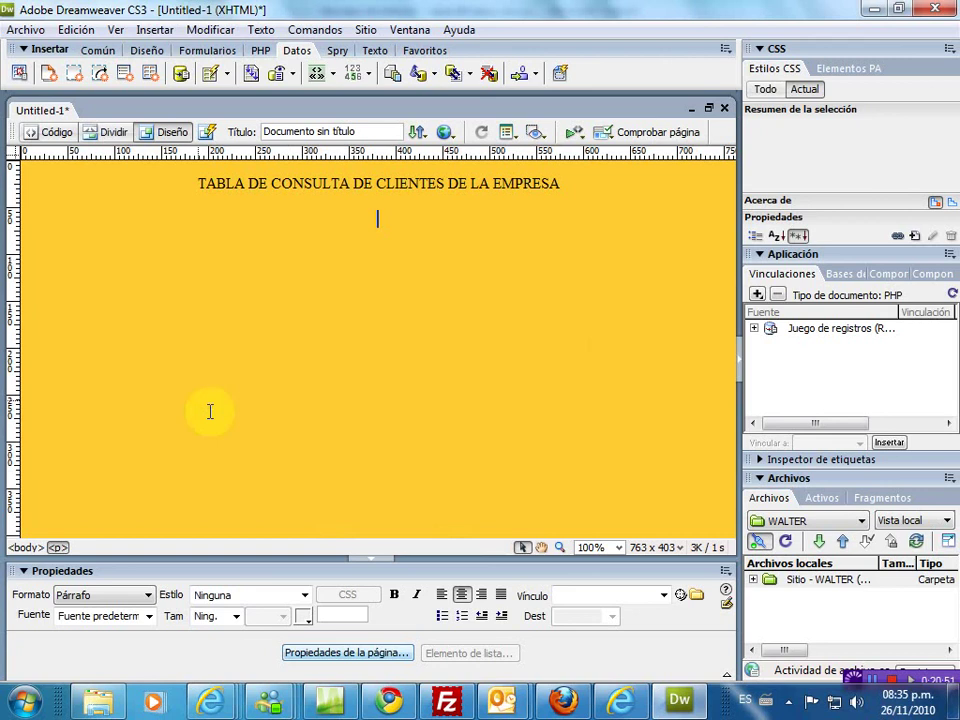
key(Return)
click(227, 76)
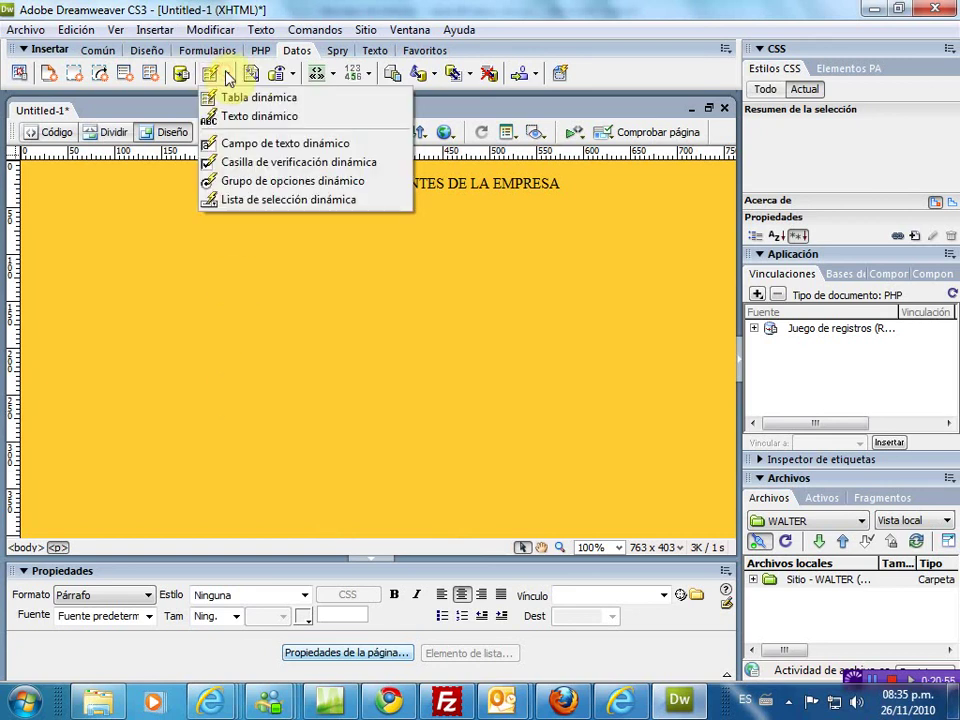
click(223, 97)
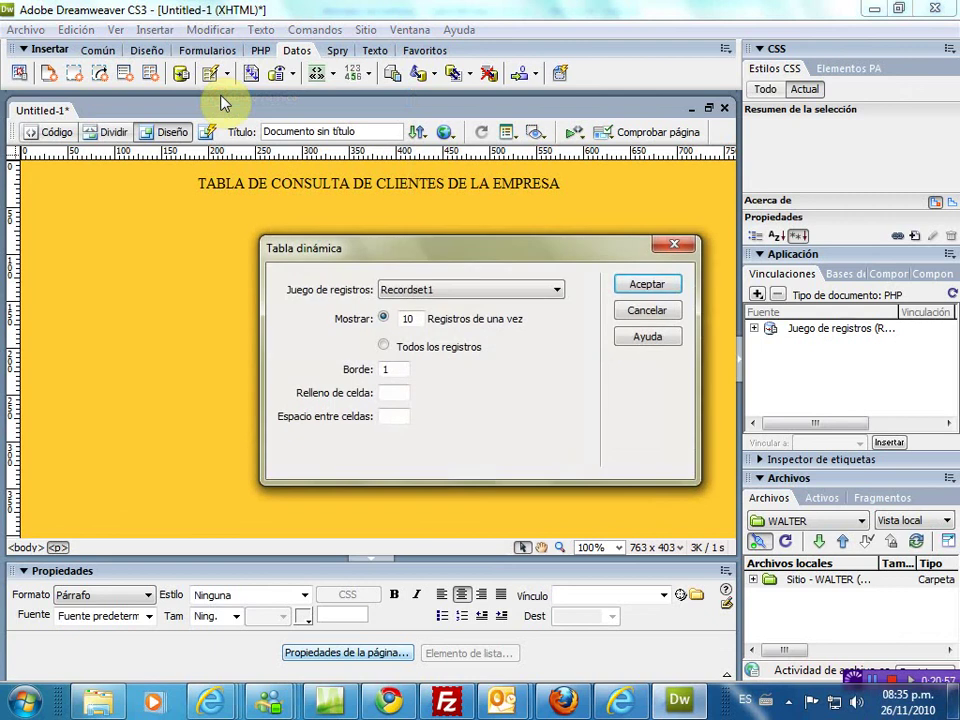
click(423, 290)
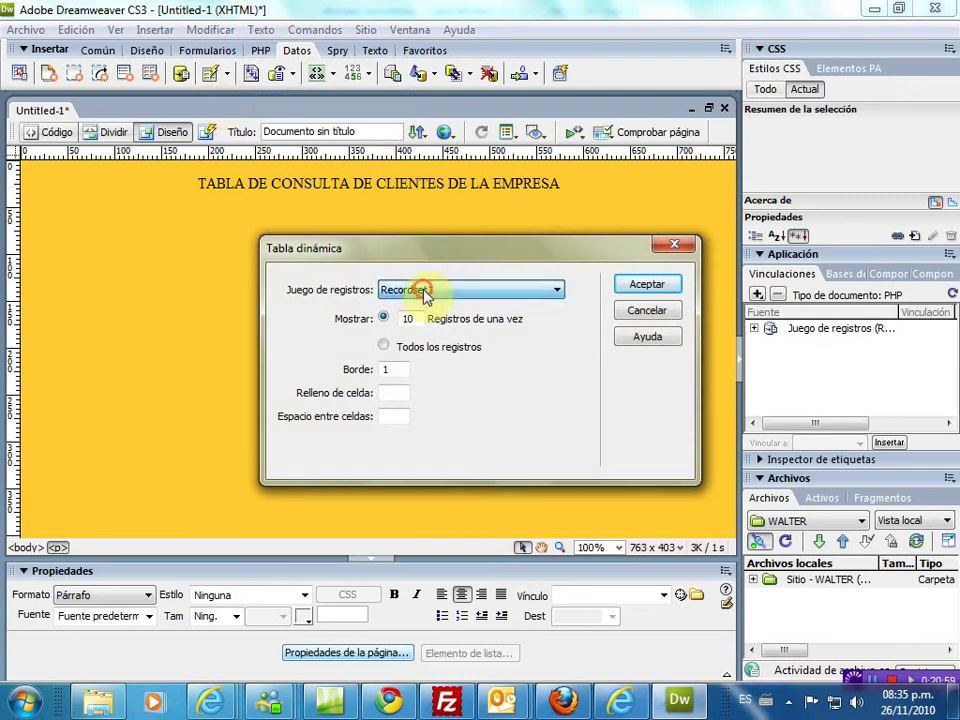
click(385, 347)
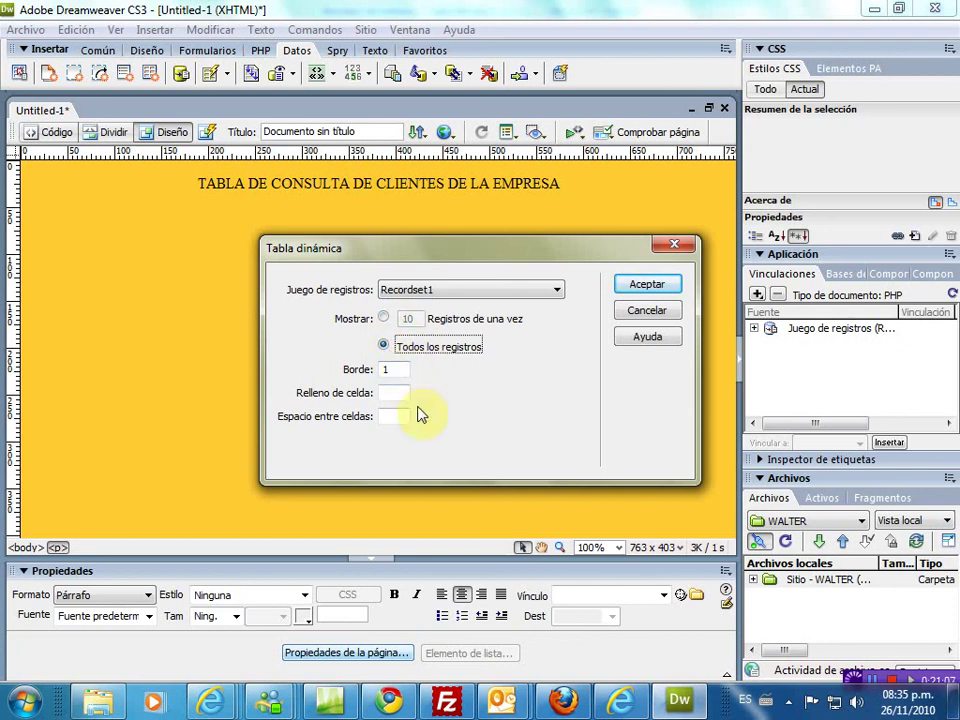
click(643, 286)
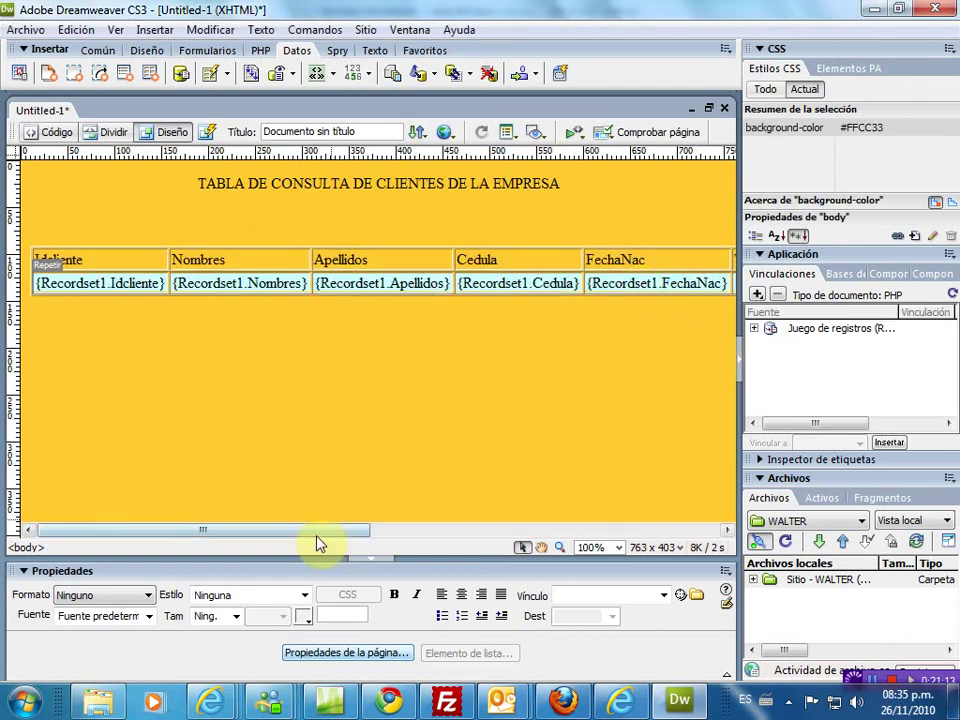
drag(311, 530, 340, 515)
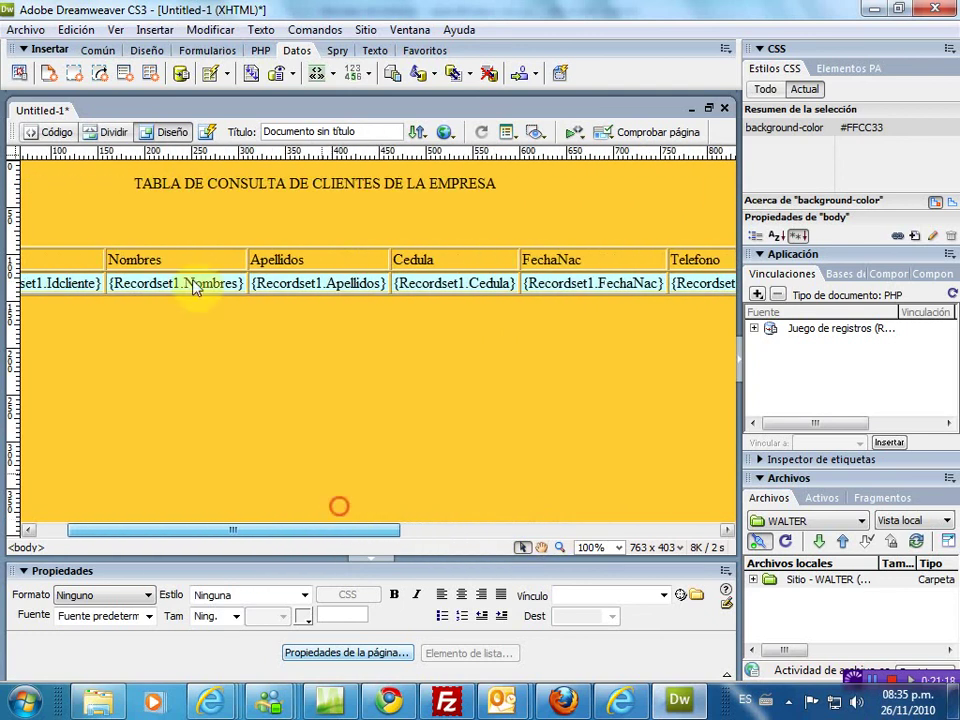
- Save the page as 'Tabla de Clientes.php' in the WALTER site folder and confirm the dependent files prompt
click(27, 30)
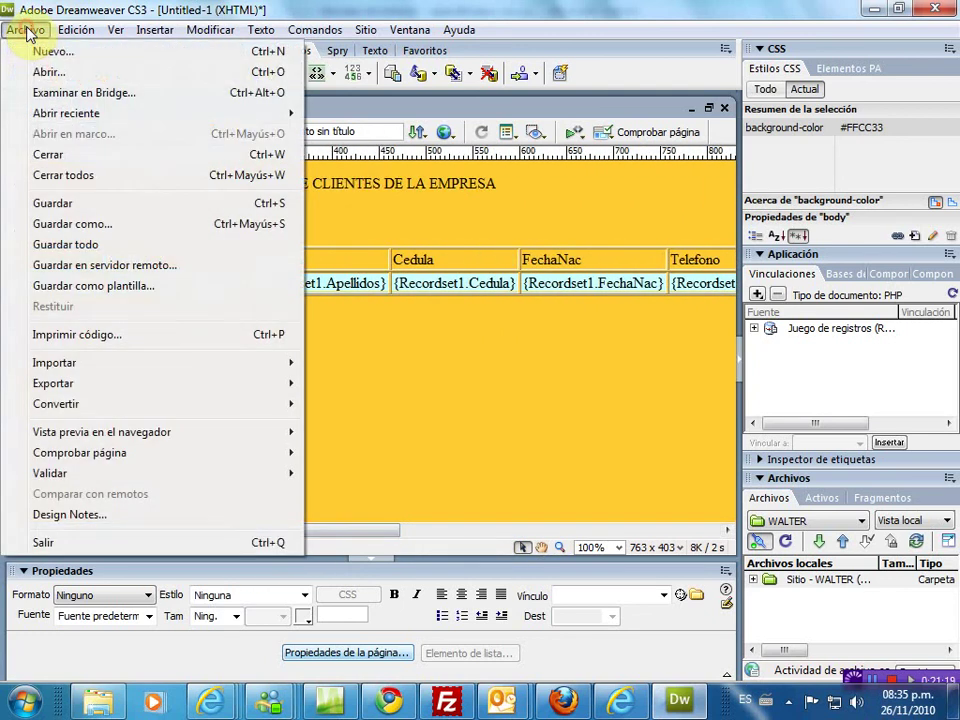
click(55, 205)
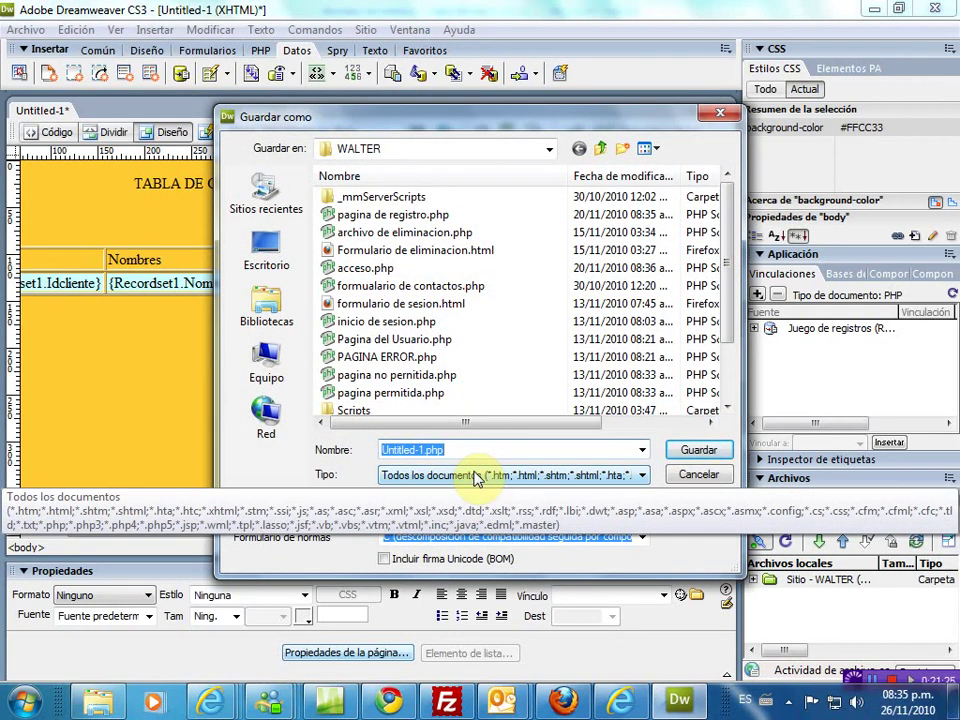
text(Tabla)
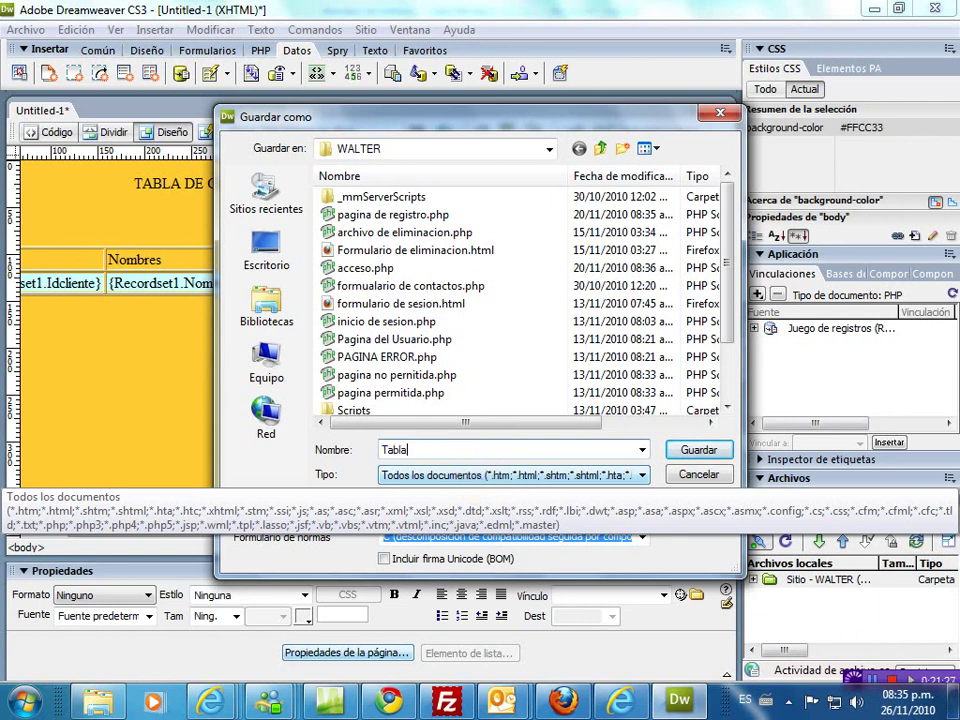
text( de Clientes)
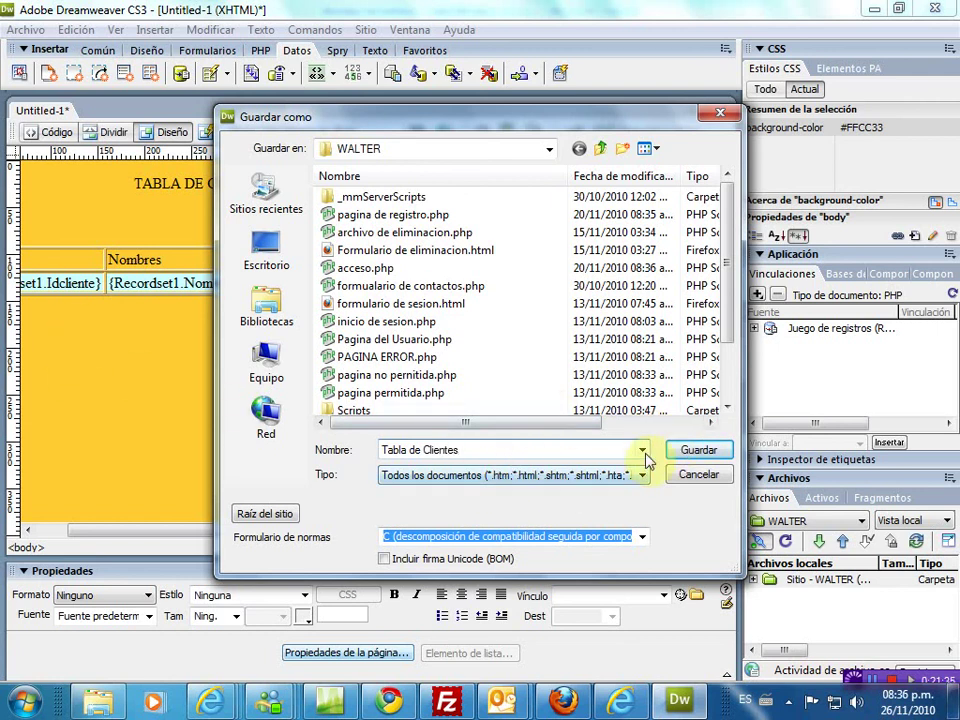
click(452, 450)
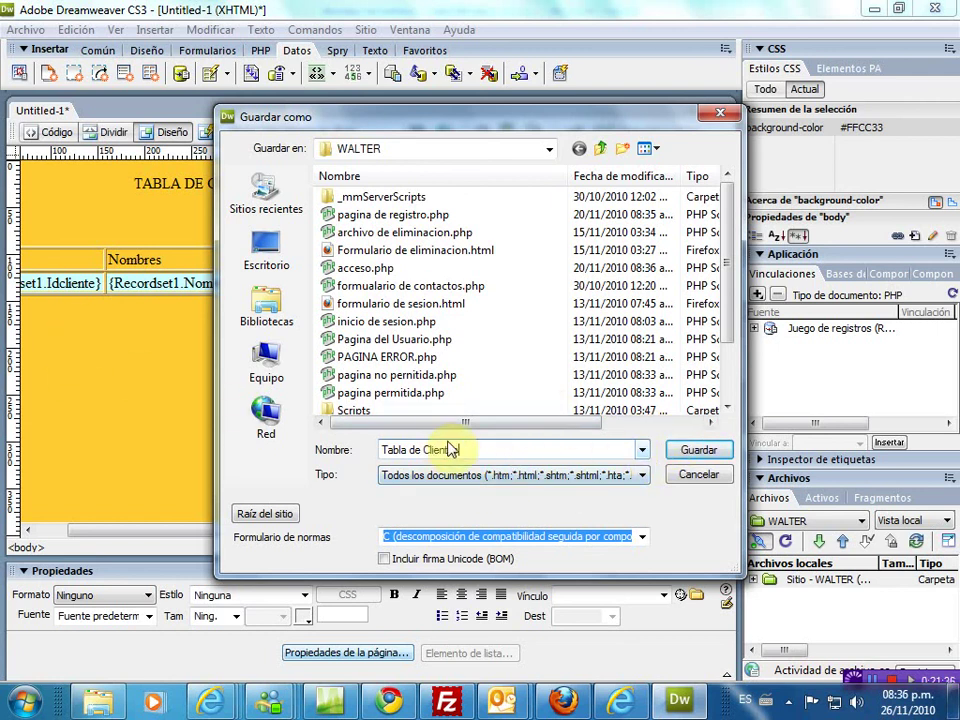
click(698, 451)
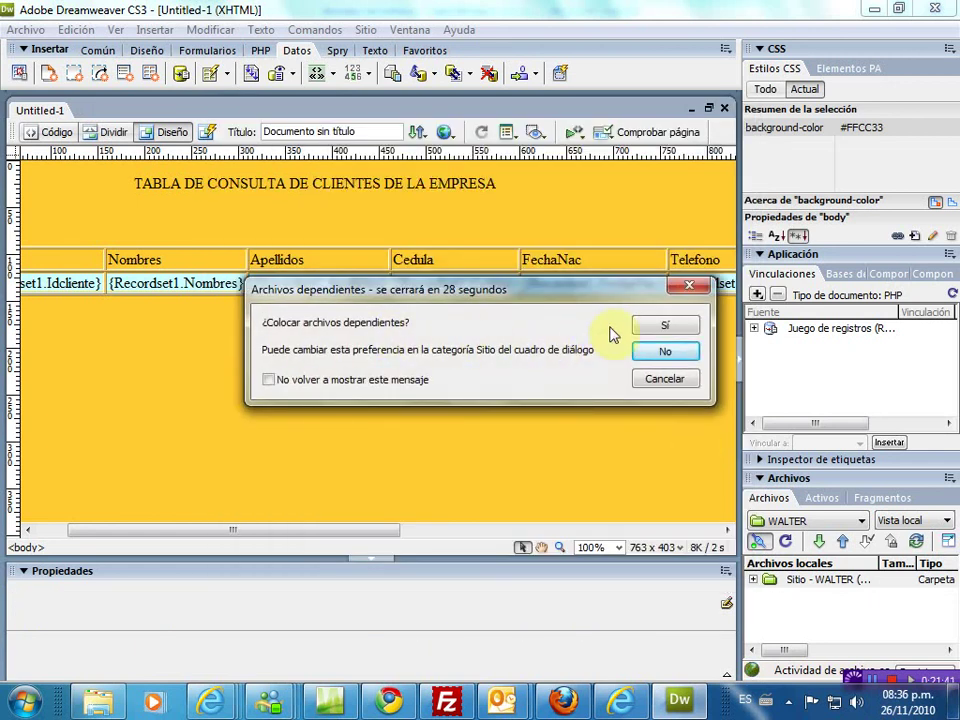
click(657, 329)
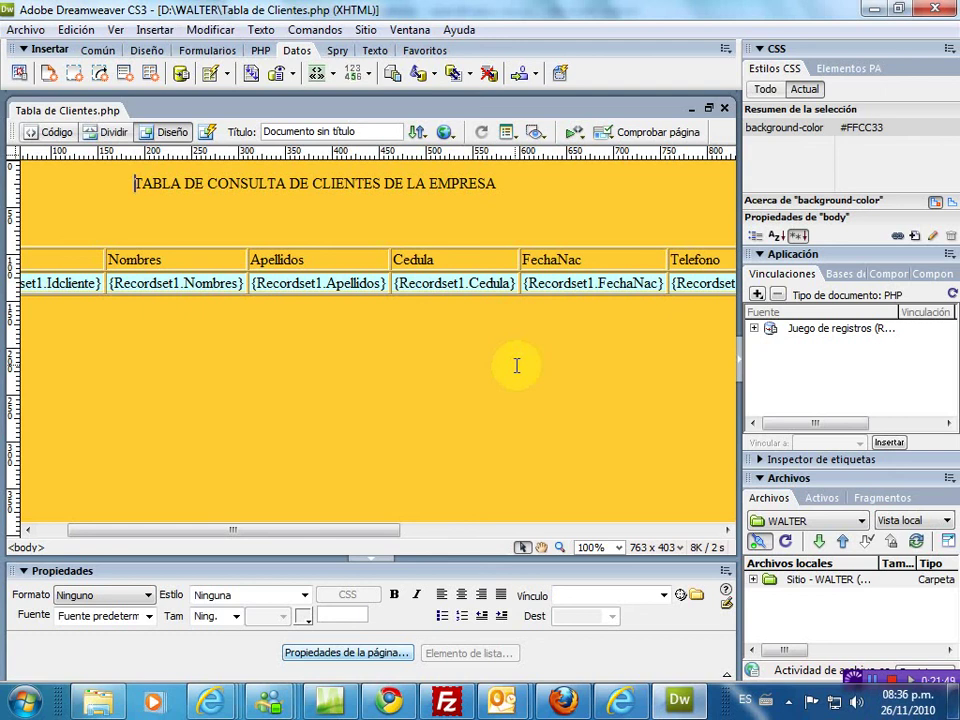
- Preview the page with F12, accepting the testing-server copy update and the dependent files
key(F12)
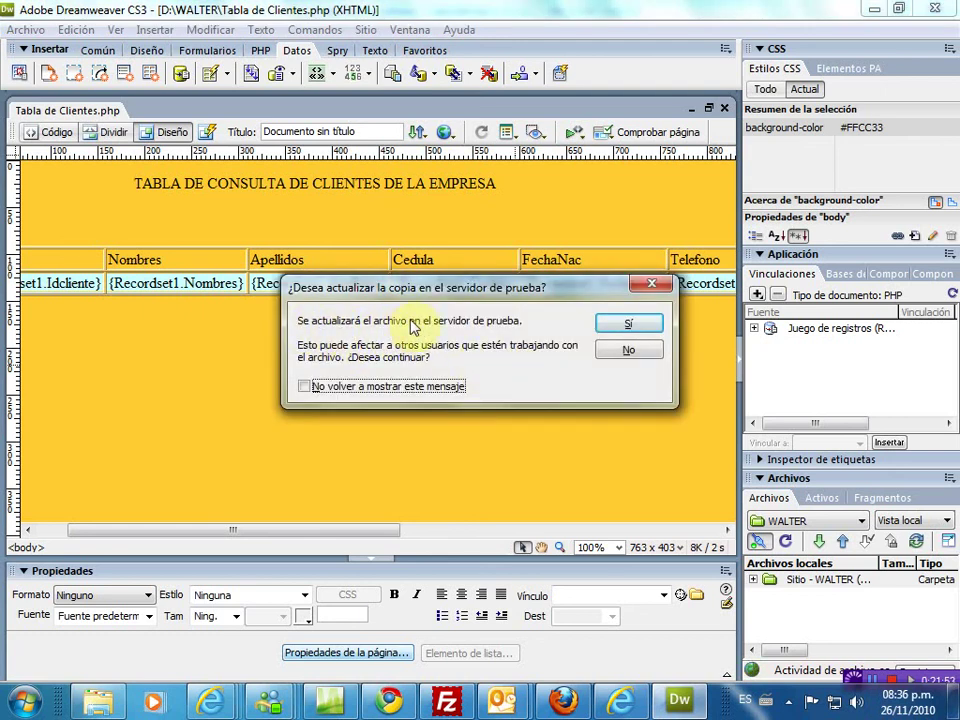
click(633, 325)
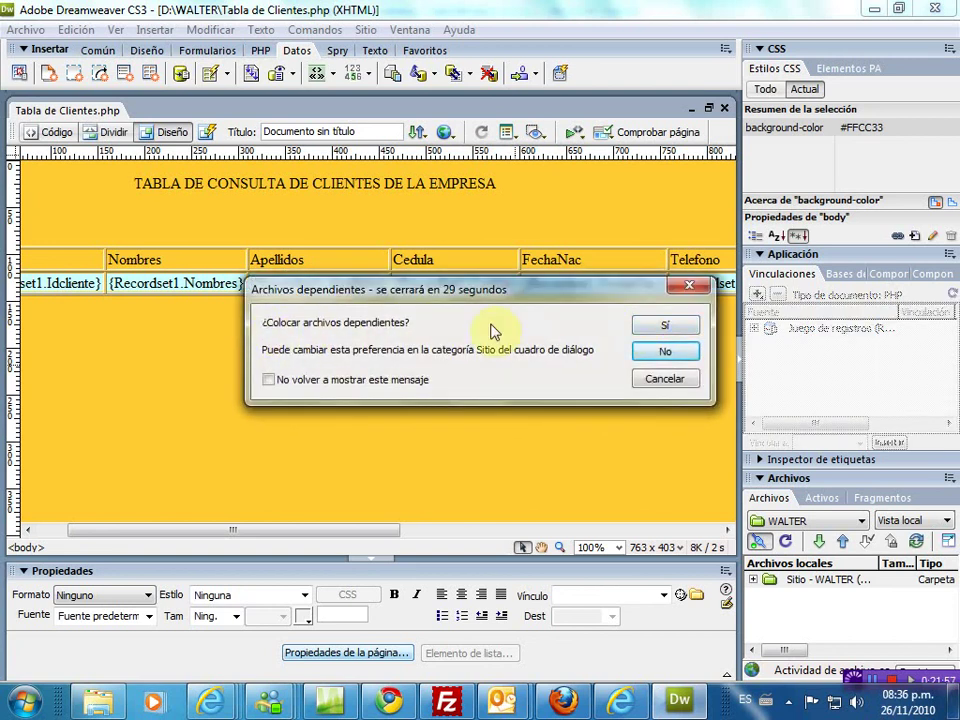
click(666, 328)
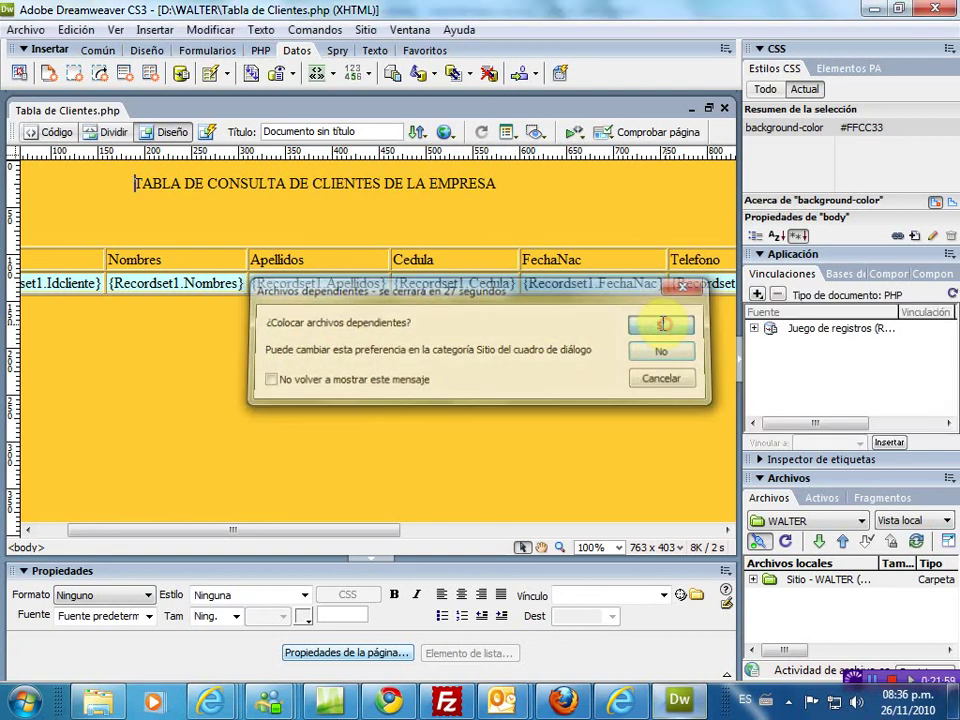